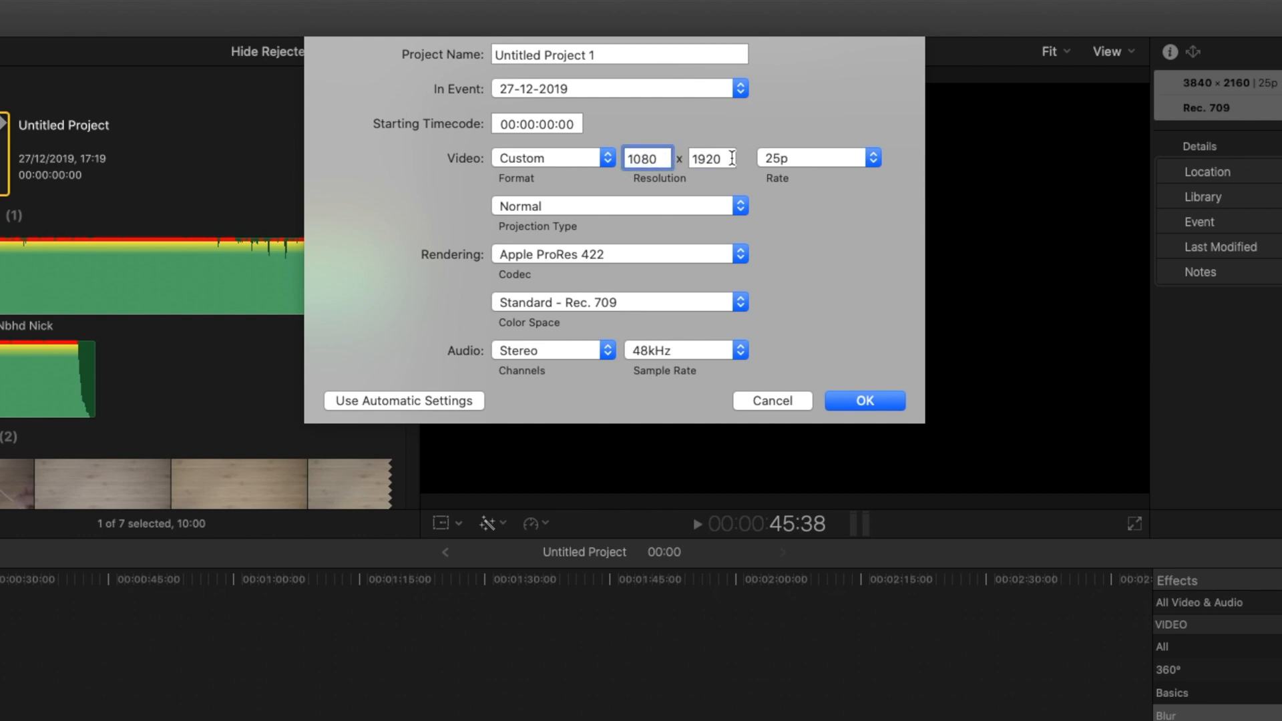
Step: Create the 1080 × 1920, 25p vertical project and place the final section of clip C0417 at the start of its timeline
{"action": "left_click", "coordinate": [871, 401]}
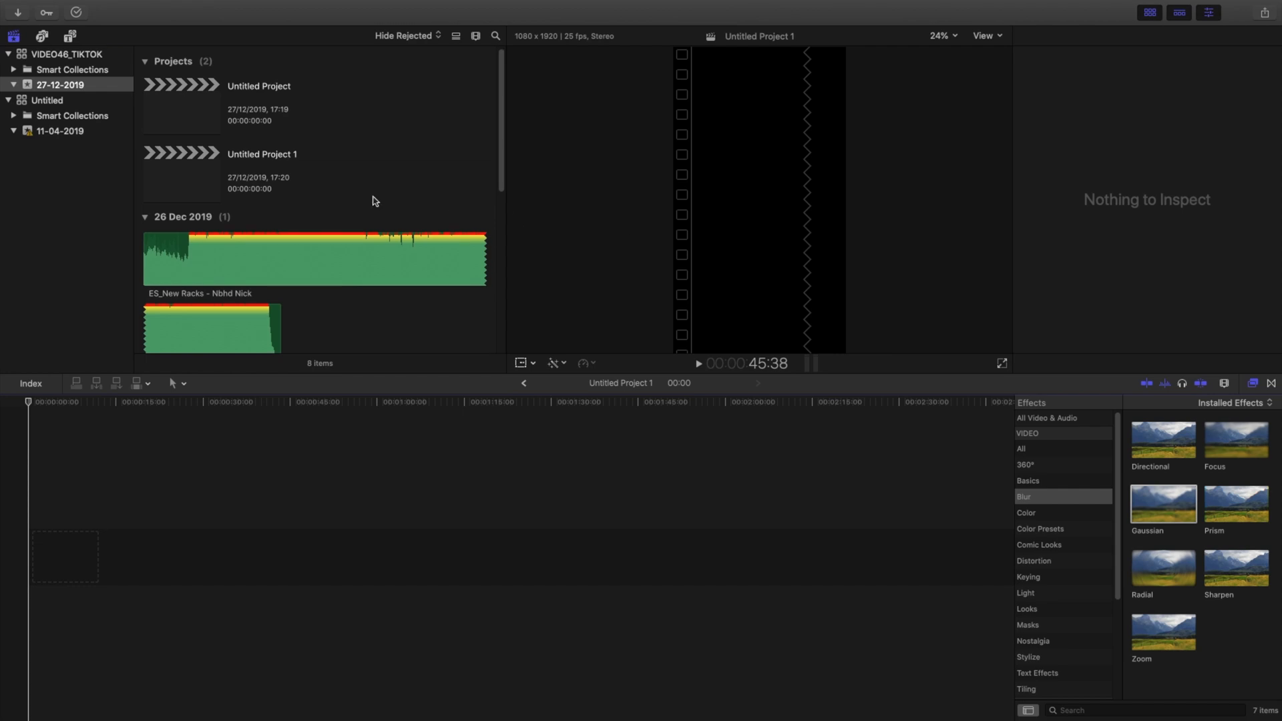
{"action": "scroll", "coordinate": [374, 201], "scroll_direction": "down", "scroll_amount": 8}
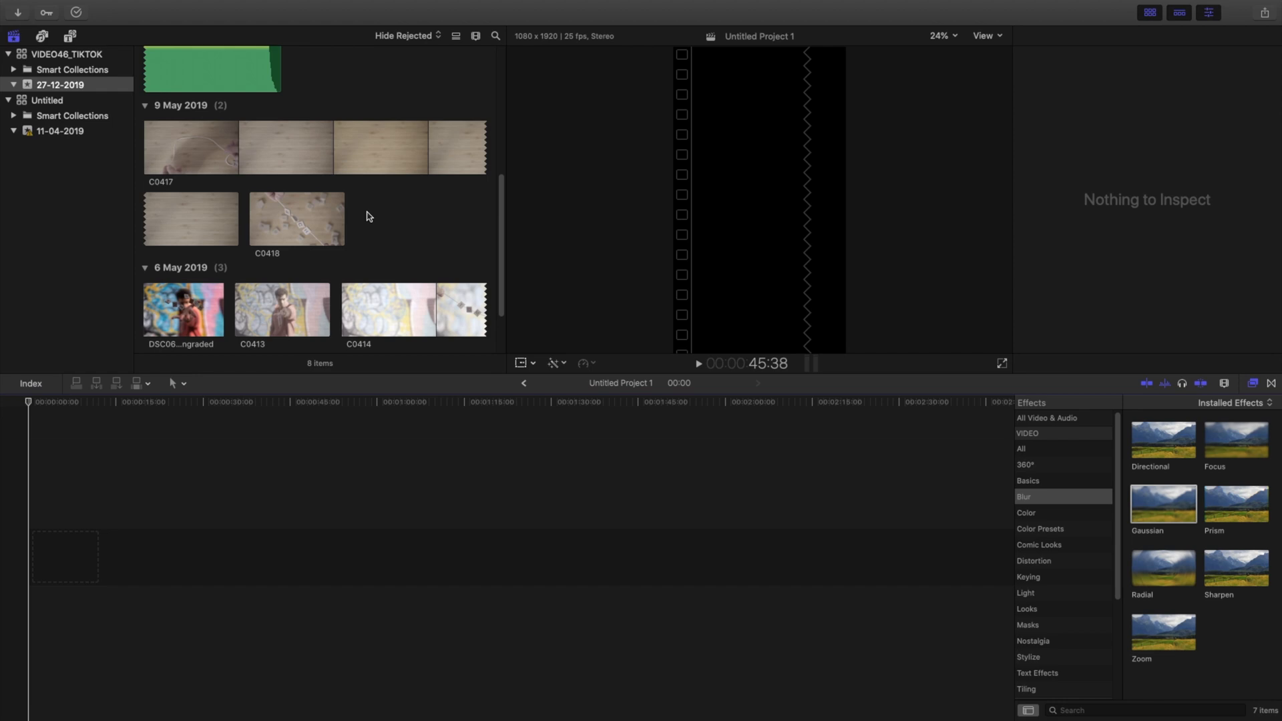
{"action": "left_click", "coordinate": [227, 229]}
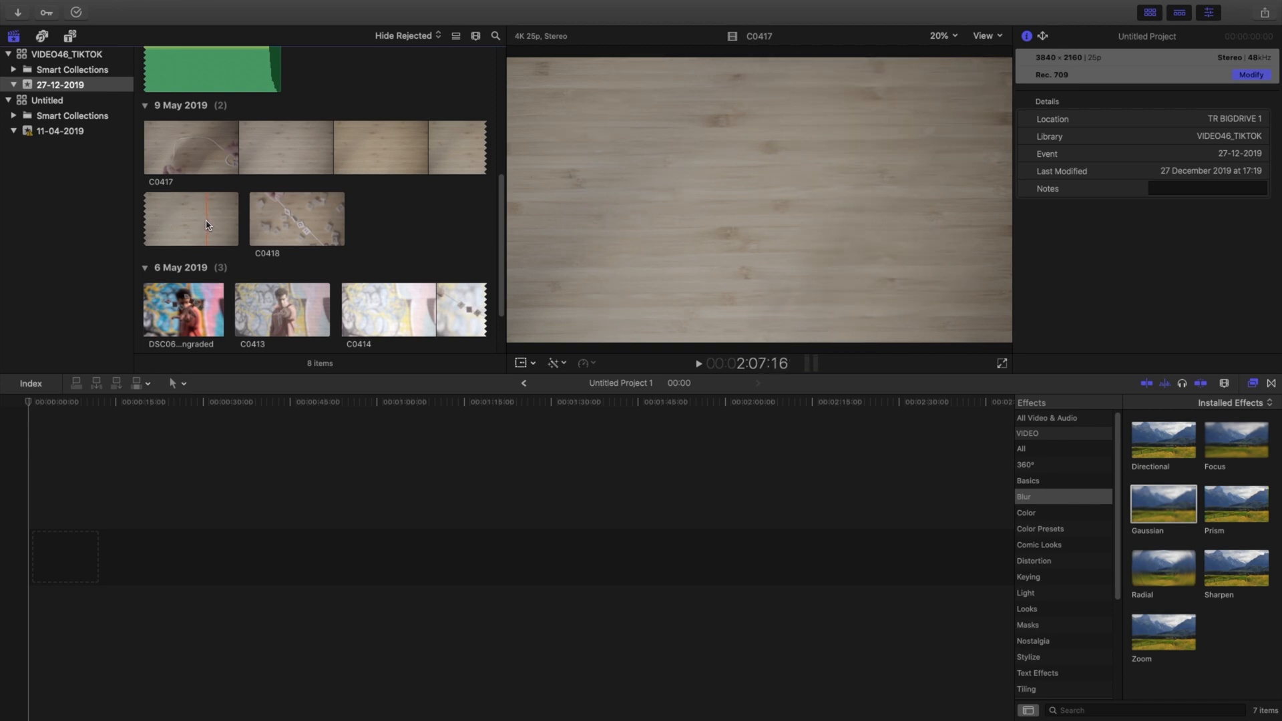
{"action": "left_click_drag", "start_coordinate": [207, 225], "coordinate": [16, 562]}
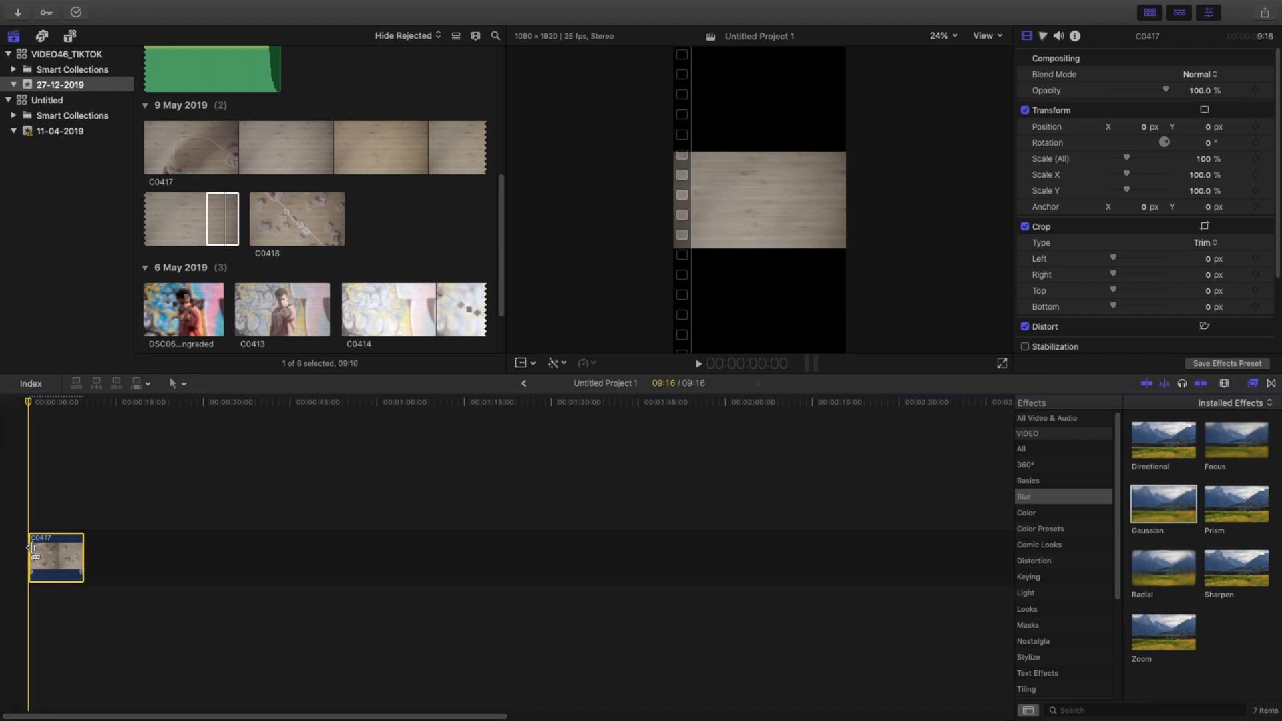
Step: Apply the Custom LUT effect to clip C0417 with the SONY_EE_SL2_L709A-1 LUT
{"action": "left_click", "coordinate": [50, 556]}
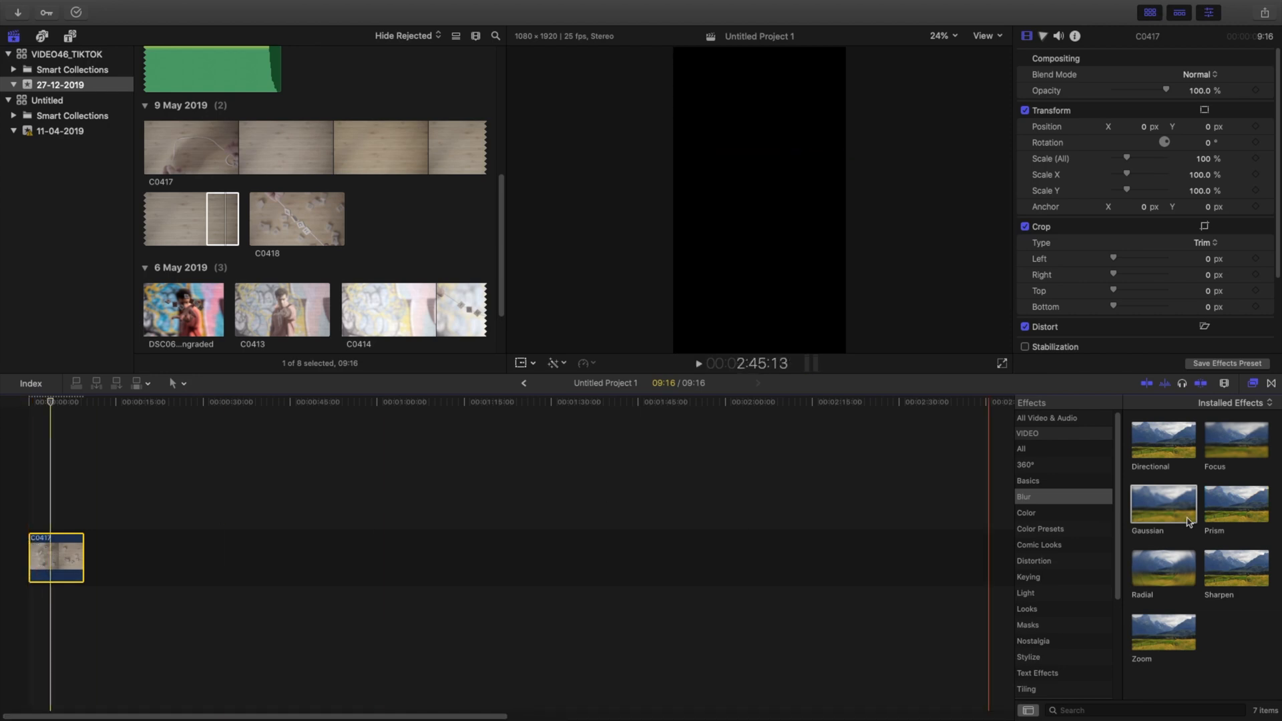
{"action": "left_click", "coordinate": [1051, 518]}
{"action": "left_click_drag", "start_coordinate": [1163, 631], "coordinate": [64, 546]}
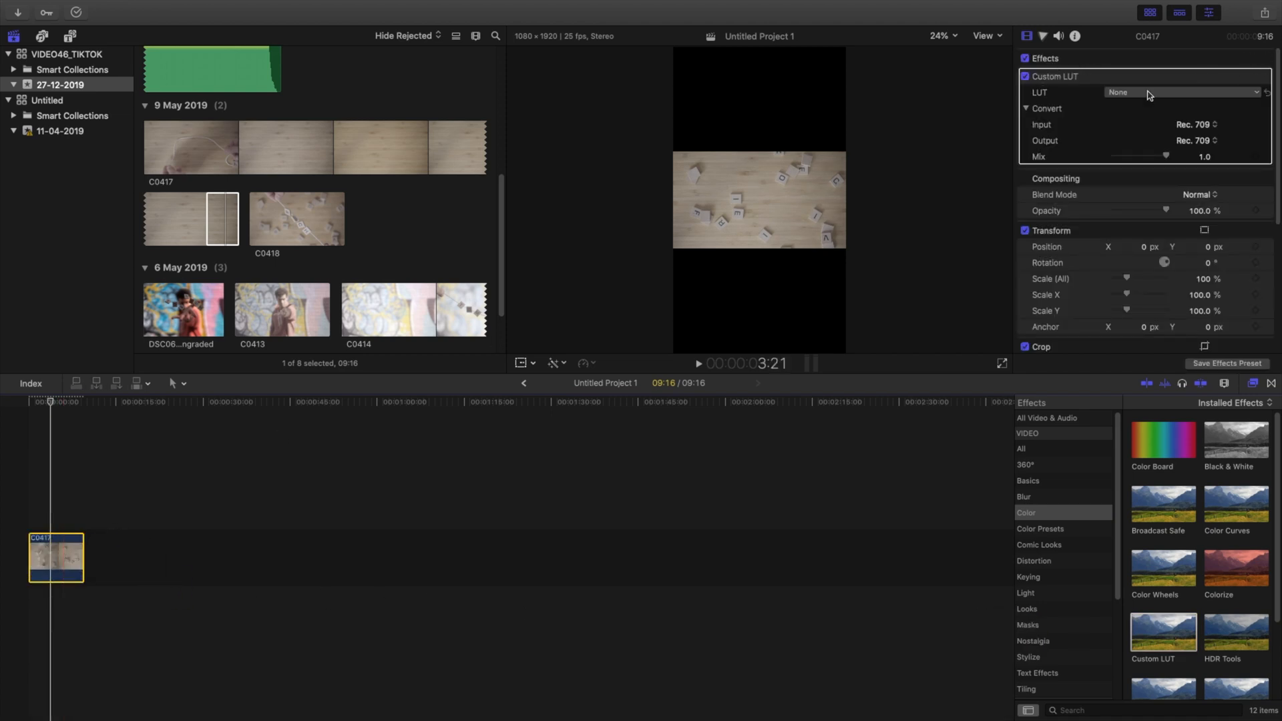
{"action": "left_click", "coordinate": [1149, 94]}
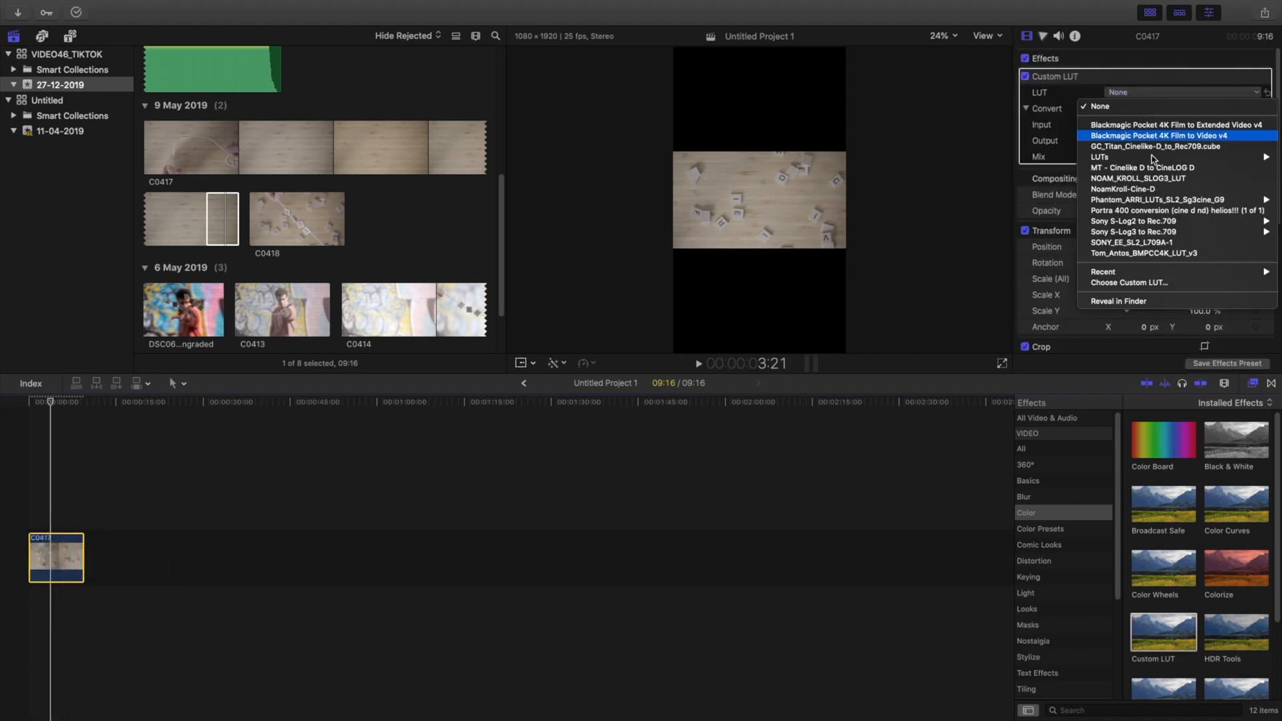
{"action": "left_click", "coordinate": [1135, 242]}
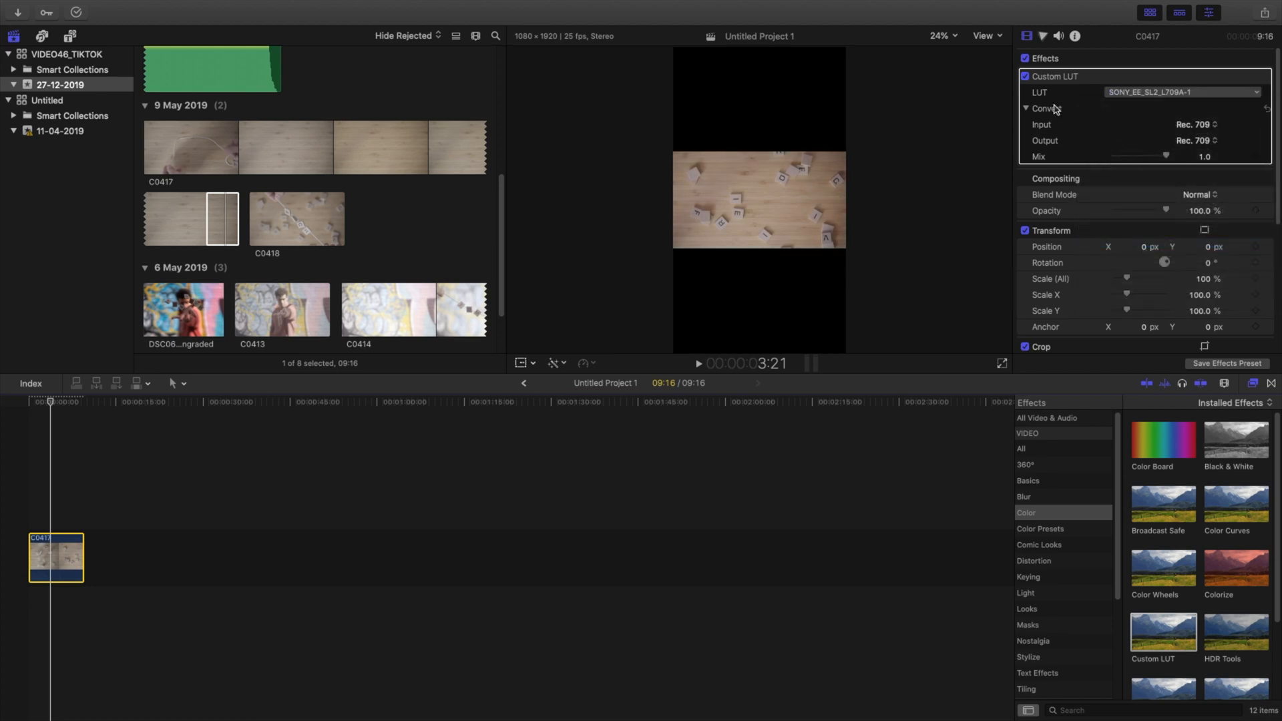
Step: Scale clip C0417 to 323% to fill the vertical frame and set its X position to -912.7 px
{"action": "key", "text": "space"}
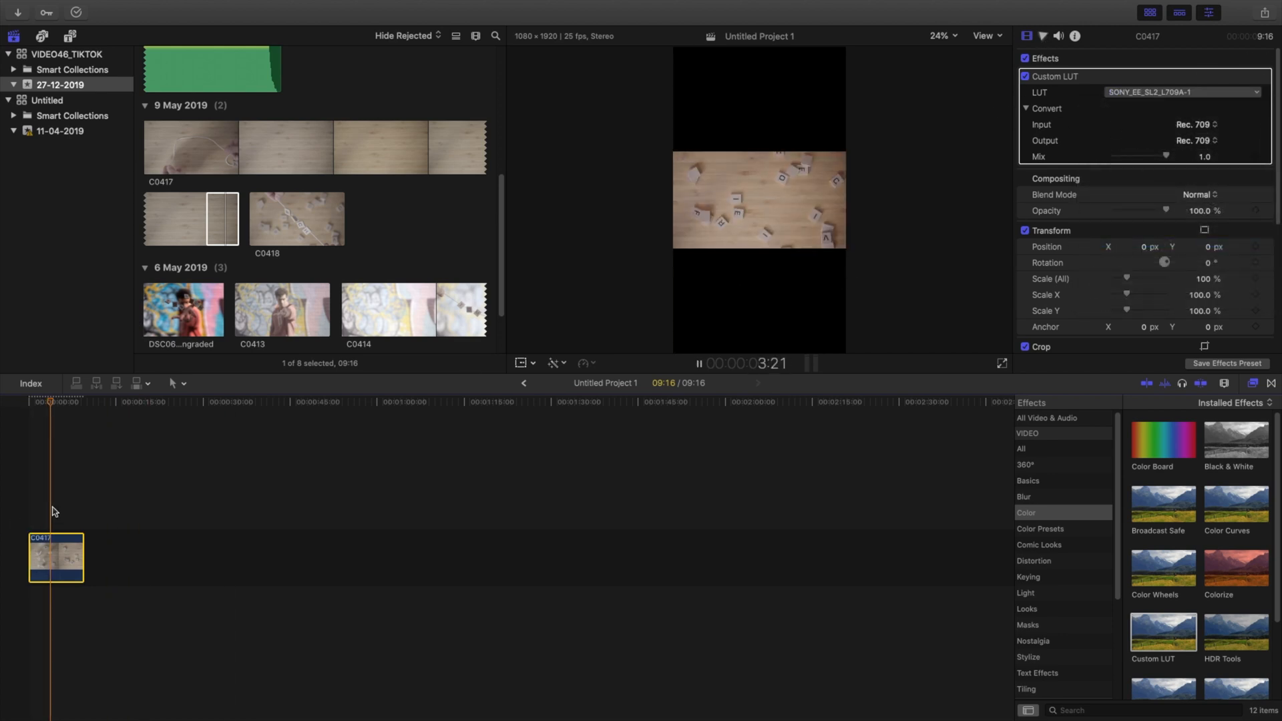
{"action": "key", "text": "space"}
{"action": "left_click", "coordinate": [36, 519]}
{"action": "key", "text": "space"}
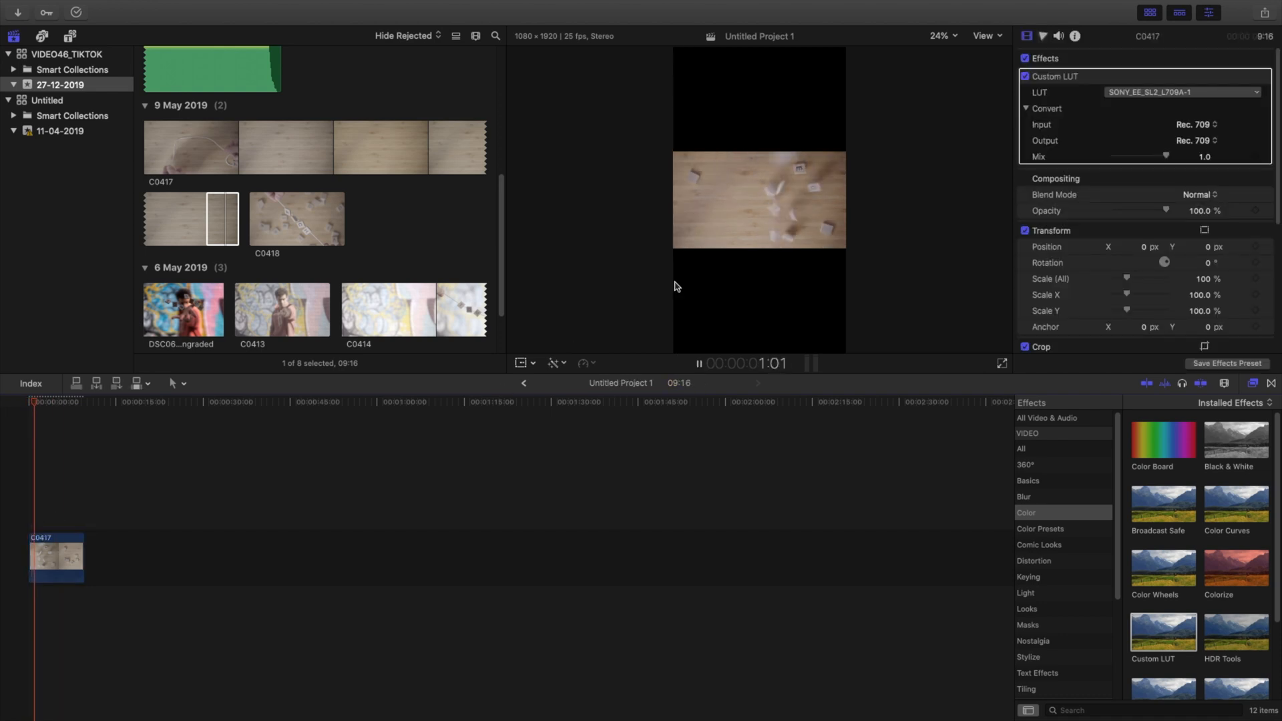
{"action": "key", "text": "space"}
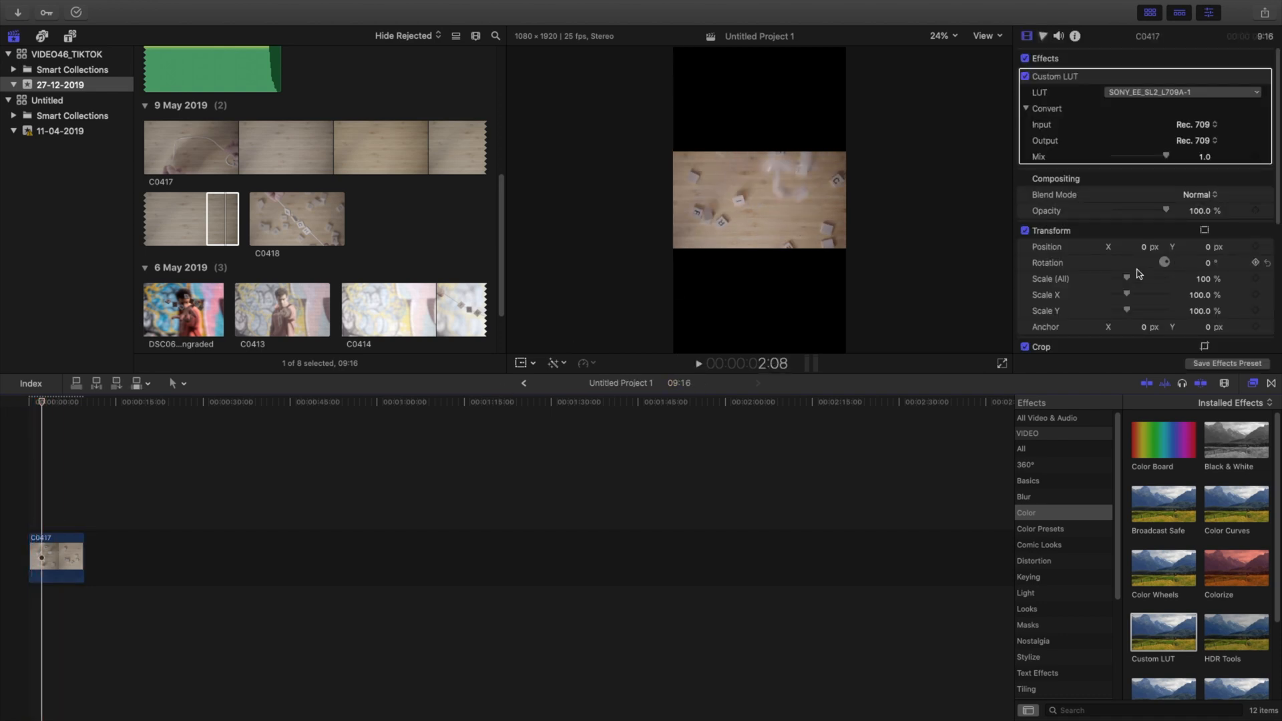
{"action": "left_click_drag", "start_coordinate": [1203, 282], "coordinate": [1261, 281]}
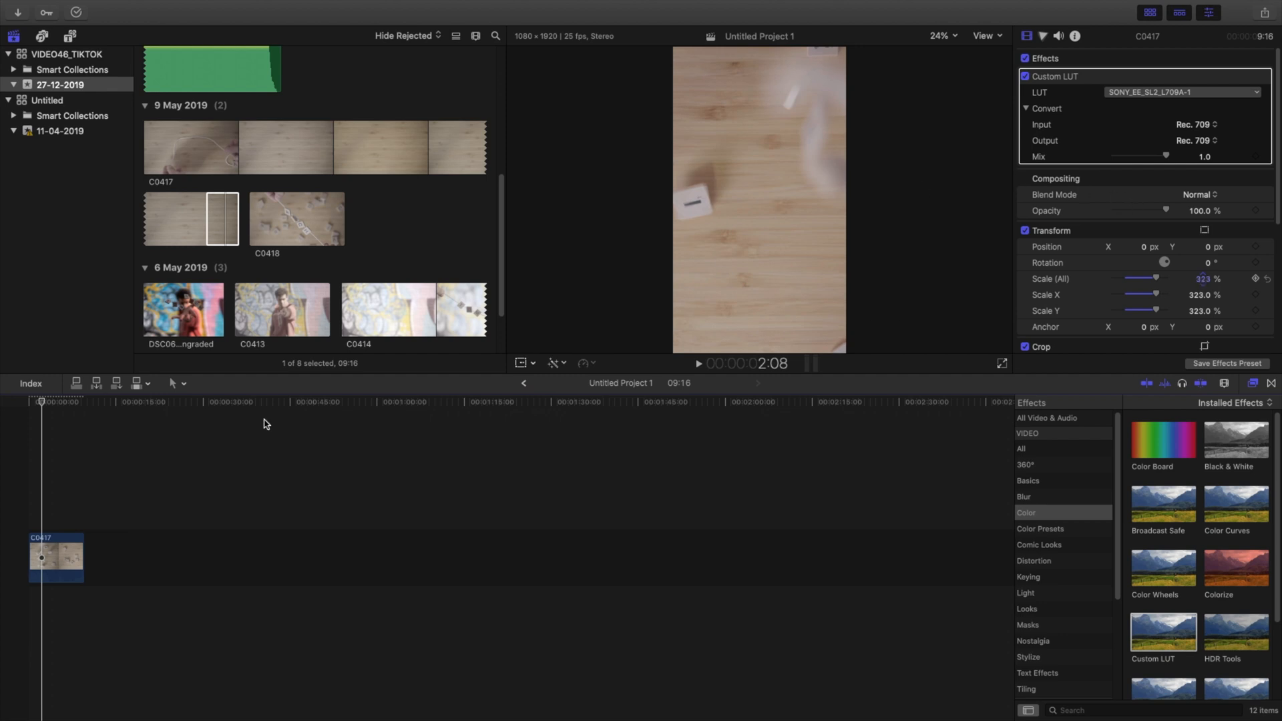
{"action": "left_click_drag", "start_coordinate": [1144, 248], "coordinate": [1144, 341]}
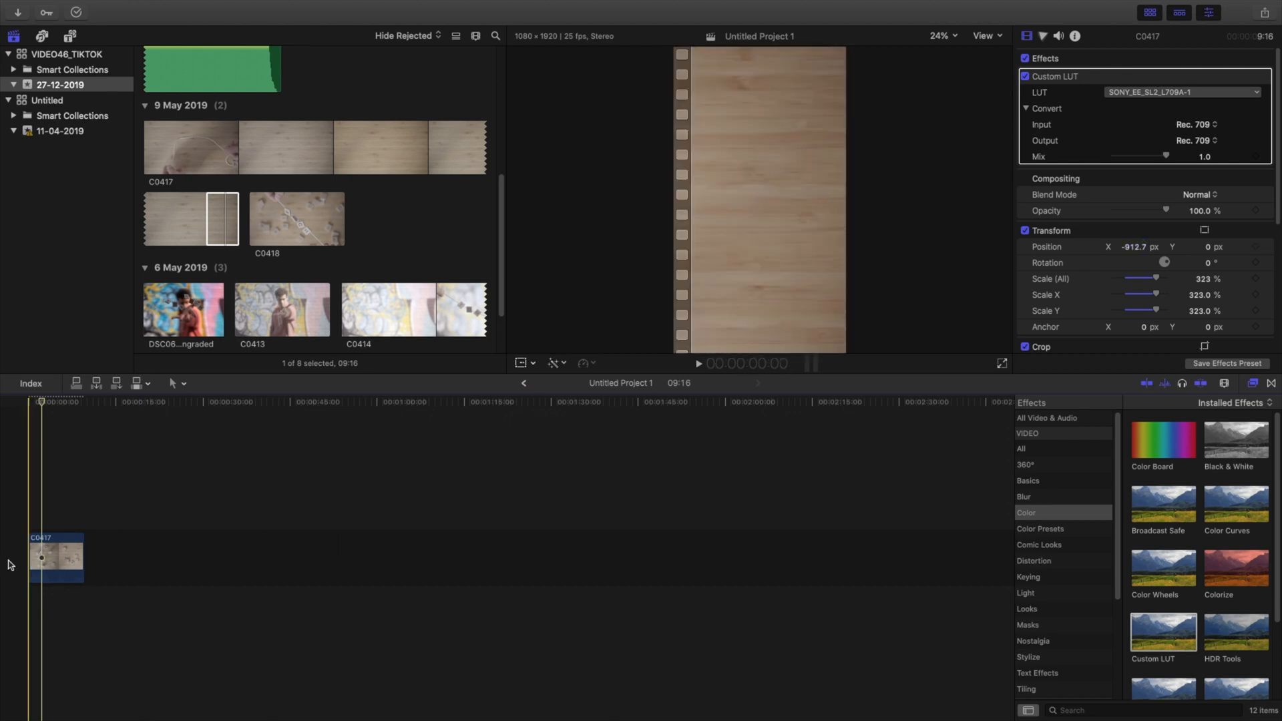
Step: Split clip C0417 nearly two seconds in and delete its opening section
{"action": "key", "text": "space"}
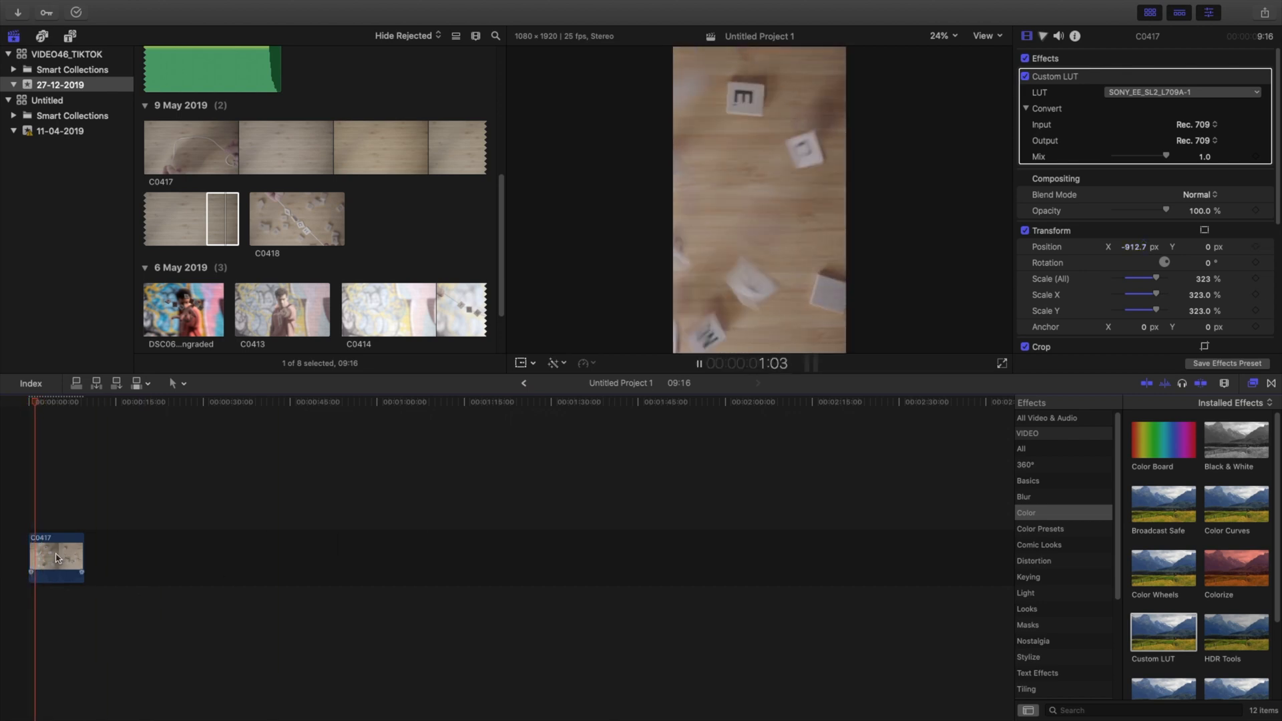
{"action": "key", "text": "space"}
{"action": "key", "text": "b"}
{"action": "left_click", "coordinate": [39, 562]}
{"action": "key", "text": "a"}
{"action": "left_click", "coordinate": [37, 568]}
{"action": "key", "text": "Delete"}
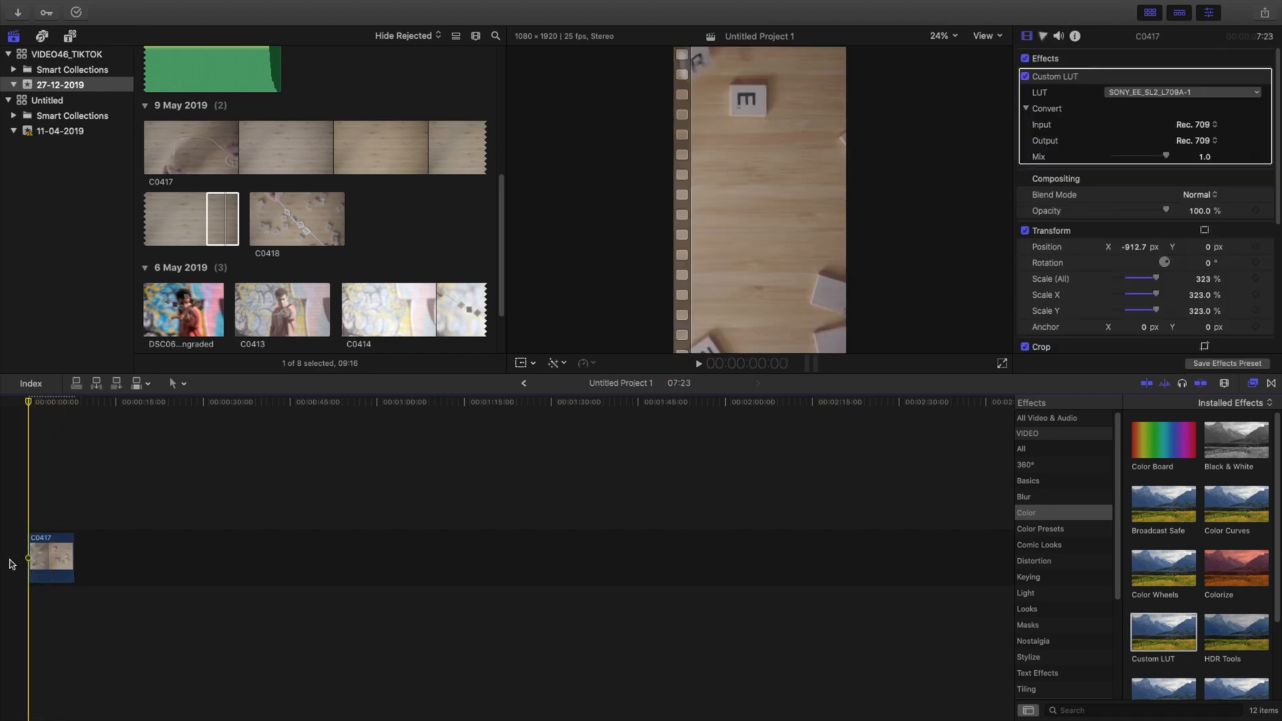
Step: Add a 10-second section of the music ES_New Racks - Nbhd Nick beneath the video at the start of the timeline
{"action": "scroll", "coordinate": [179, 108], "scroll_direction": "up", "scroll_amount": 8}
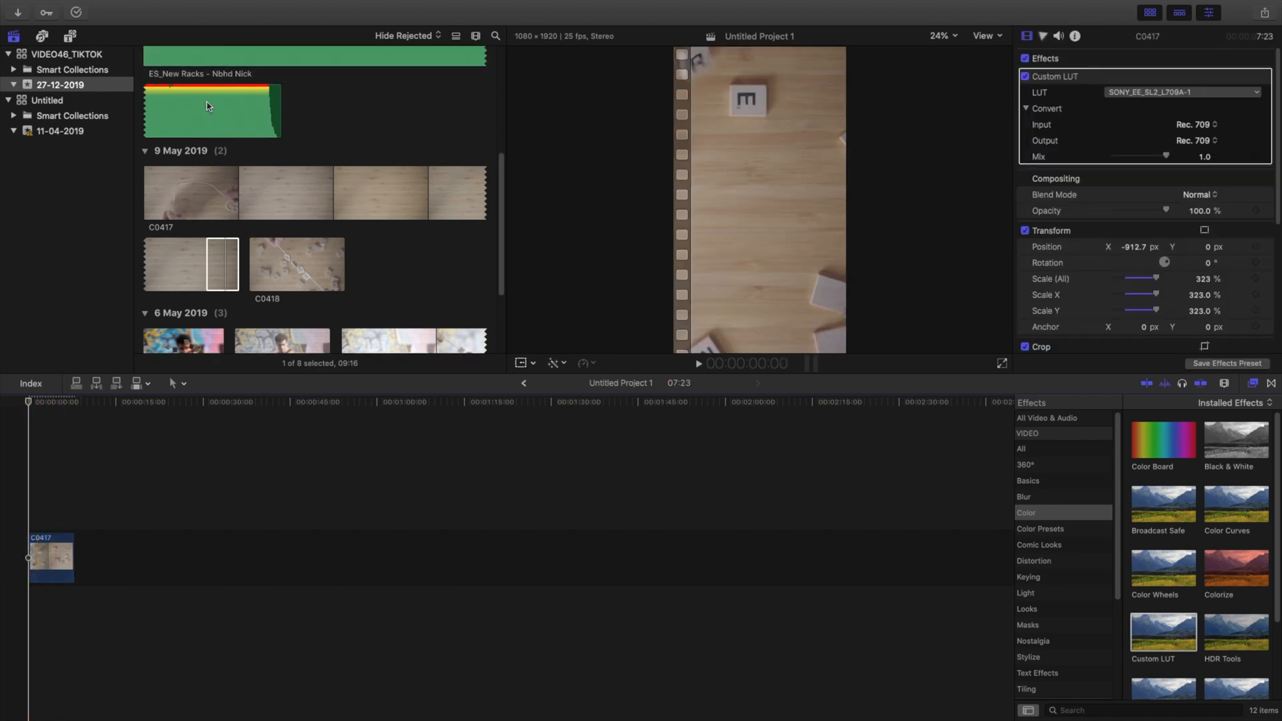
{"action": "left_click", "coordinate": [180, 233]}
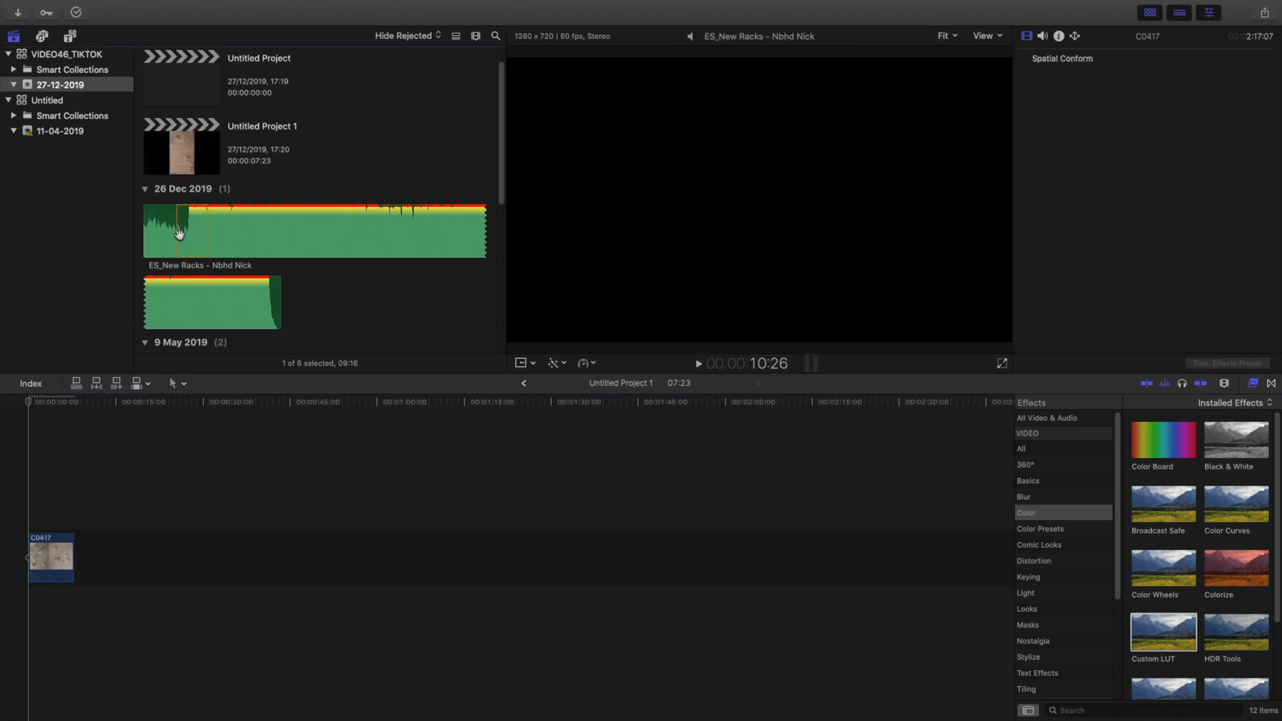
{"action": "key", "text": "q"}
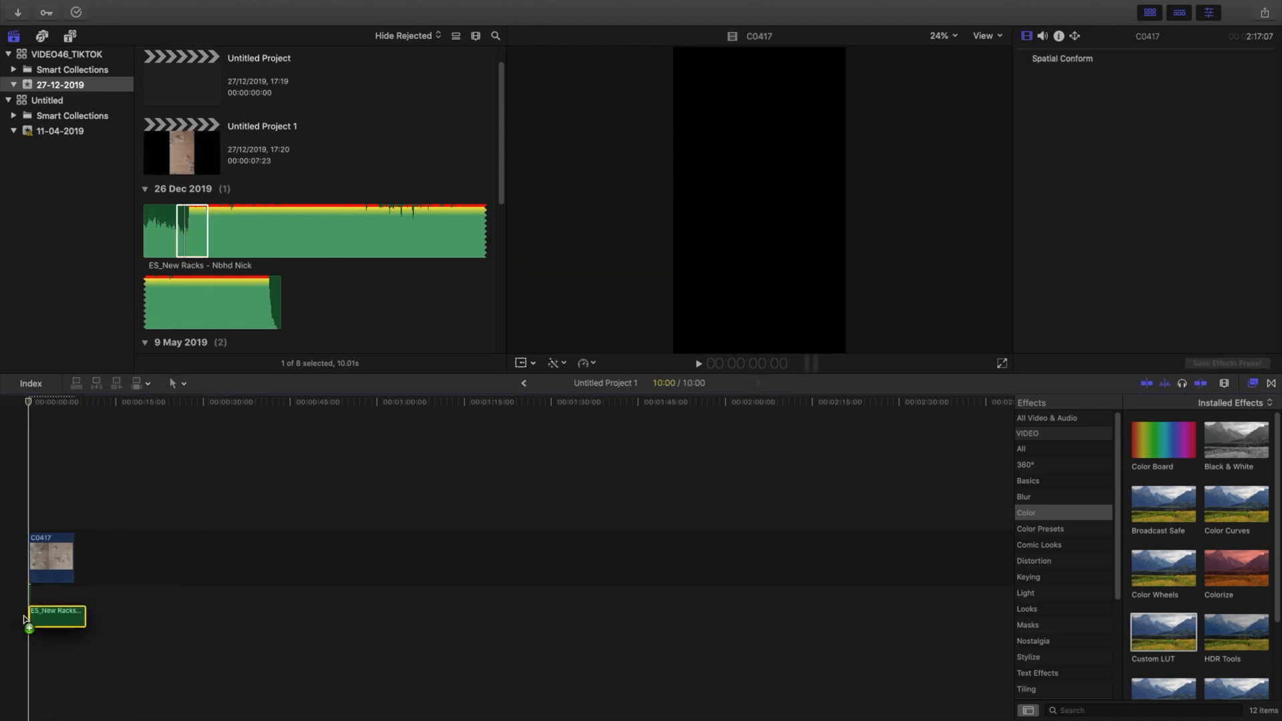
{"action": "left_click_drag", "start_coordinate": [75, 592], "coordinate": [75, 597]}
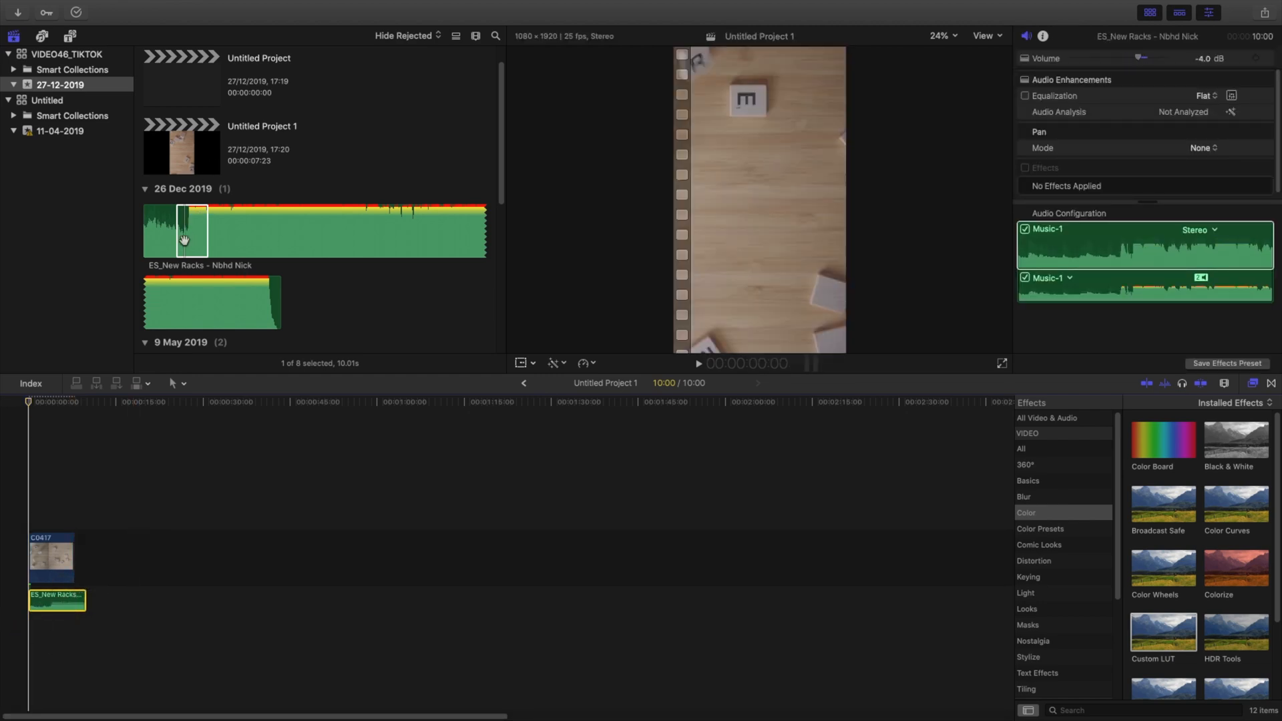
Step: Fit the timeline to the view, preview the edit with music, and extend the music's beginning about 4 seconds earlier
{"action": "left_click", "coordinate": [185, 241]}
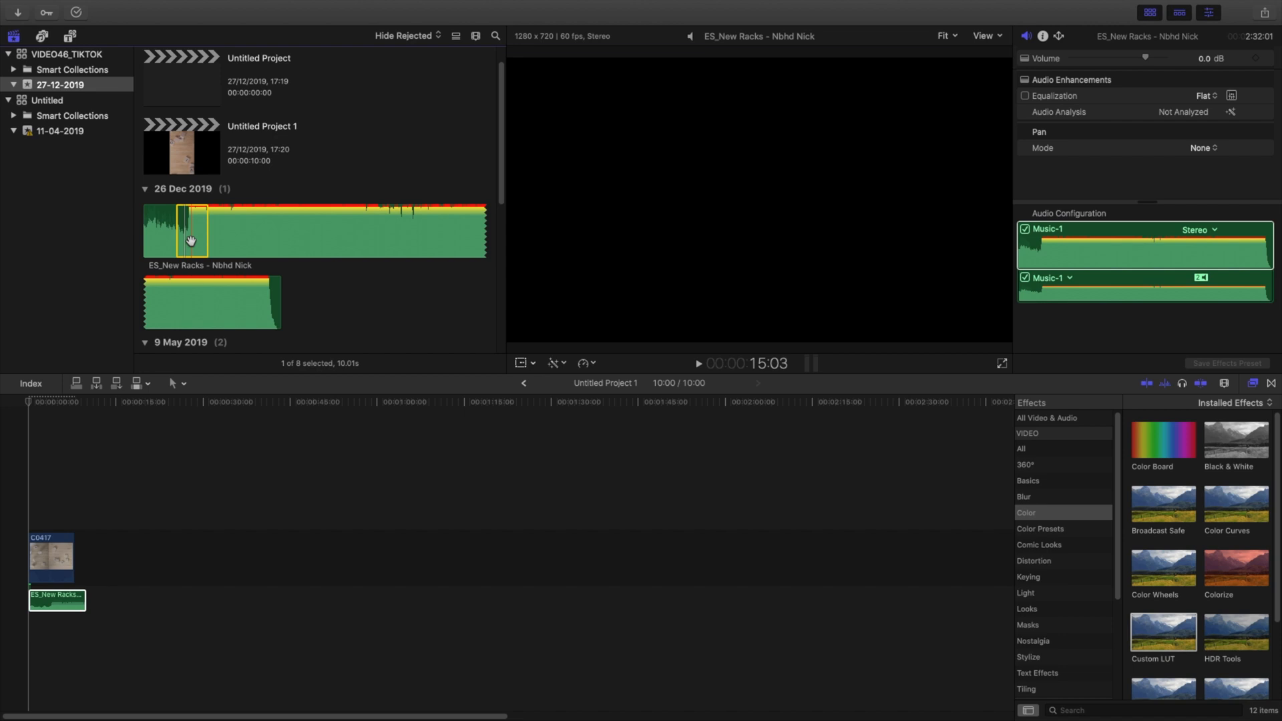
{"action": "left_click", "coordinate": [28, 517]}
{"action": "key", "text": "shift+z"}
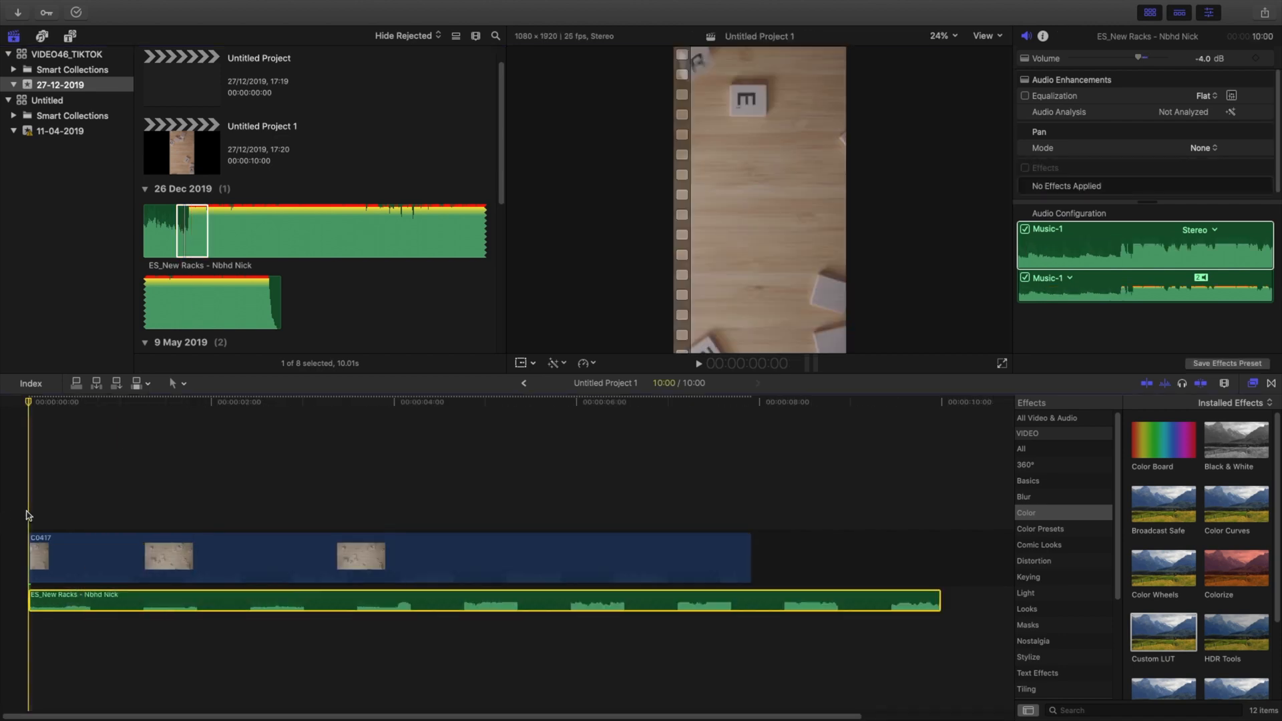
{"action": "key", "text": "space"}
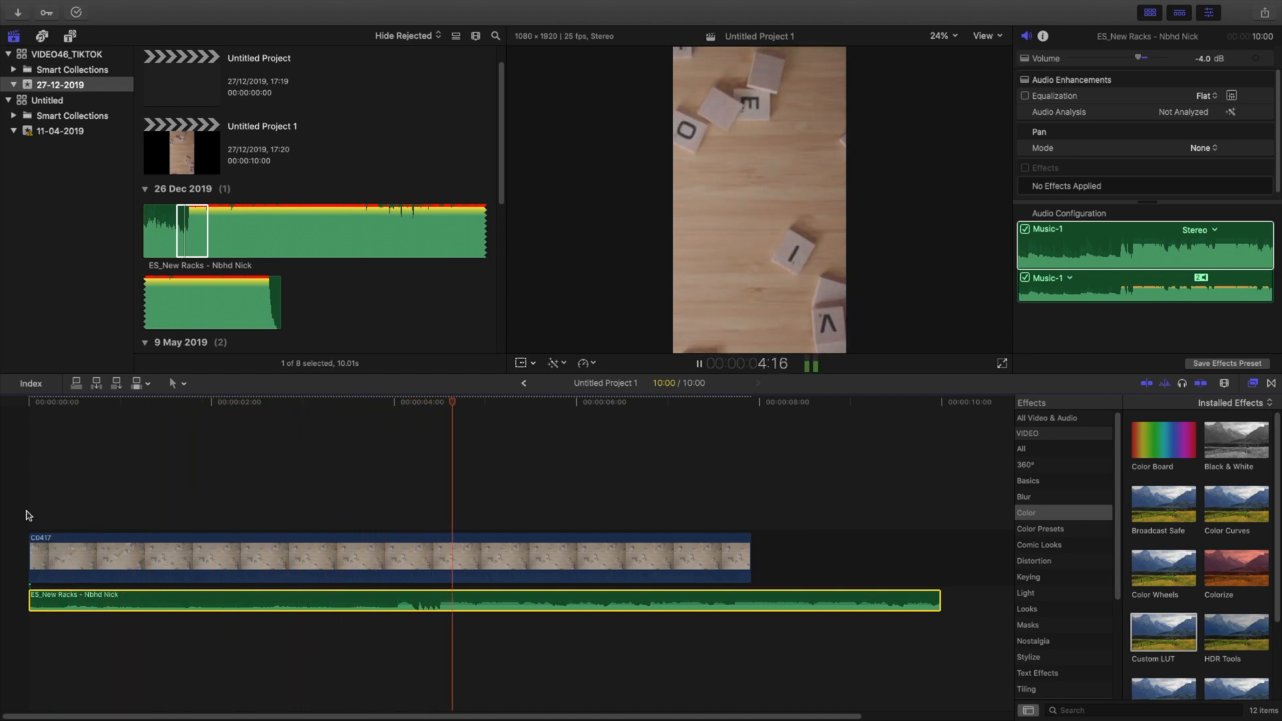
{"action": "key", "text": "space"}
{"action": "left_click_drag", "start_coordinate": [59, 603], "coordinate": [31, 601]}
Step: Cut about one second off the beginning of the music and move the remainder back to the start of the timeline
{"action": "key", "text": "space"}
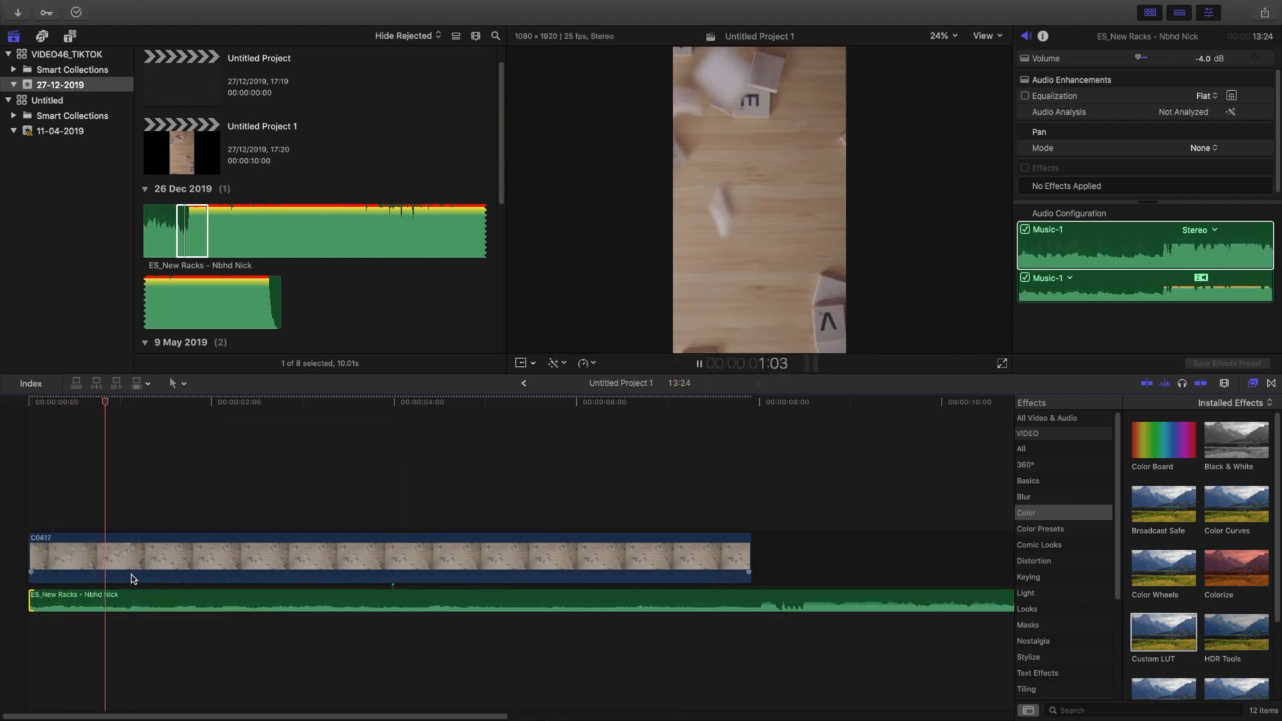
{"action": "key", "text": "space"}
{"action": "key", "text": "super+b"}
{"action": "left_click", "coordinate": [120, 596]}
{"action": "key", "text": "Delete"}
{"action": "left_click_drag", "start_coordinate": [160, 596], "coordinate": [62, 596]}
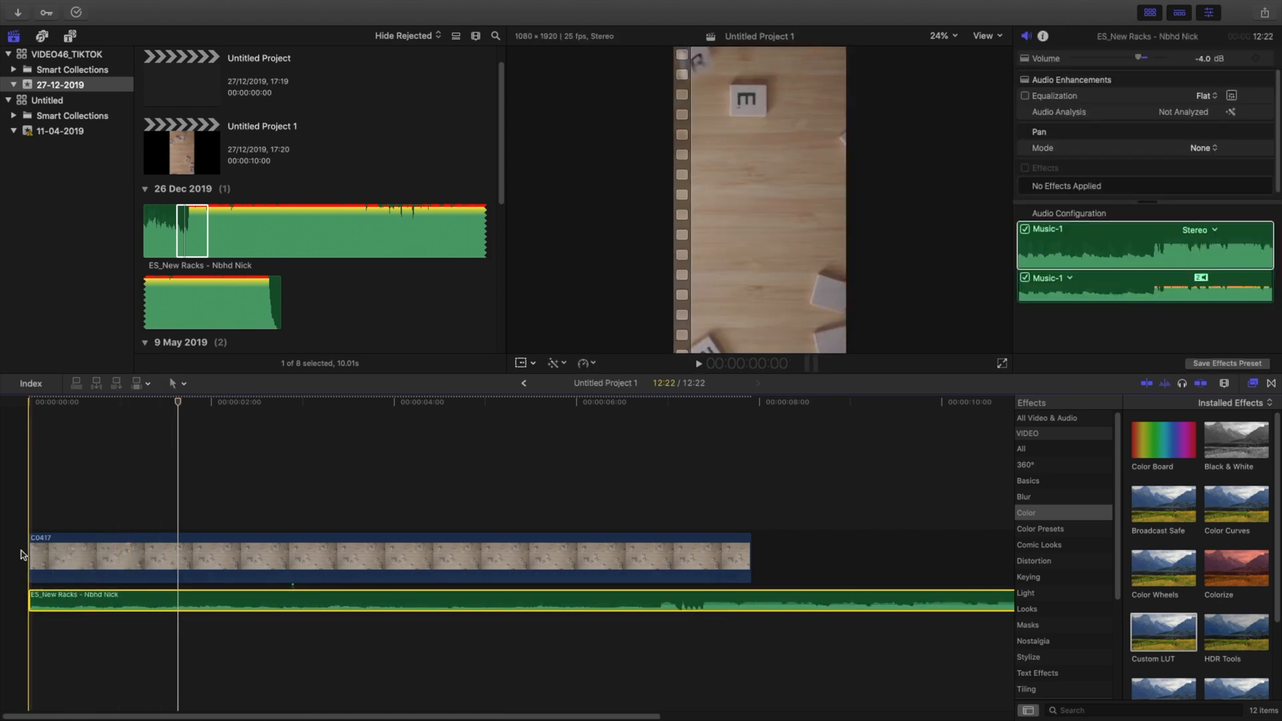
Step: Extend the beginning of clip C0417 by one second and set its X position to -459.6 px
{"action": "key", "text": "space"}
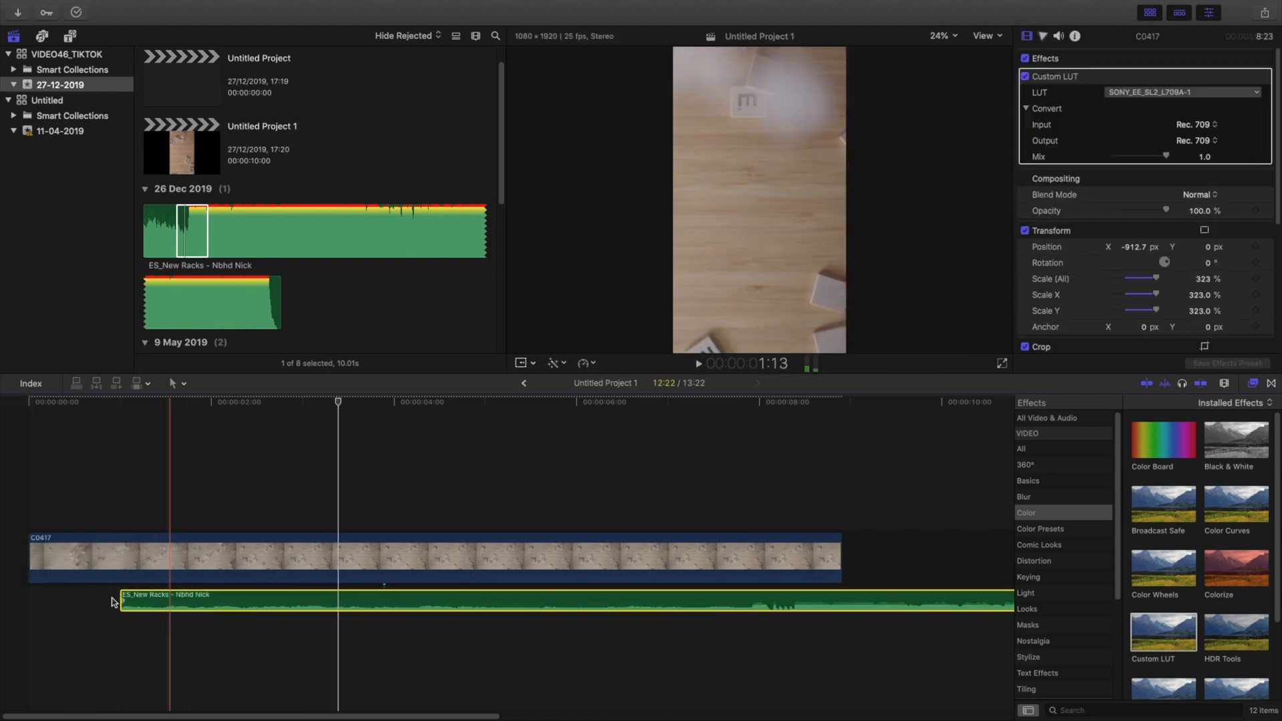
{"action": "left_click_drag", "start_coordinate": [114, 599], "coordinate": [28, 566]}
{"action": "key", "text": "space"}
{"action": "key", "text": "space"}
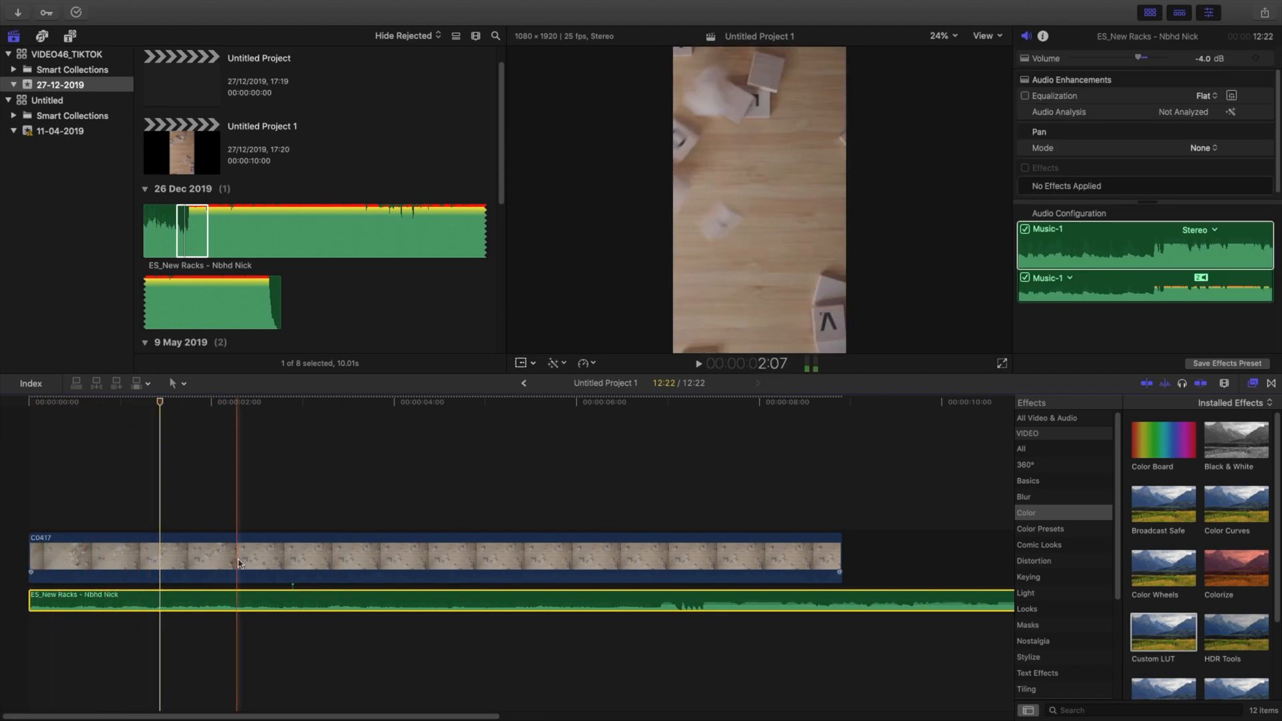
{"action": "key", "text": "space"}
{"action": "left_click", "coordinate": [39, 570]}
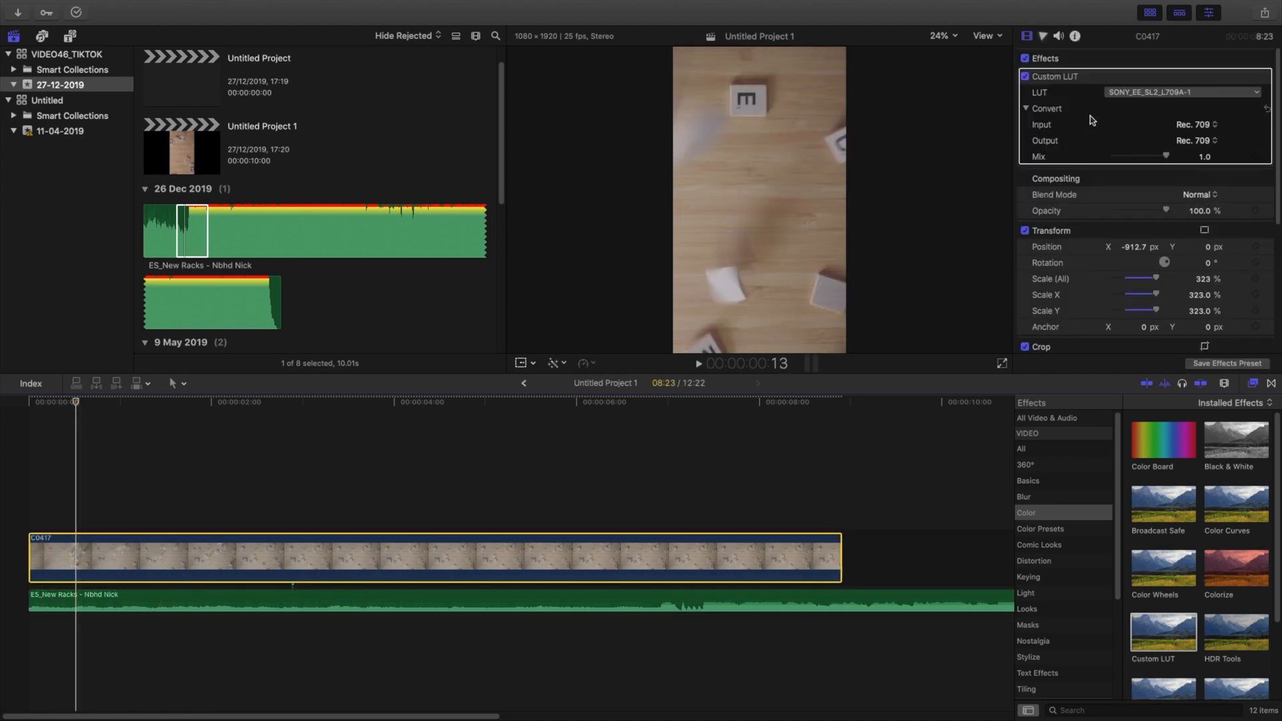
{"action": "left_click_drag", "start_coordinate": [1133, 247], "coordinate": [1133, 228]}
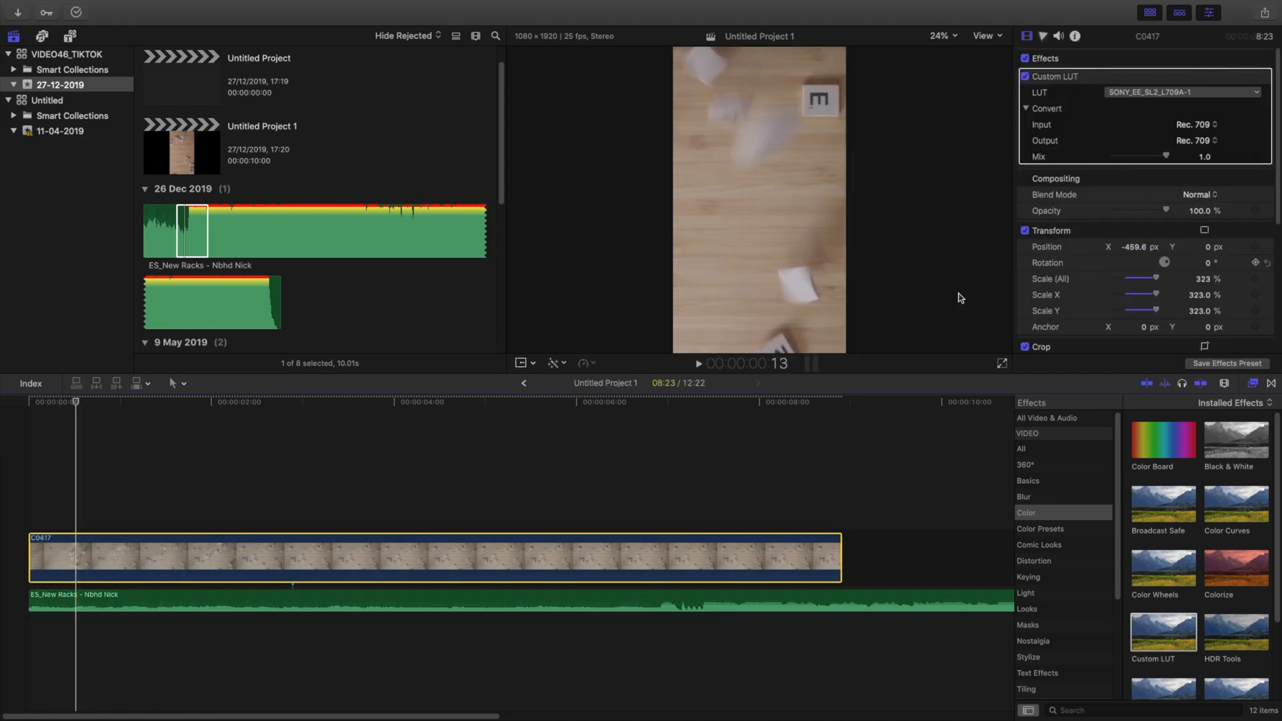
Step: Split clip C0417 at 1:10 and replace the part after the cut with a gap, then play the result
{"action": "key", "text": "space"}
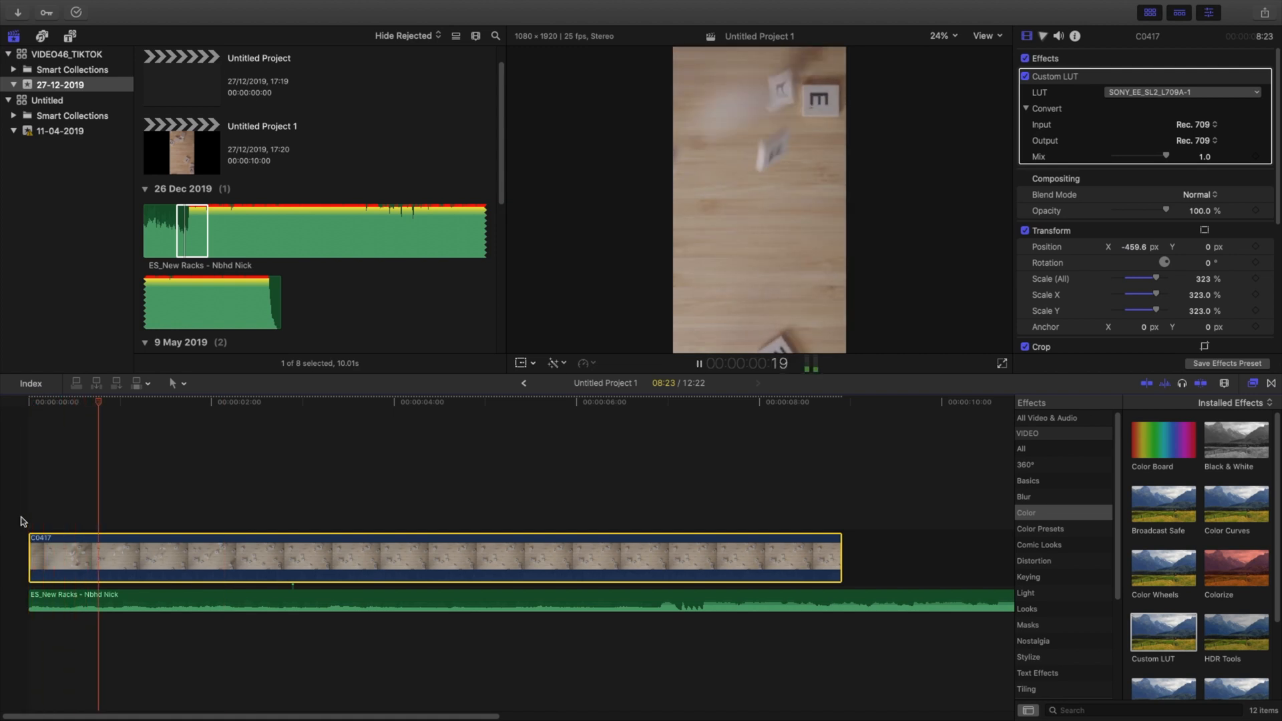
{"action": "key", "text": "space"}
{"action": "key", "text": "super+b"}
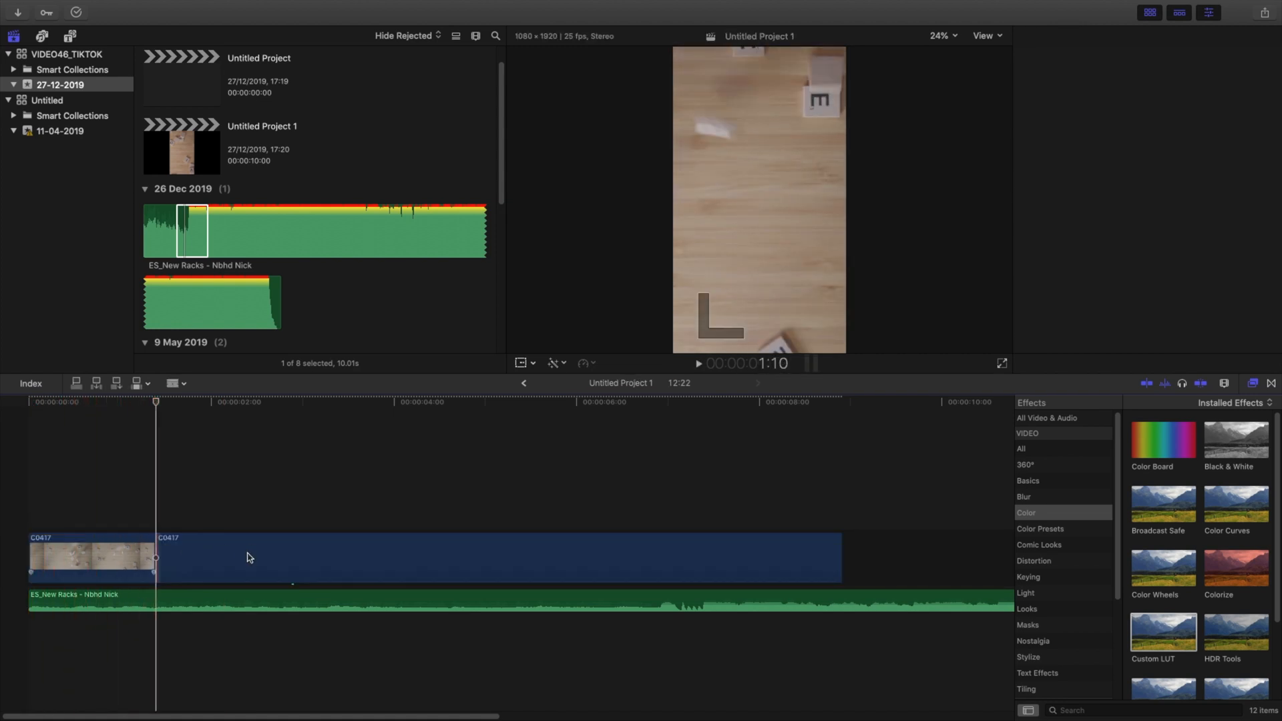
{"action": "key", "text": "shift+Delete"}
{"action": "key", "text": "space"}
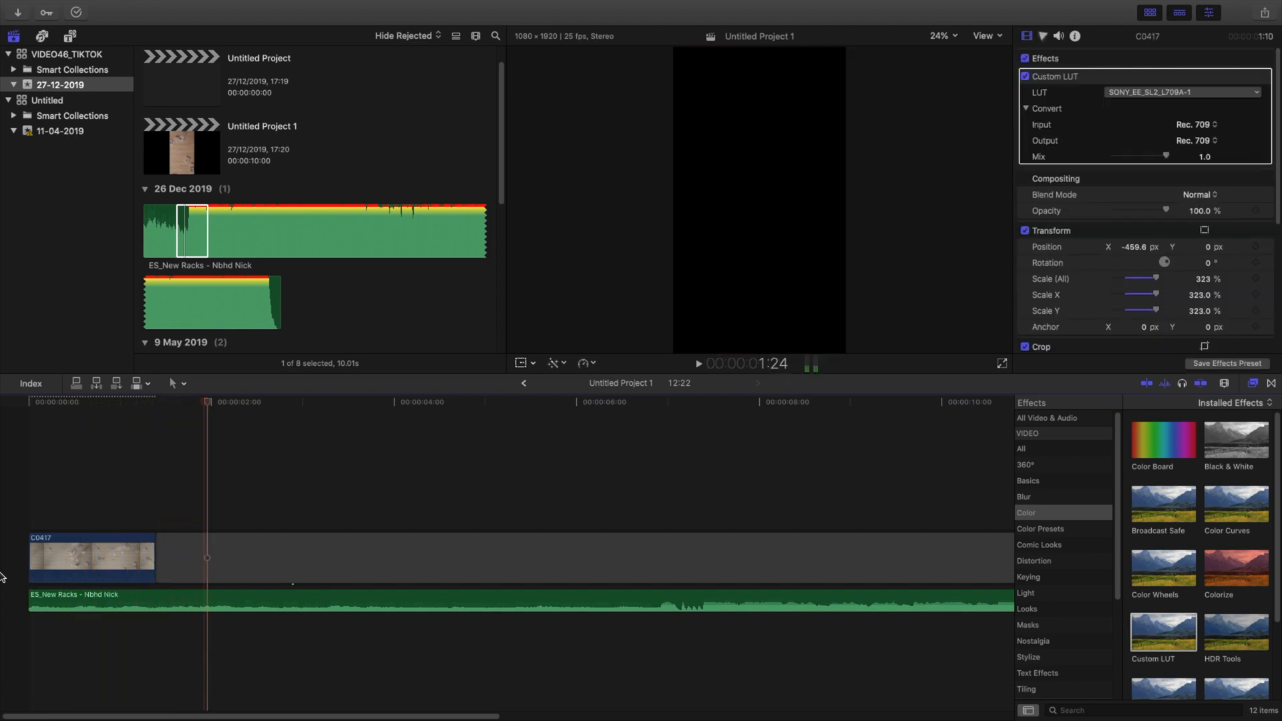
Step: Insert a 3:13 section of clip C0413 directly after C0417 and move the music back to the start of the timeline
{"action": "scroll", "coordinate": [279, 157], "scroll_direction": "down", "scroll_amount": 5}
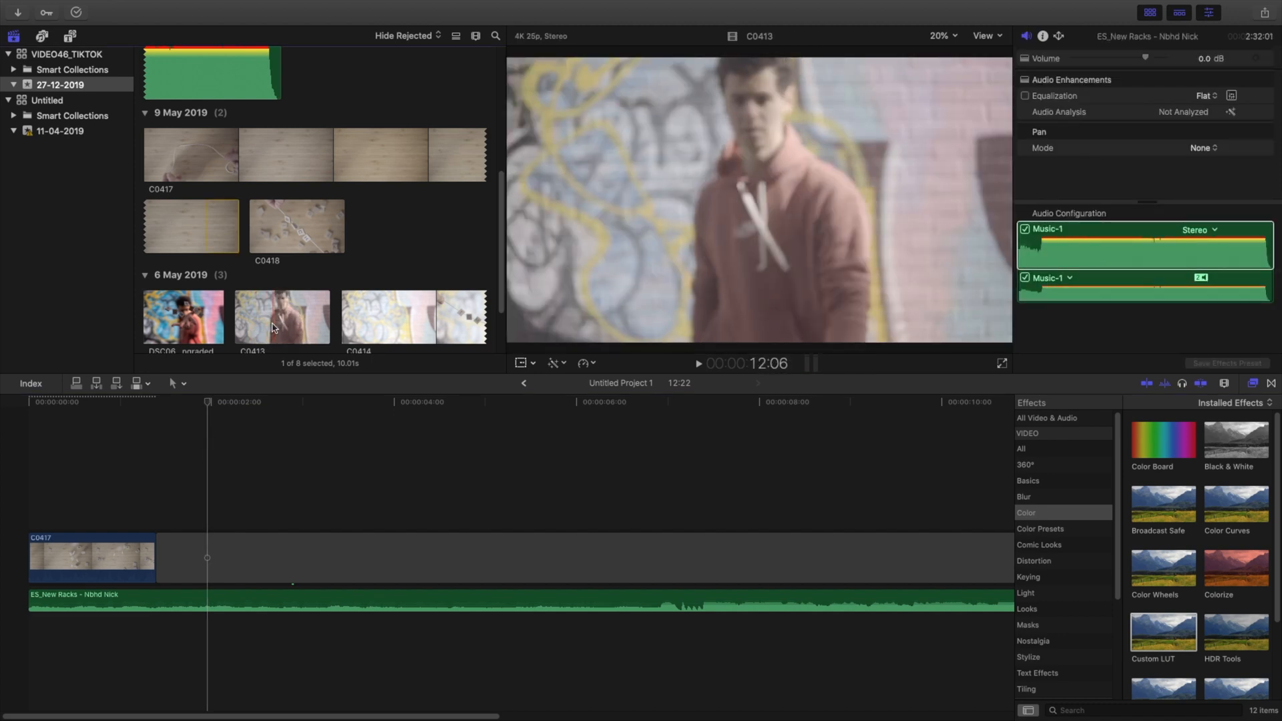
{"action": "left_click_drag", "start_coordinate": [272, 327], "coordinate": [175, 538]}
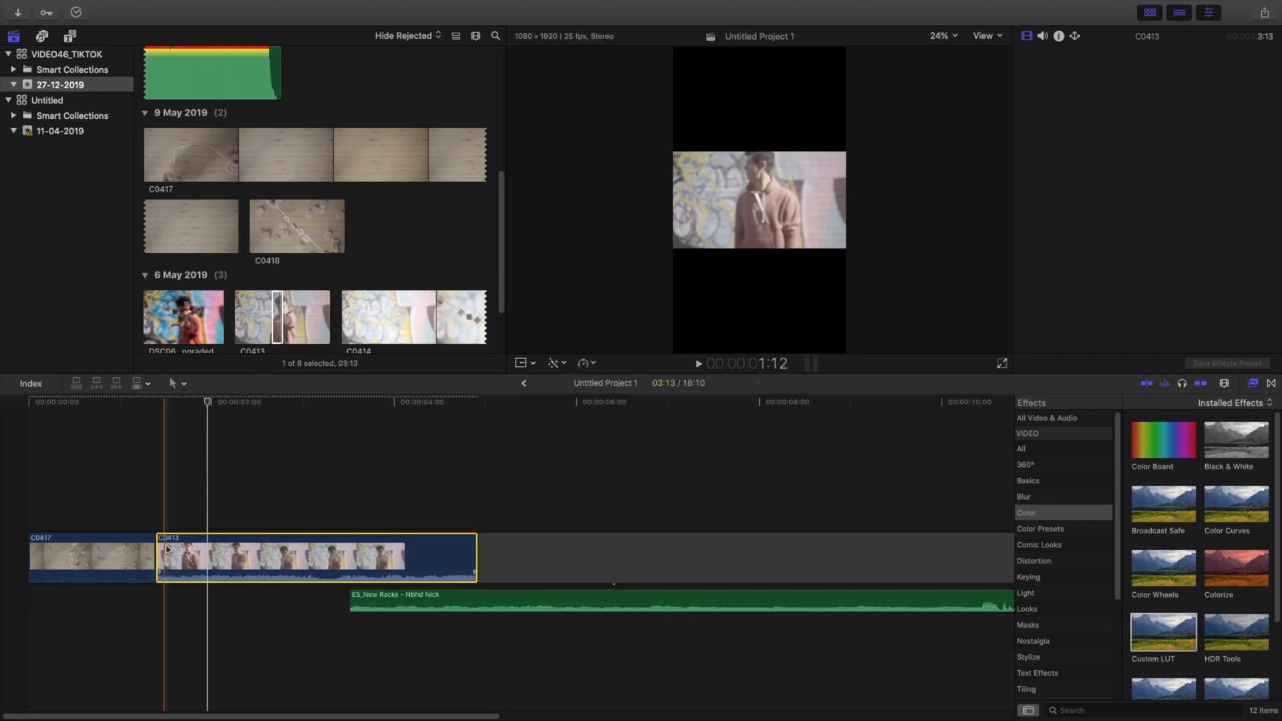
{"action": "left_click", "coordinate": [377, 600]}
{"action": "left_click_drag", "start_coordinate": [81, 606], "coordinate": [70, 605]}
{"action": "left_click_drag", "start_coordinate": [226, 575], "coordinate": [225, 583]}
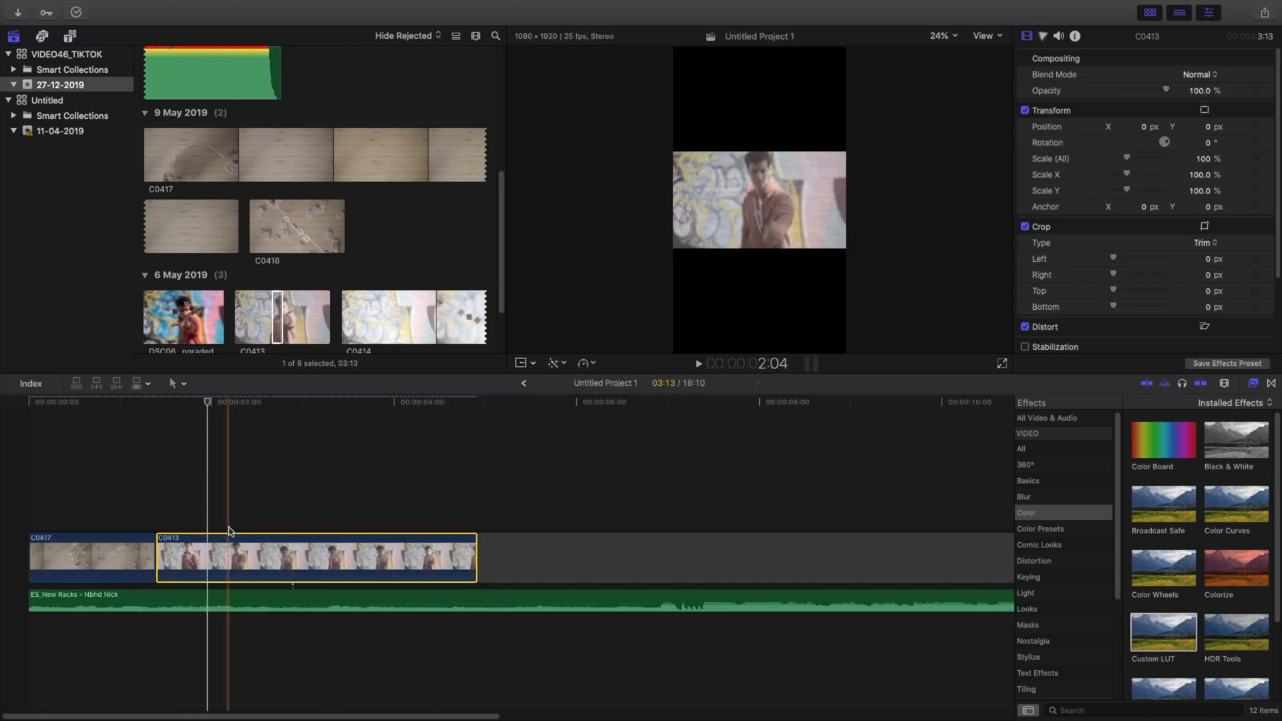
Step: Copy the Custom LUT effect and volume attributes from clip C0417 and paste them onto clip C0413
{"action": "left_click", "coordinate": [117, 554]}
{"action": "left_click", "coordinate": [208, 549]}
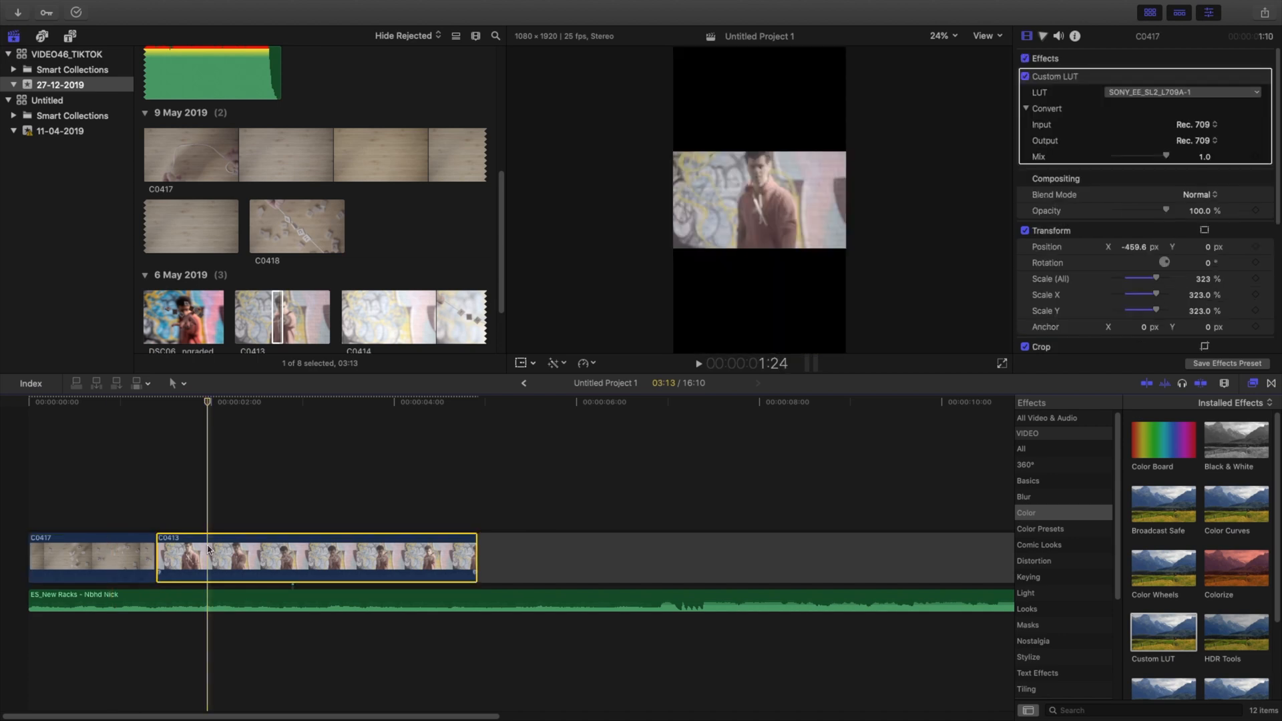
{"action": "key", "text": "super+shift+v"}
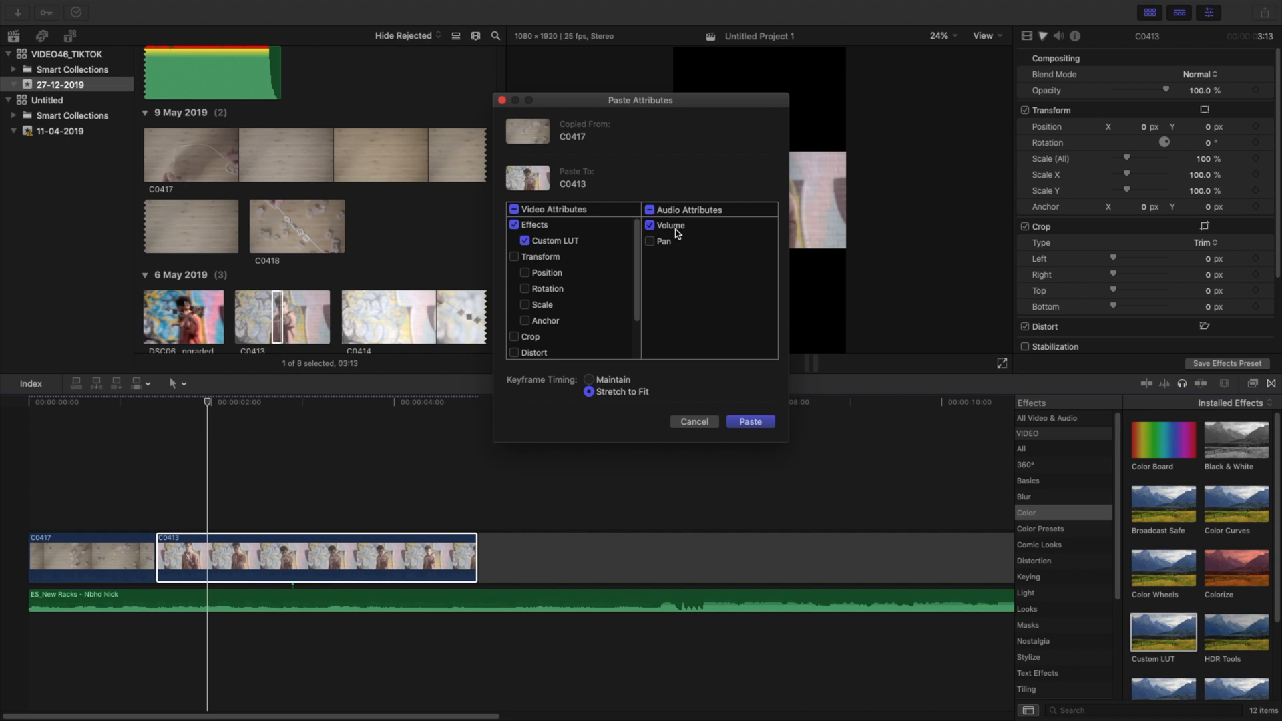
{"action": "key", "text": "Return"}
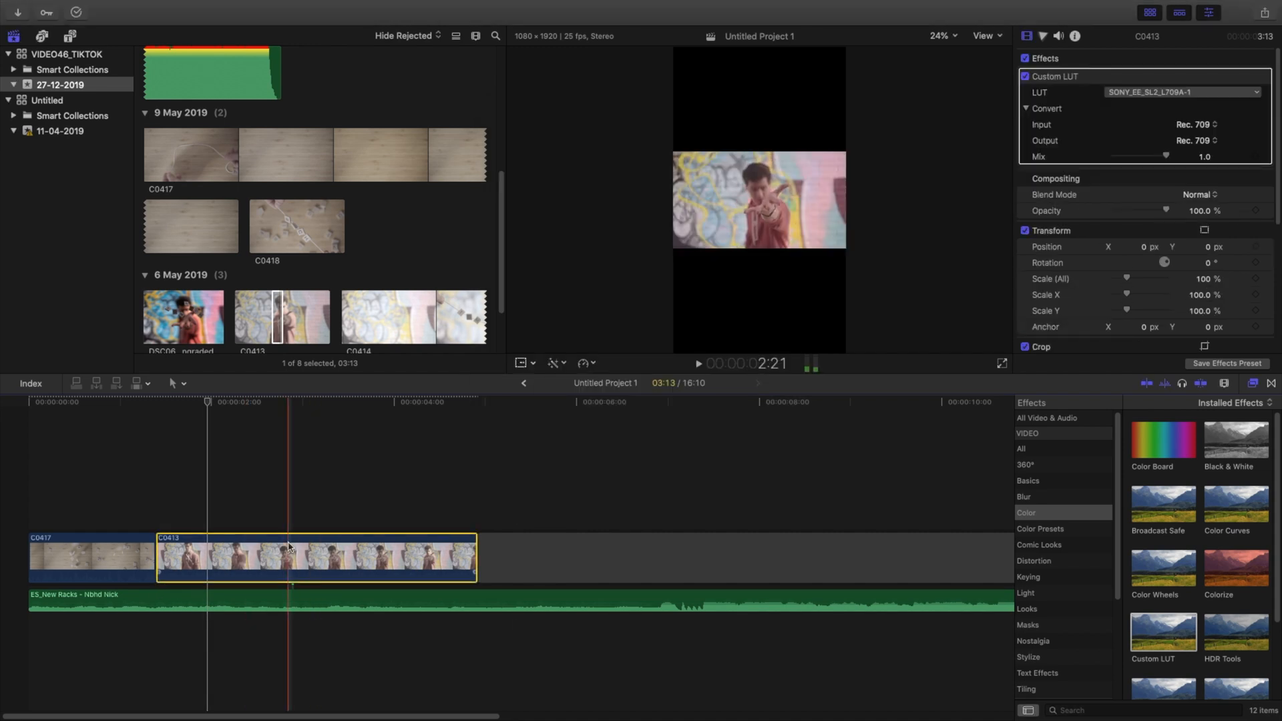
Step: Set clip C0413's scale to 323% and its X position to -151.9 px, then play the clip
{"action": "left_click", "coordinate": [291, 497]}
{"action": "left_click", "coordinate": [292, 554]}
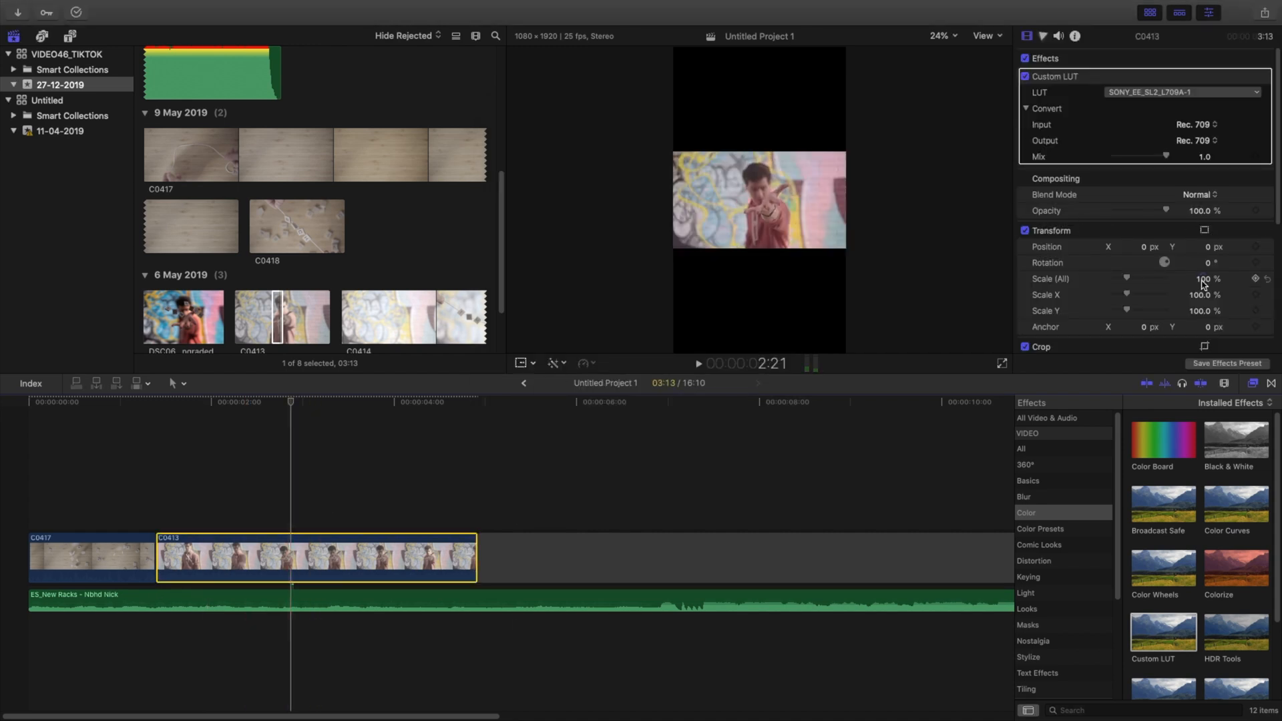
{"action": "left_click", "coordinate": [1203, 279]}
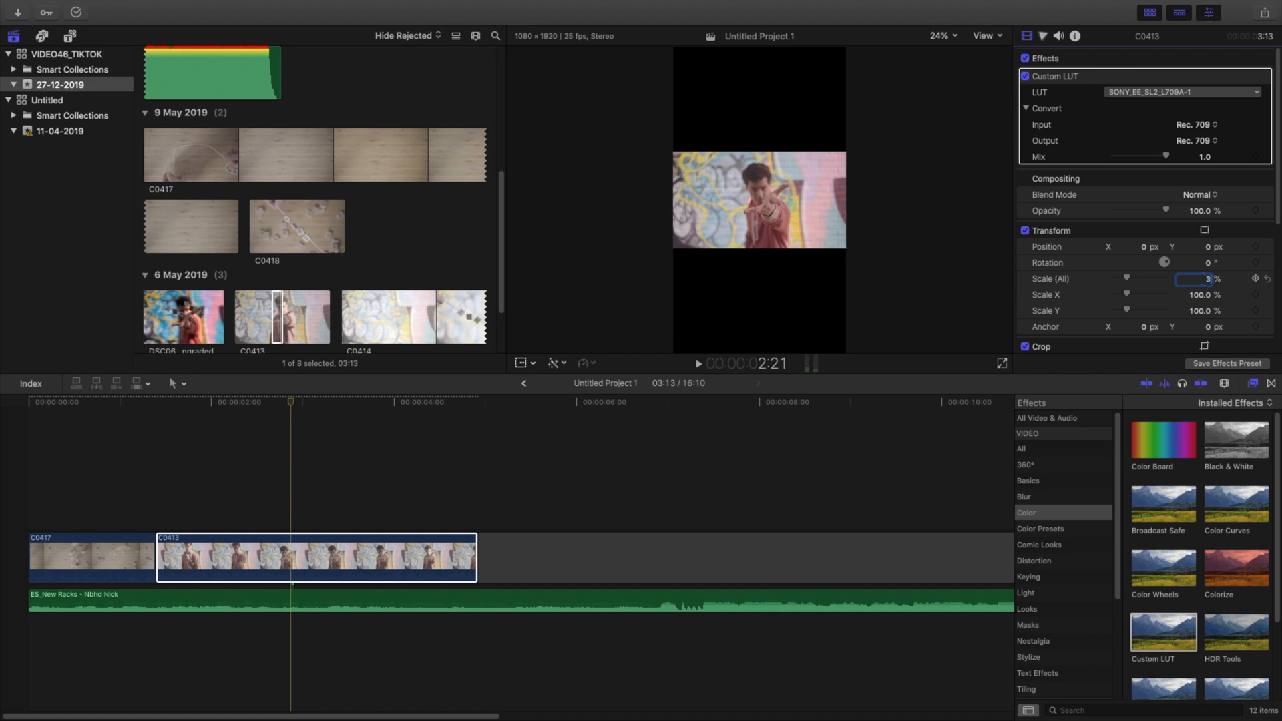
{"action": "type", "text": "323"}
{"action": "key", "text": "Return"}
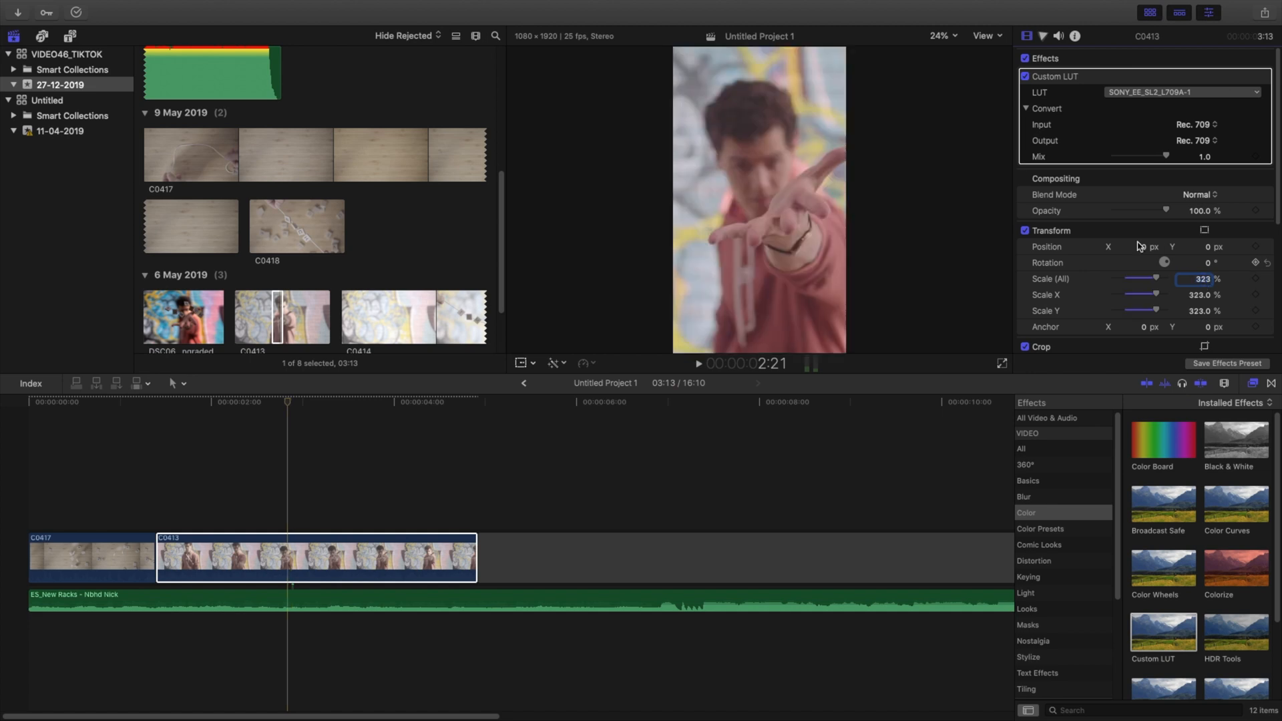
{"action": "left_click_drag", "start_coordinate": [1144, 248], "coordinate": [1128, 248]}
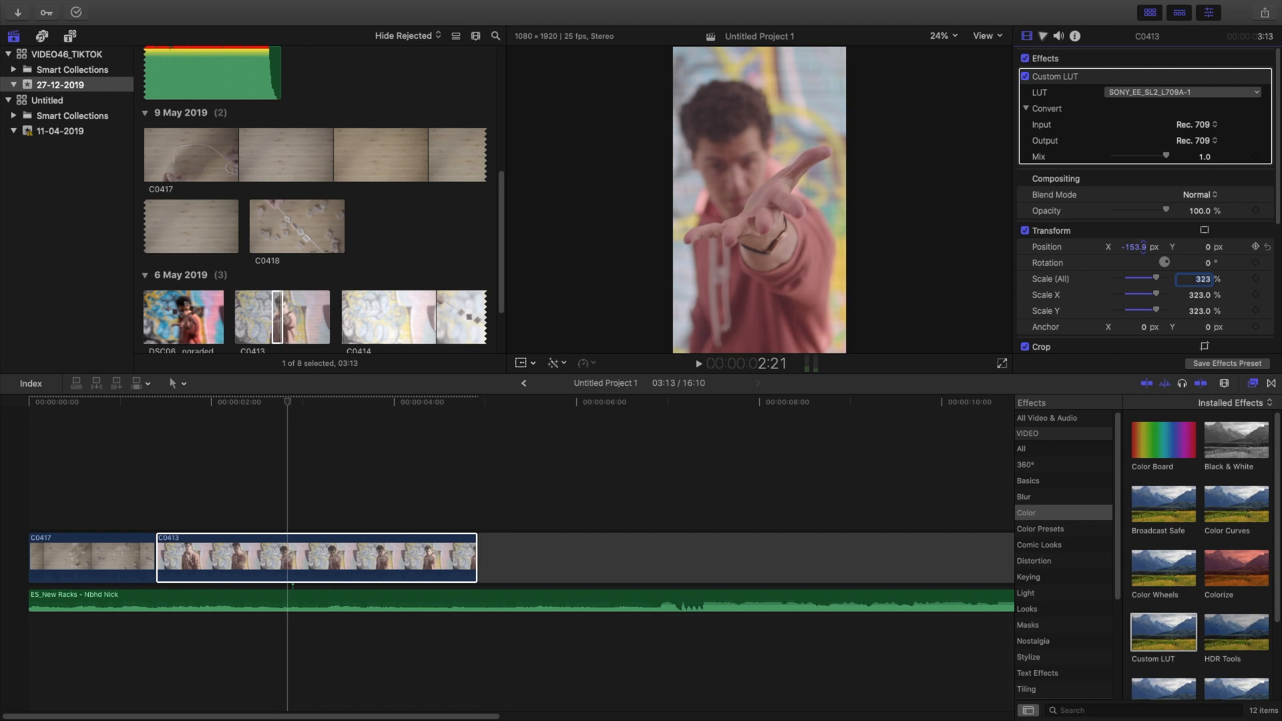
{"action": "left_click", "coordinate": [168, 543]}
{"action": "key", "text": "space"}
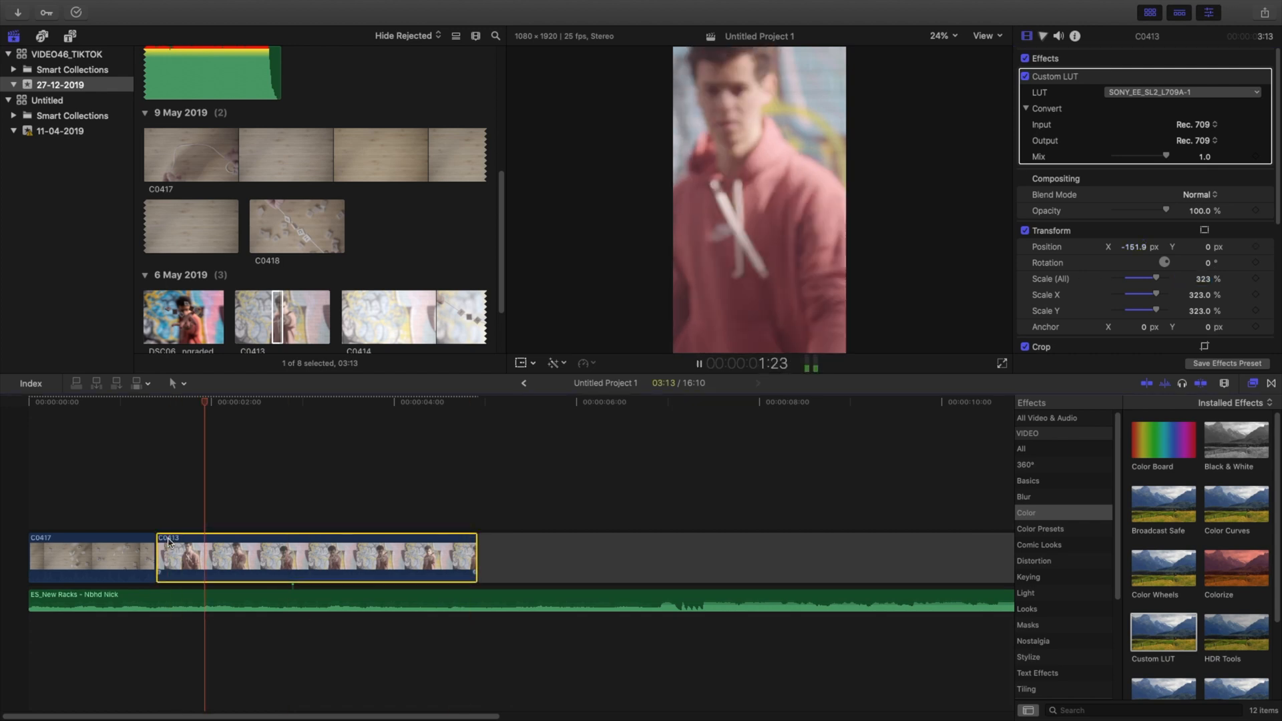
{"action": "key", "text": "space"}
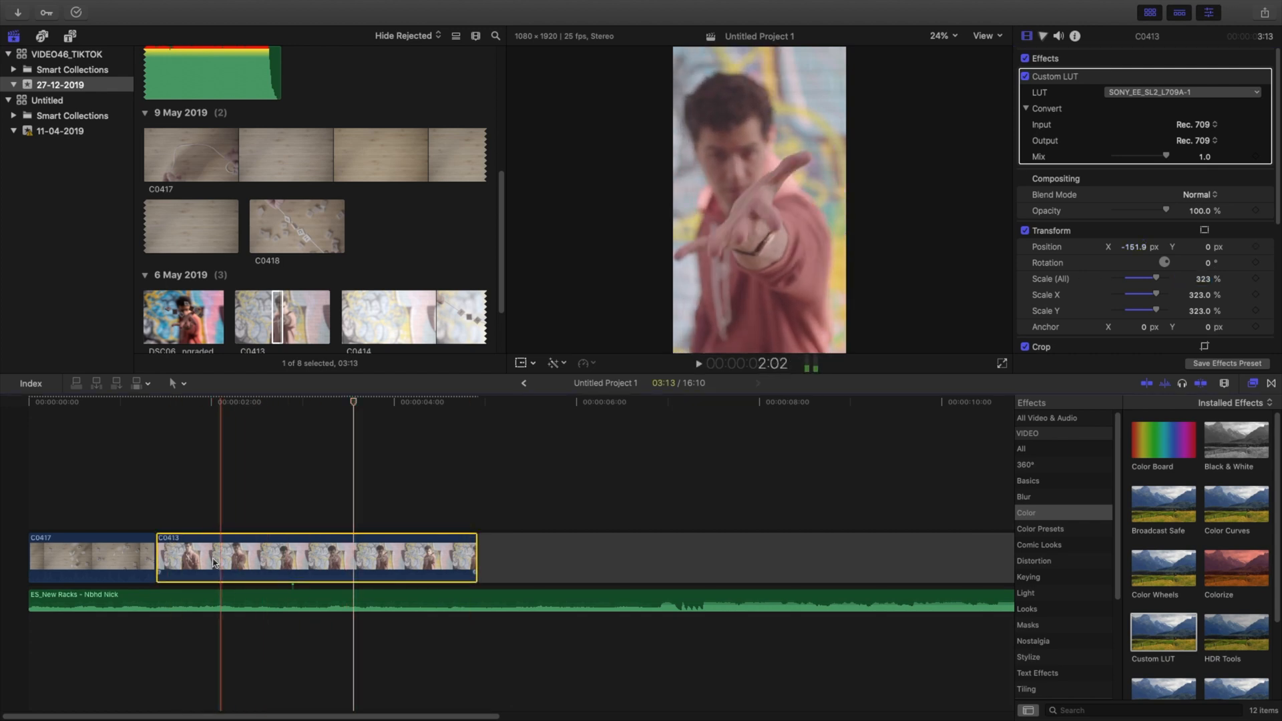
Step: Cut the first 18 frames off clip C0413, leaving 2:20, and move the music back to the start of the timeline
{"action": "key", "text": "super+b"}
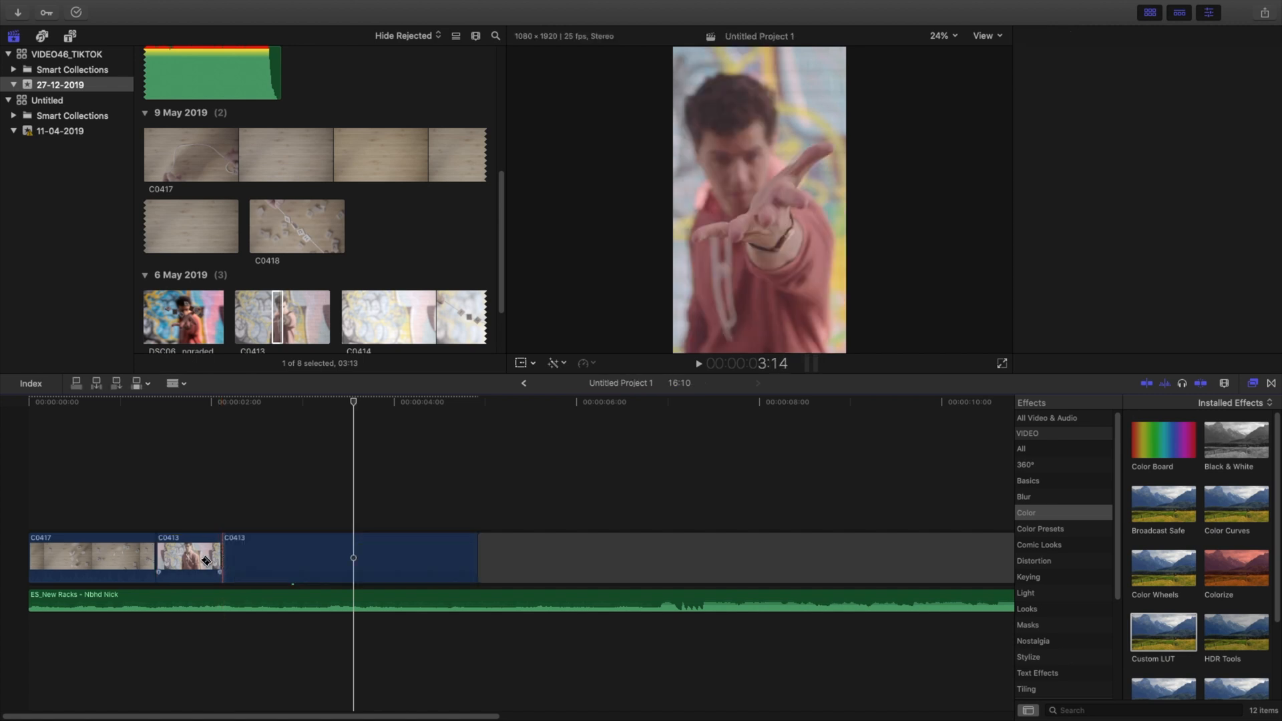
{"action": "left_click", "coordinate": [202, 560]}
{"action": "key", "text": "Delete"}
{"action": "left_click_drag", "start_coordinate": [142, 603], "coordinate": [268, 602]}
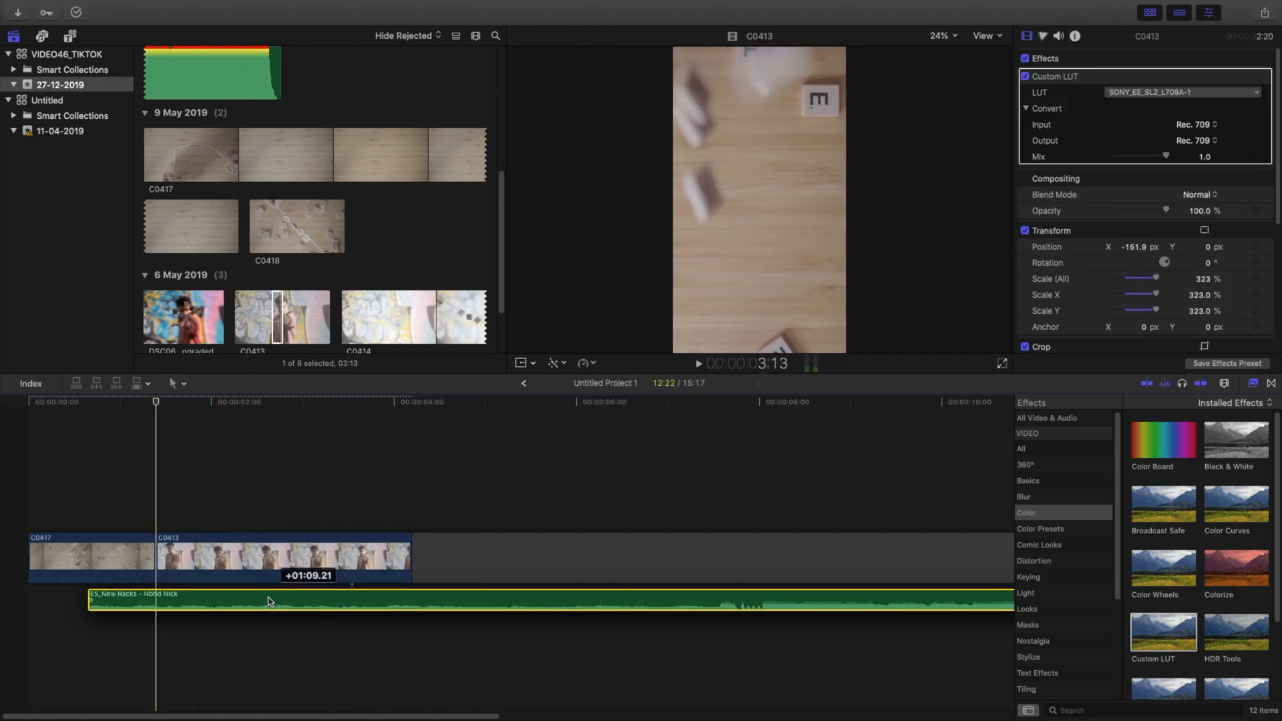
{"action": "left_click_drag", "start_coordinate": [120, 603], "coordinate": [59, 603]}
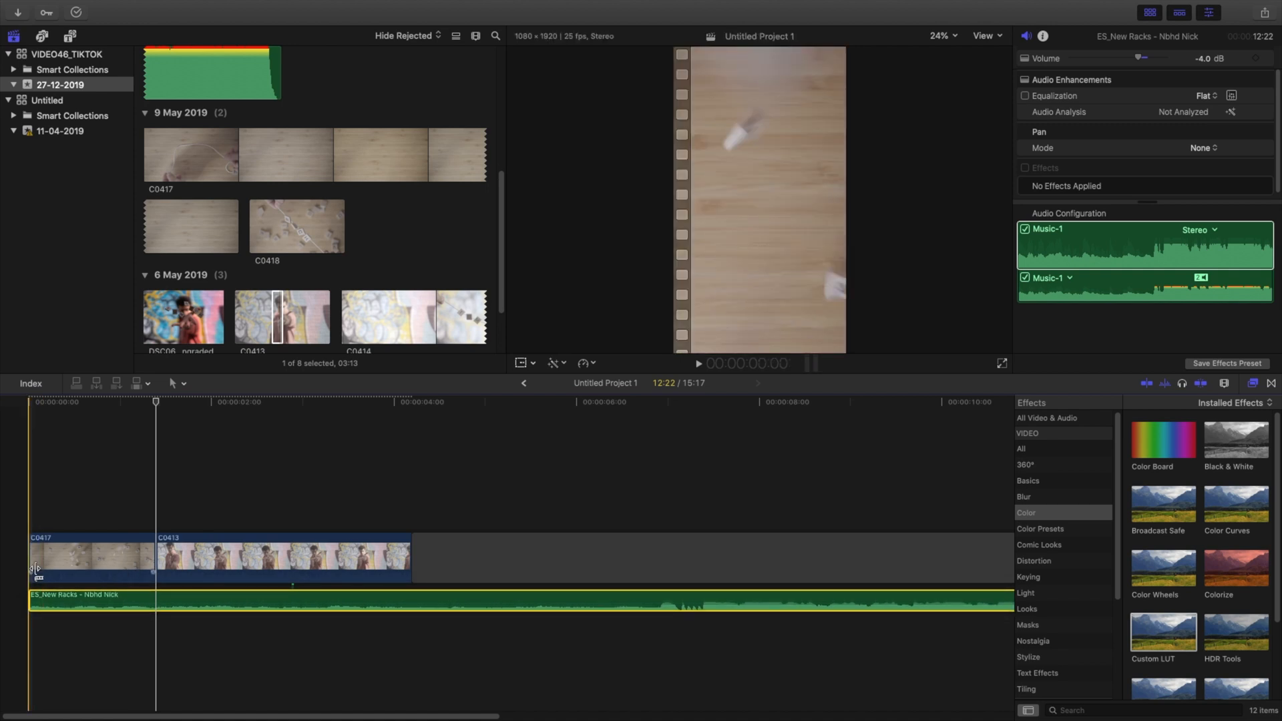
Step: Play the edit, cut off the end of clip C0413 so it stops at 2:20, and play the result
{"action": "key", "text": "space"}
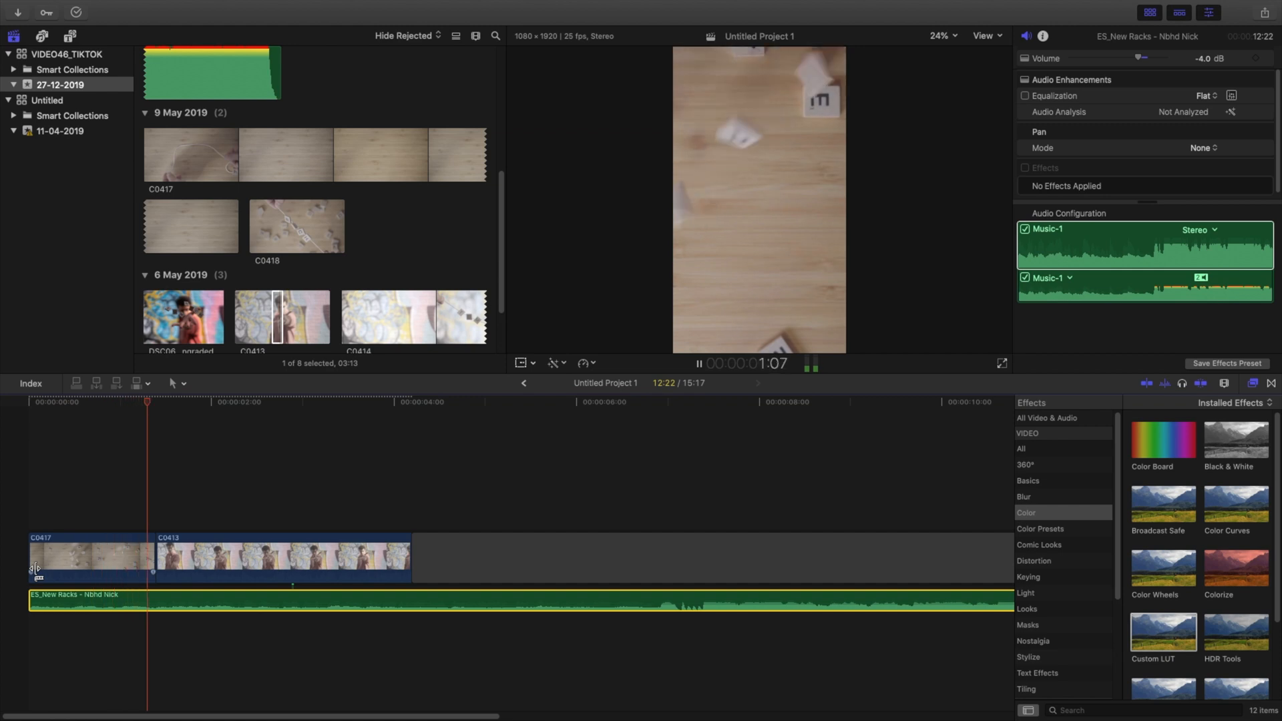
{"action": "key", "text": "space"}
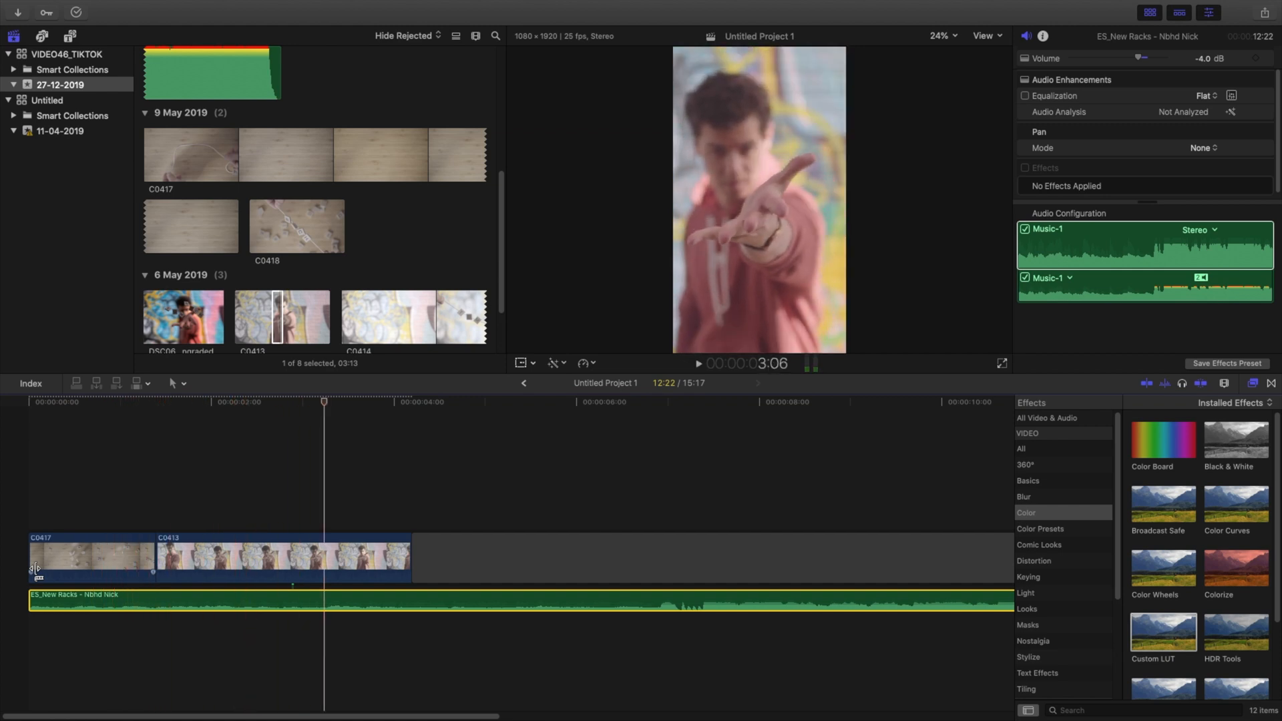
{"action": "key", "text": "b"}
{"action": "left_click", "coordinate": [324, 561]}
{"action": "key", "text": "a"}
{"action": "left_click", "coordinate": [368, 566]}
{"action": "key", "text": "Delete"}
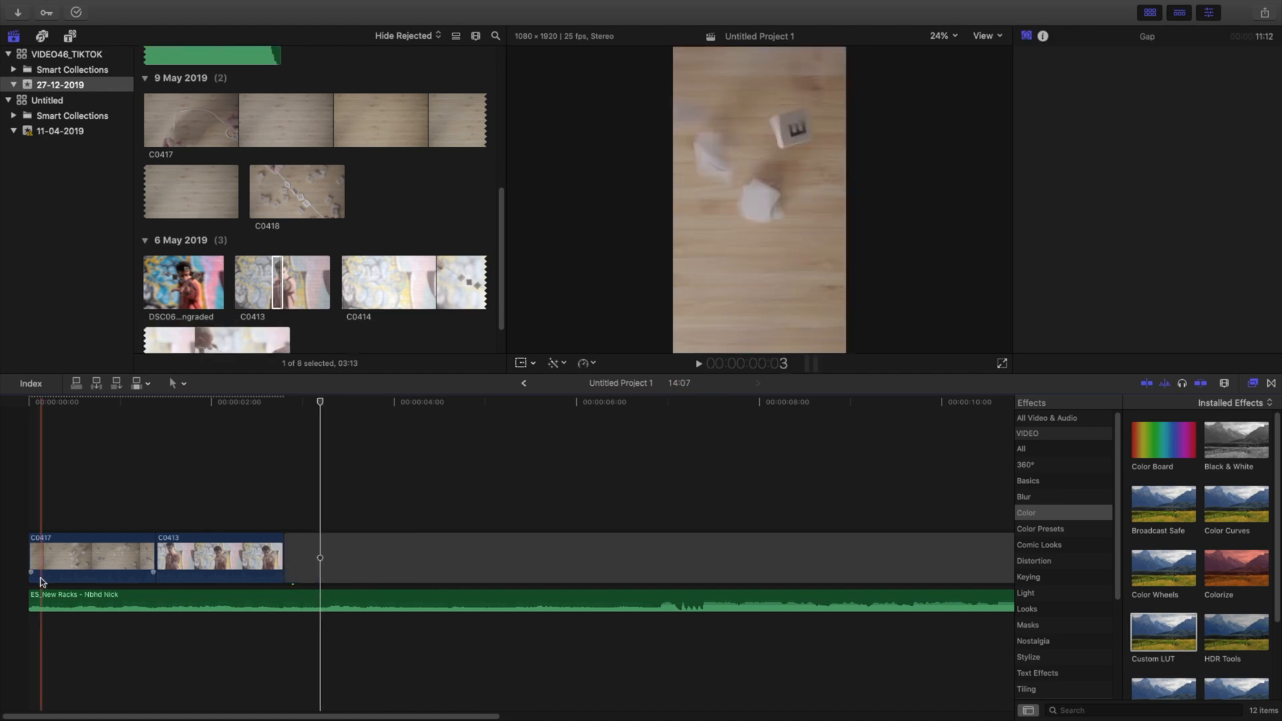
{"action": "key", "text": "space"}
{"action": "left_click", "coordinate": [33, 574]}
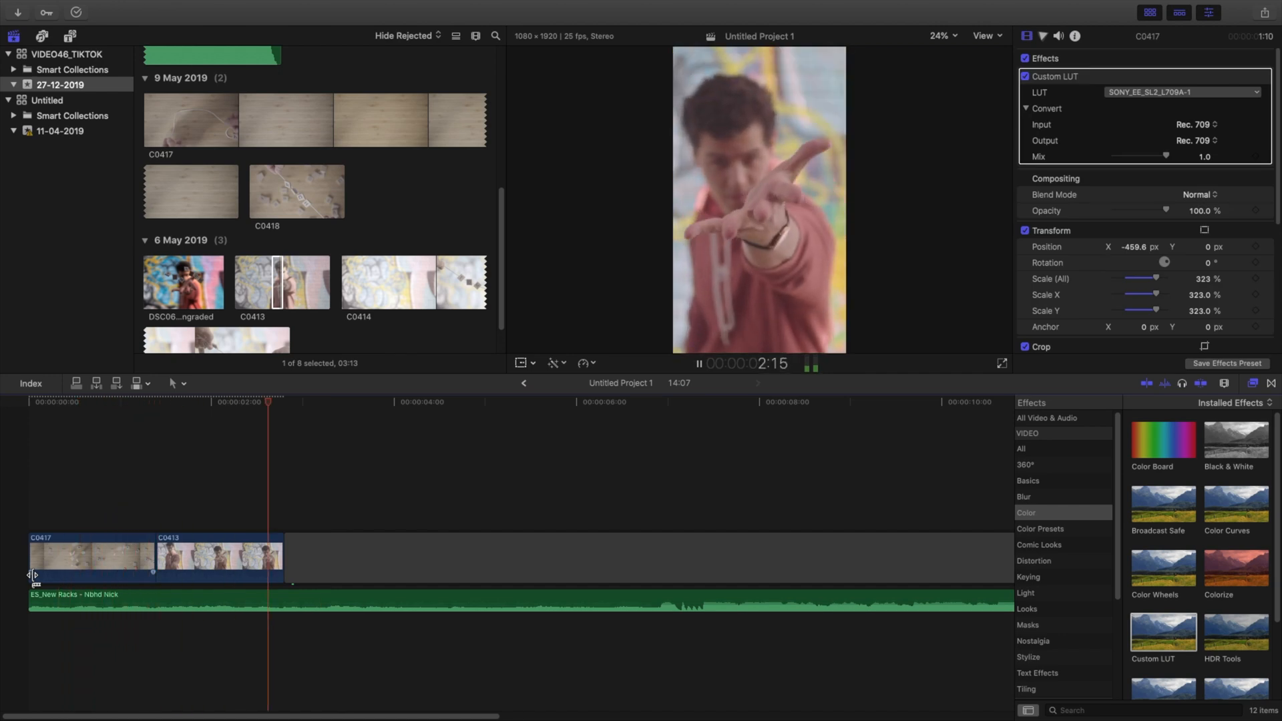
{"action": "key", "text": "space"}
Step: Connect a 4:10 section of clip C0414 above the gap after C0413 and paste the Custom LUT effect onto it
{"action": "scroll", "coordinate": [374, 258], "scroll_direction": "down", "scroll_amount": 1}
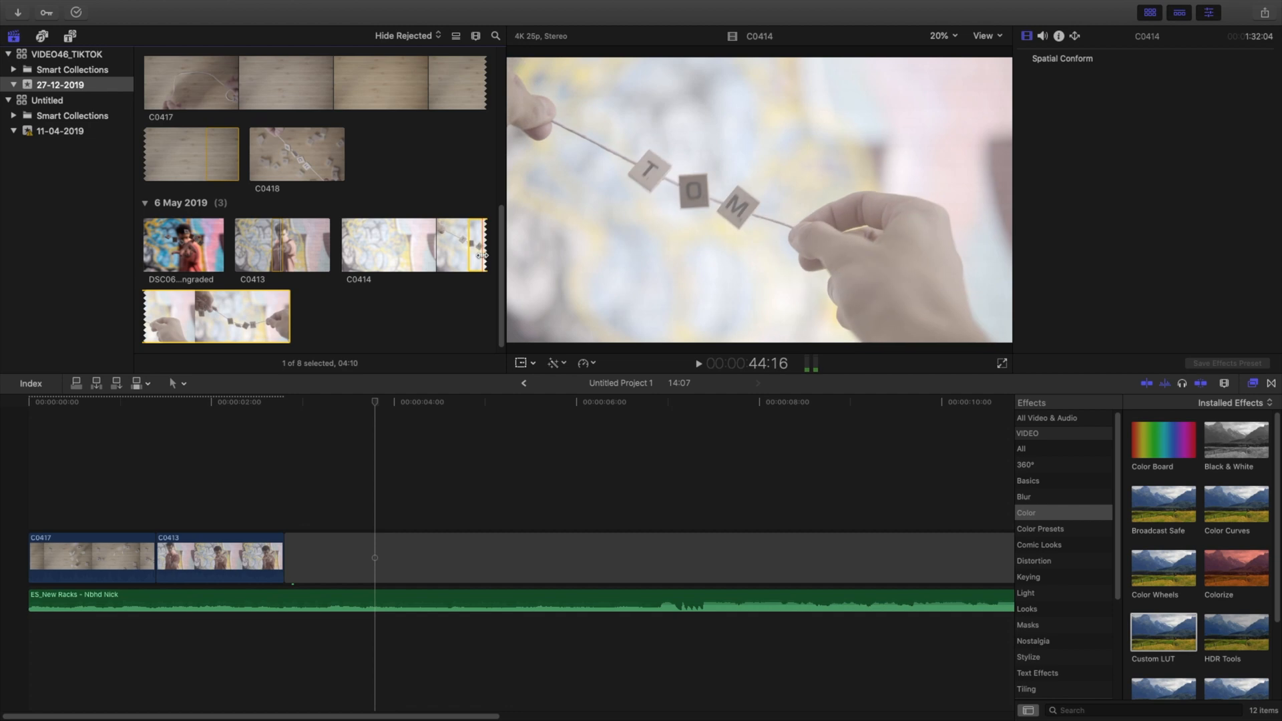
{"action": "left_click_drag", "start_coordinate": [468, 252], "coordinate": [320, 491]}
{"action": "key", "text": "shift+super+v"}
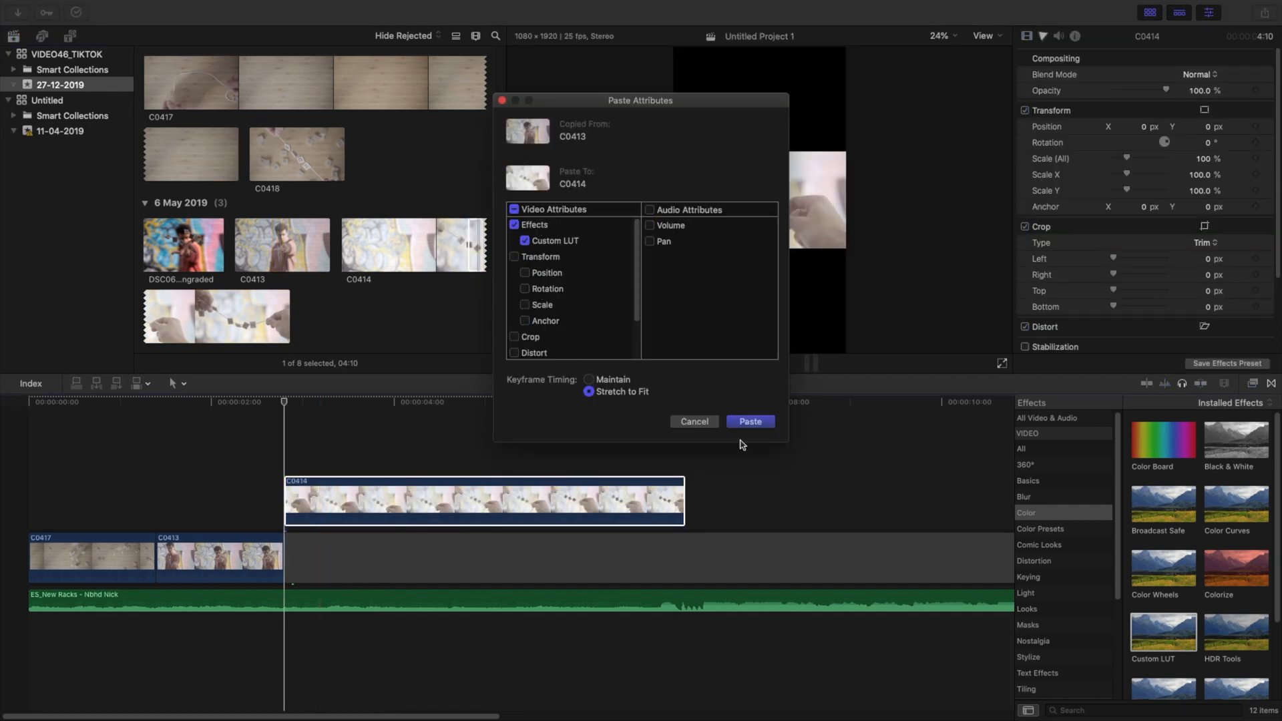
{"action": "left_click", "coordinate": [751, 421]}
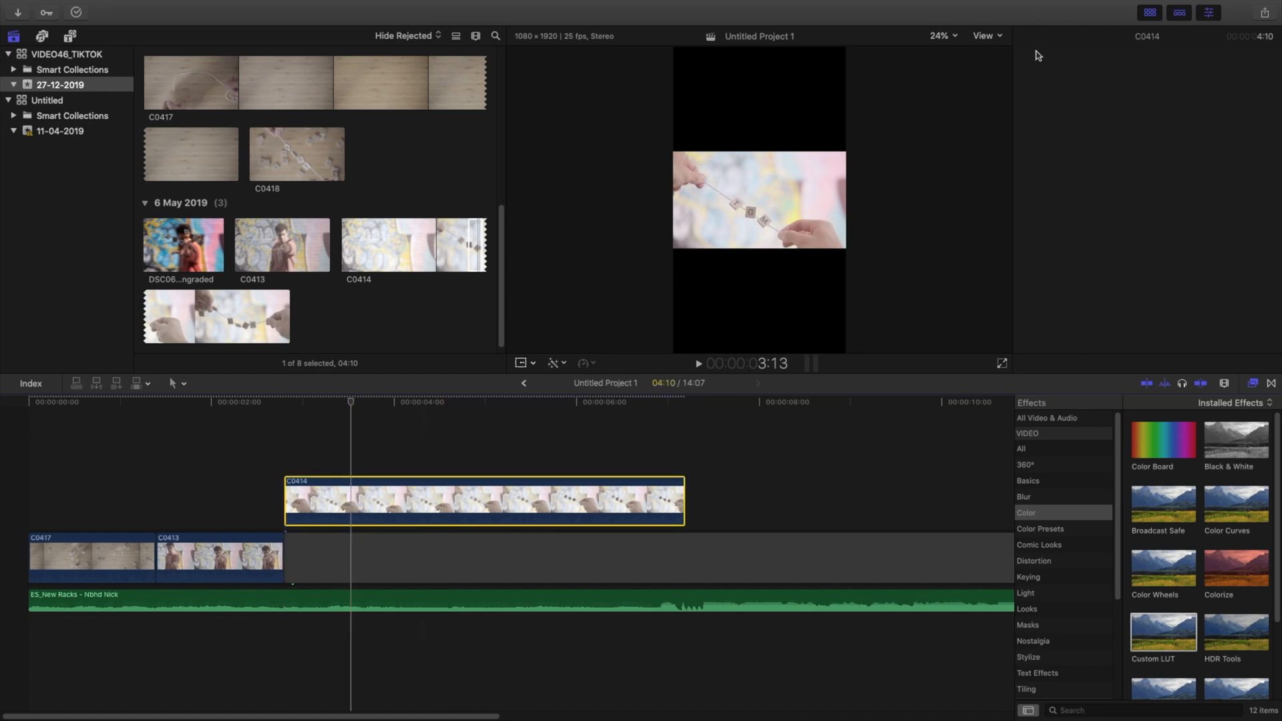
Step: Add a Color Wheels correction to clip C0414 and slightly lower the brightness of its highlights and shadows
{"action": "left_click", "coordinate": [1044, 36]}
{"action": "left_click", "coordinate": [1068, 58]}
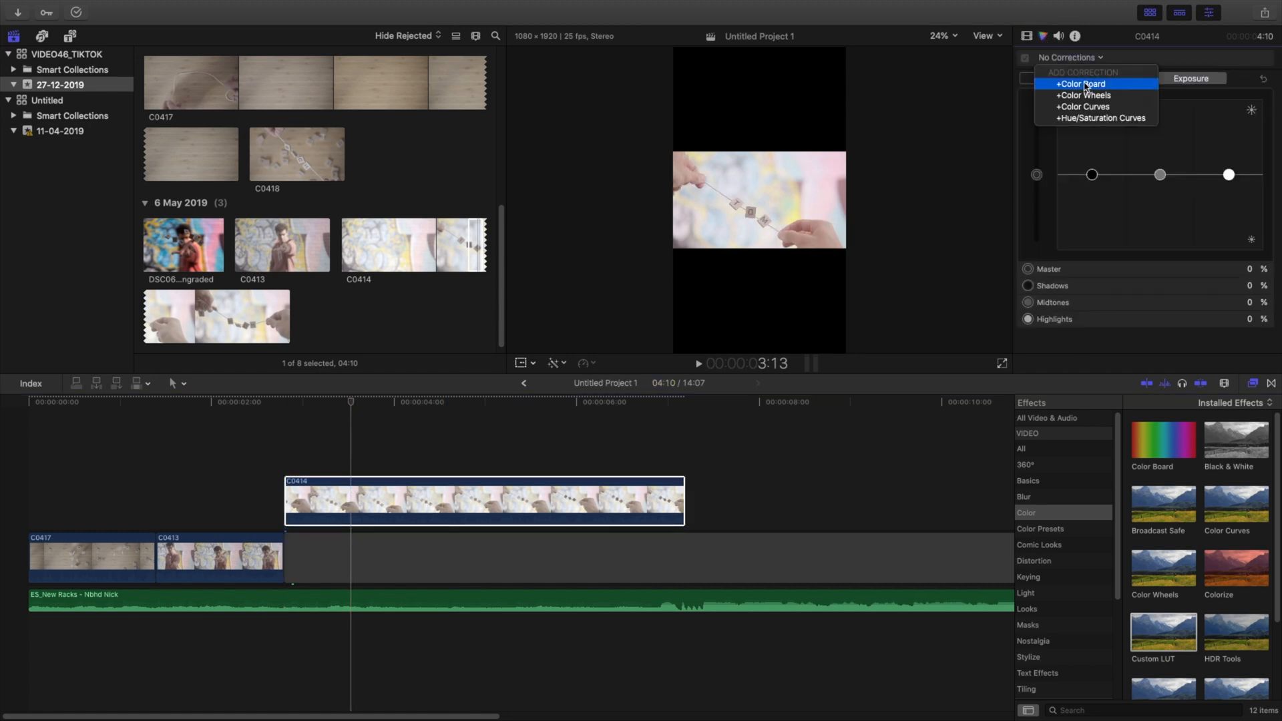
{"action": "left_click", "coordinate": [1115, 163]}
{"action": "mouse_move", "coordinate": [1262, 247]}
{"action": "left_mouse_down"}
{"action": "mouse_move", "coordinate": [1259, 259]}
{"action": "mouse_move", "coordinate": [1260, 246]}
{"action": "left_mouse_up"}
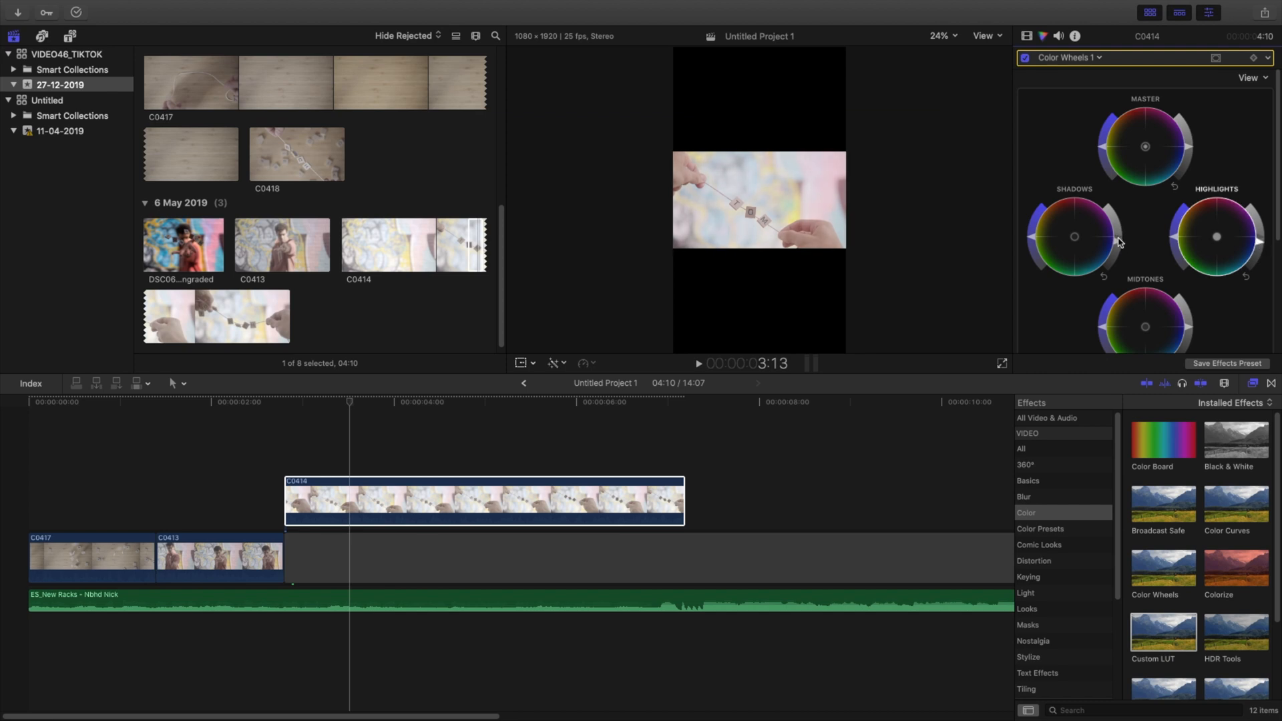
{"action": "left_click_drag", "start_coordinate": [1116, 239], "coordinate": [1111, 259]}
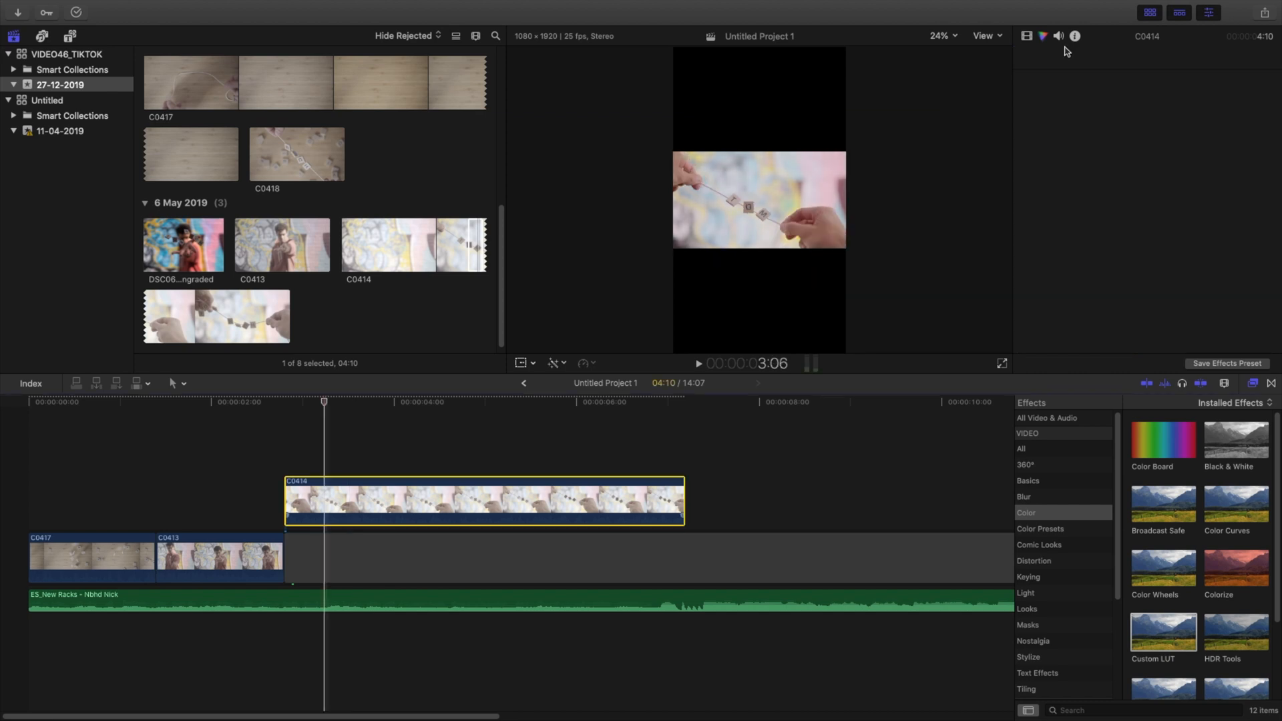
{"action": "left_click", "coordinate": [1043, 36]}
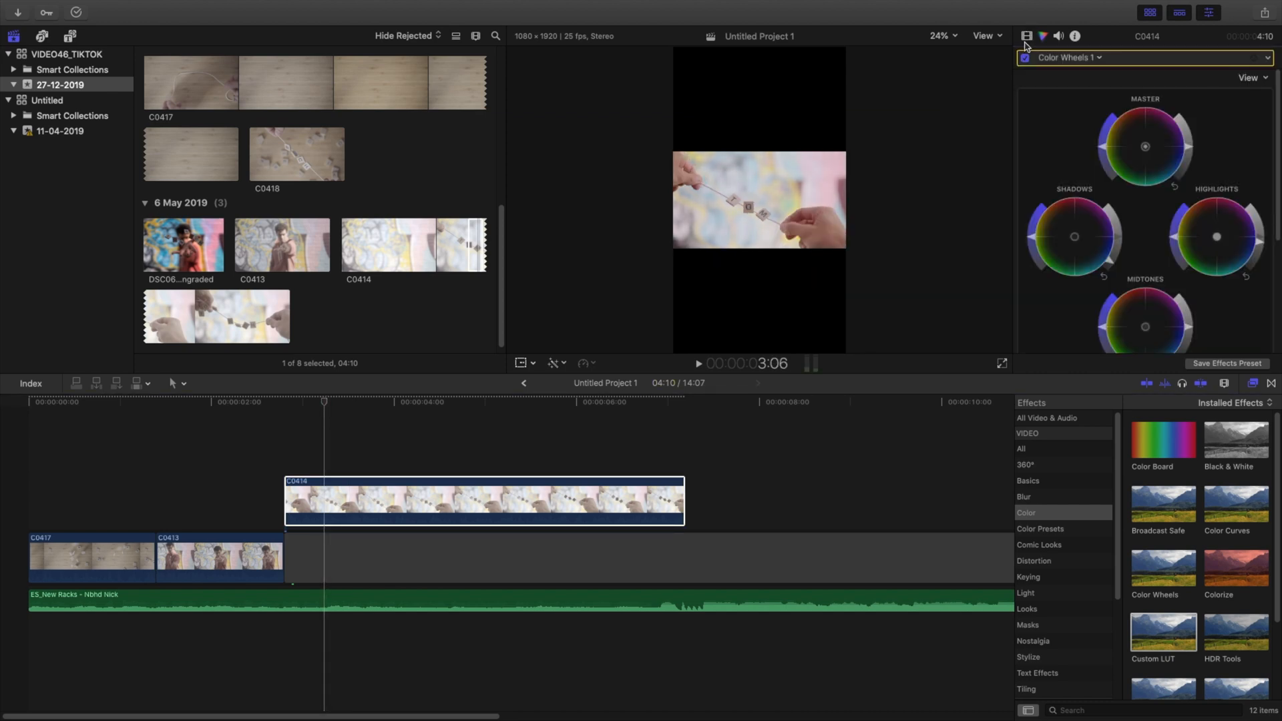
Step: Set clip C0414's scale to 323% and its X position to 199 px, then play the clip
{"action": "left_click", "coordinate": [1026, 36]}
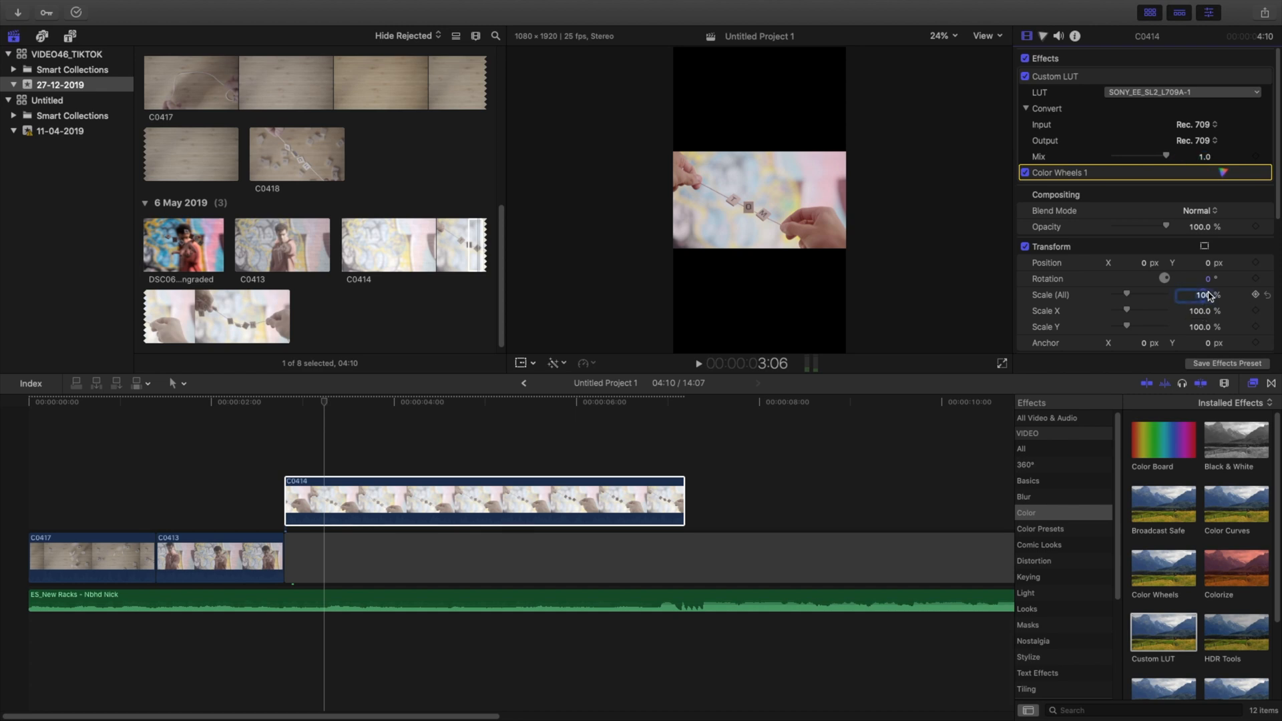
{"action": "key", "text": "Return"}
{"action": "left_click_drag", "start_coordinate": [1147, 267], "coordinate": [1146, 200]}
{"action": "key", "text": "space"}
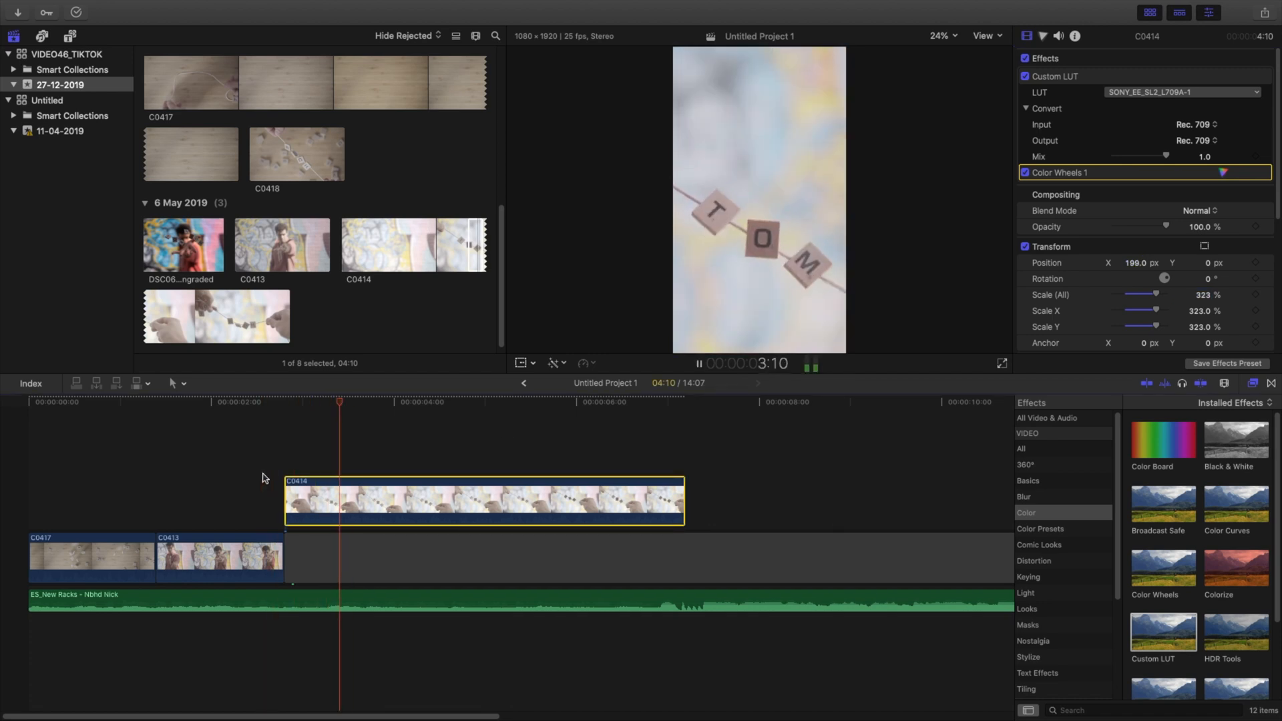
{"action": "key", "text": "space"}
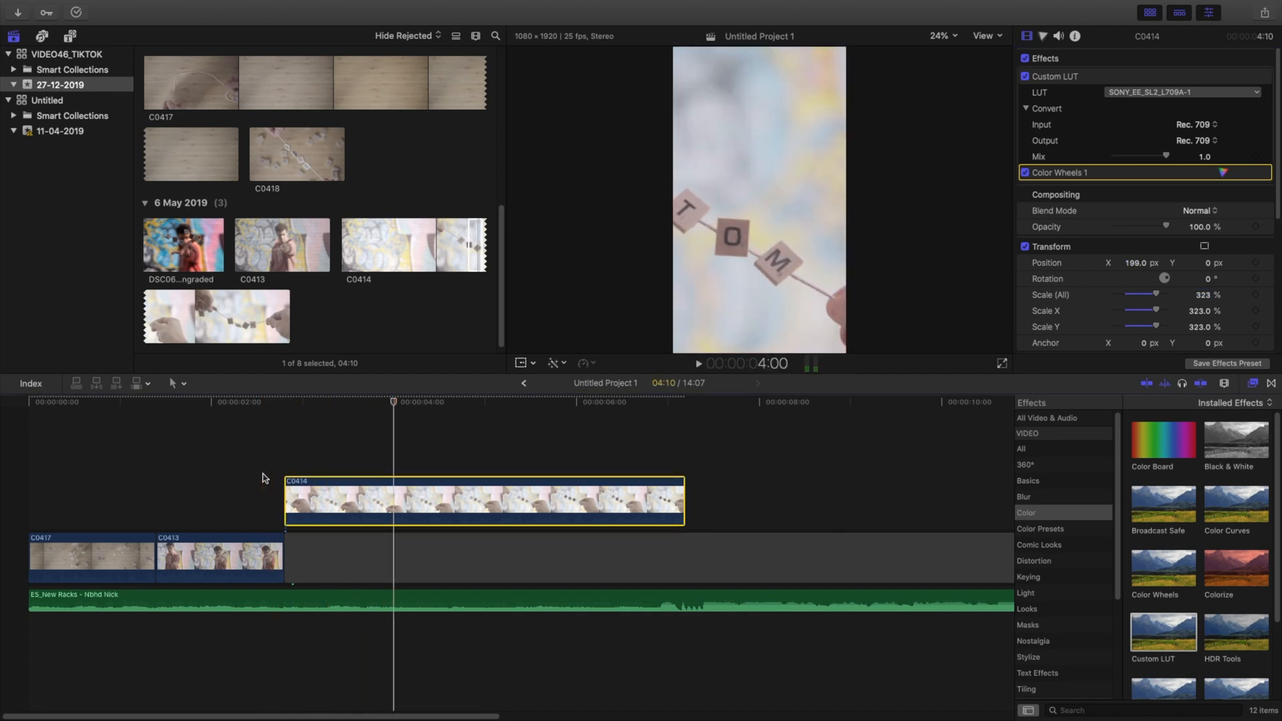
Step: Scale clip C0414 to 162%, position it at X 139.7 px and Y 502.6 px, and shorten it to 2:15
{"action": "left_click", "coordinate": [370, 501]}
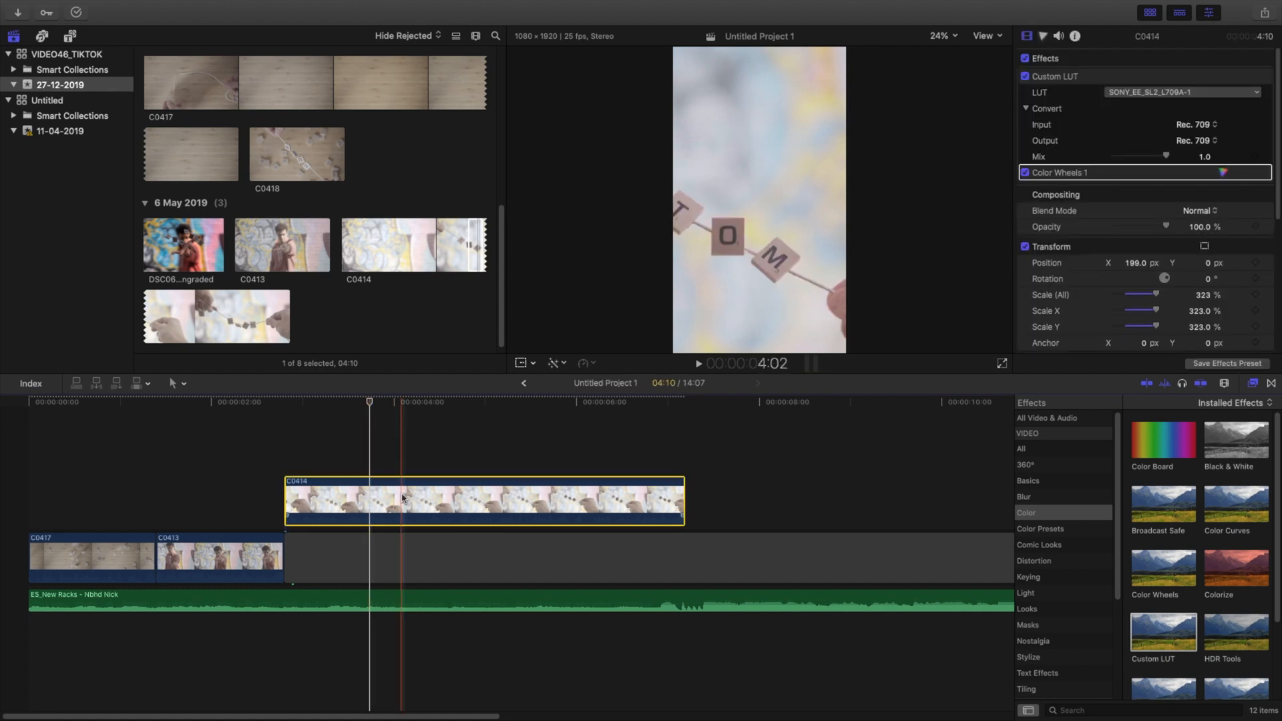
{"action": "left_click_drag", "start_coordinate": [1140, 264], "coordinate": [1203, 294]}
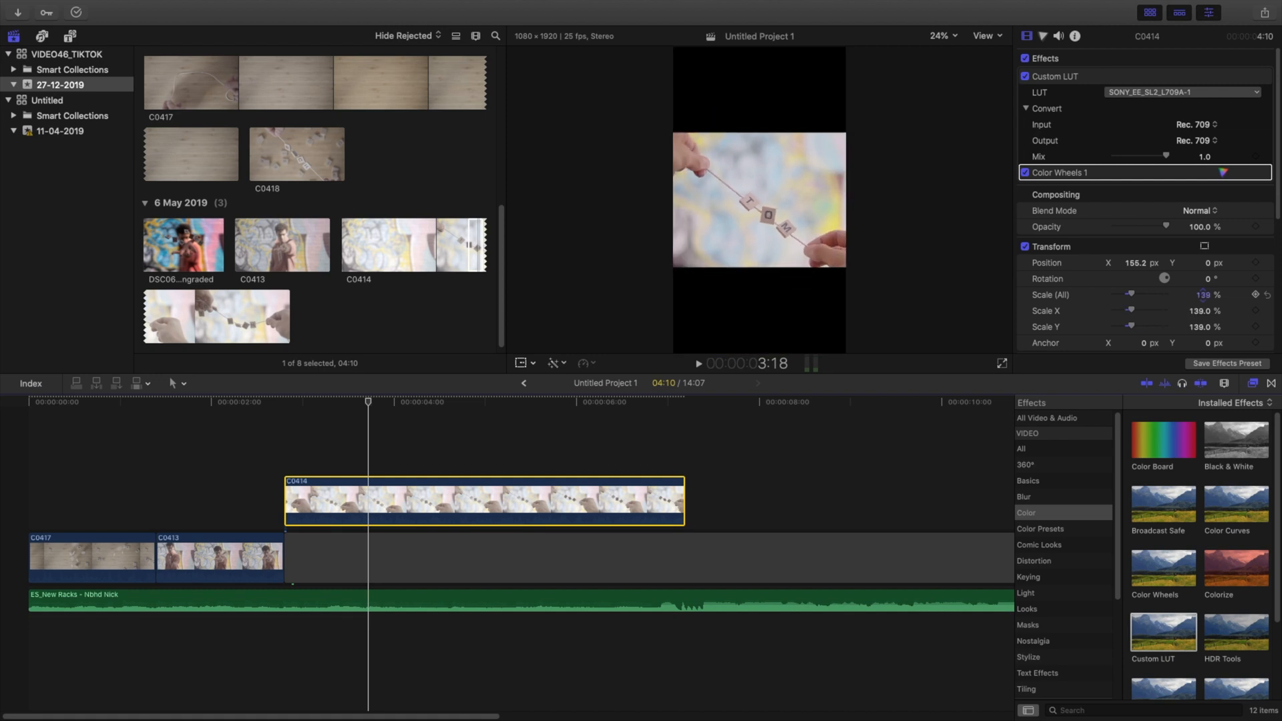
{"action": "left_click", "coordinate": [1203, 295]}
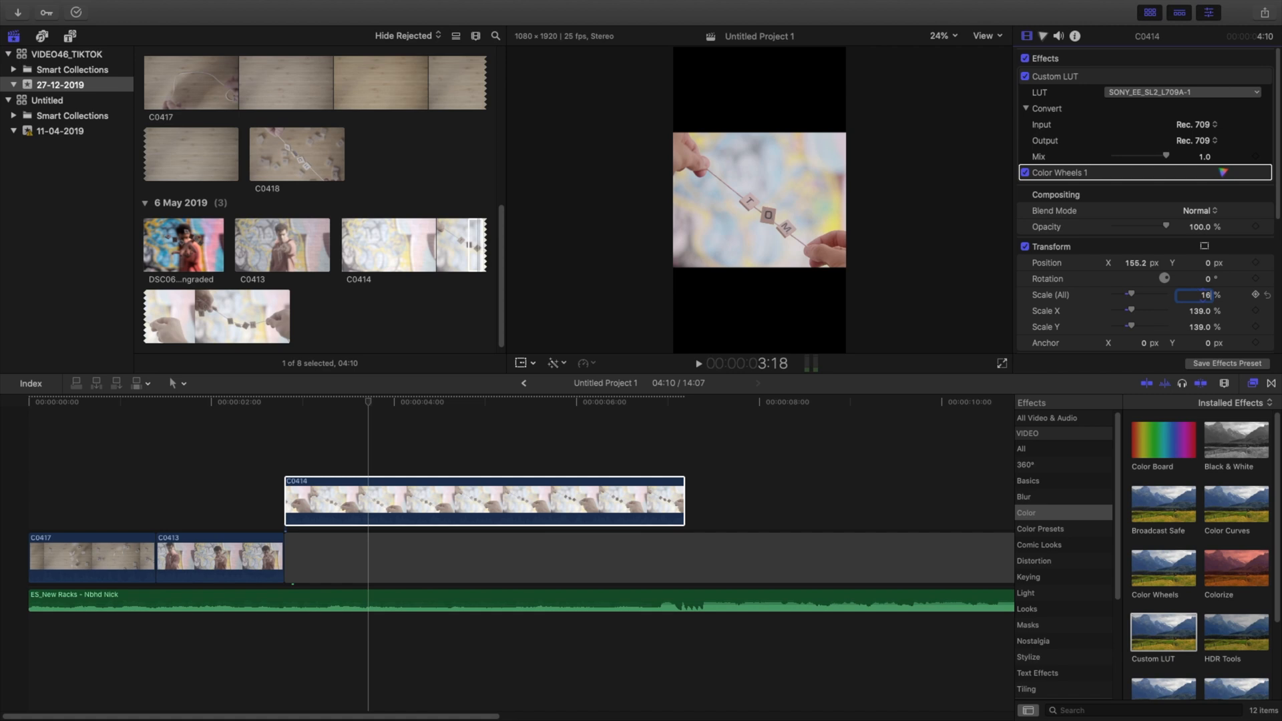
{"action": "key", "text": "Return"}
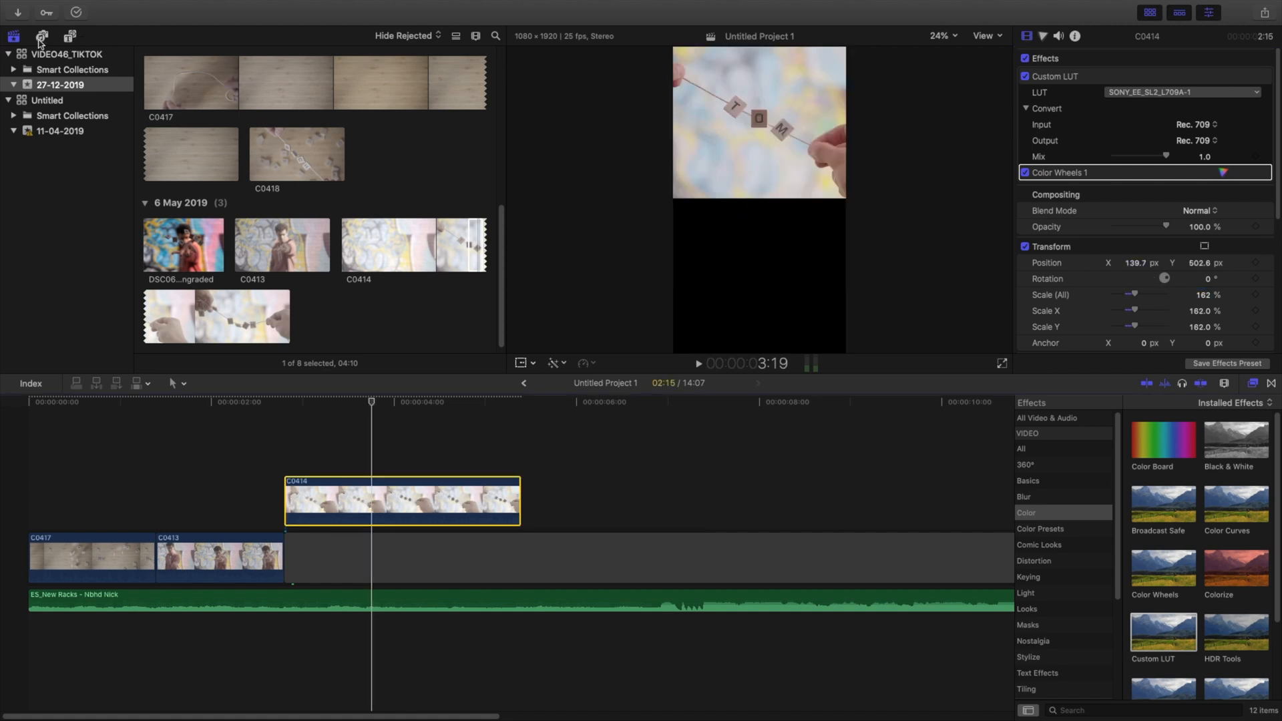
Step: Replace the gap after clip C0413 with the black Custom solid generator
{"action": "left_click", "coordinate": [70, 37]}
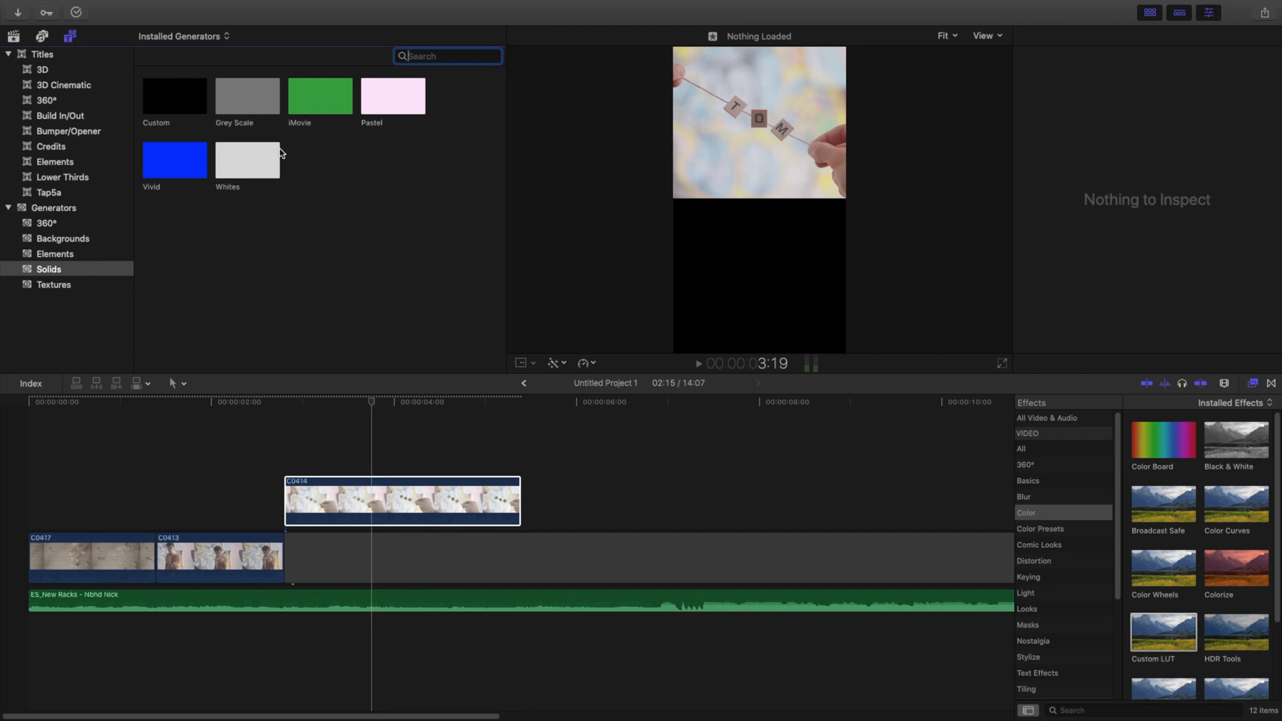
{"action": "left_click_drag", "start_coordinate": [197, 102], "coordinate": [300, 571]}
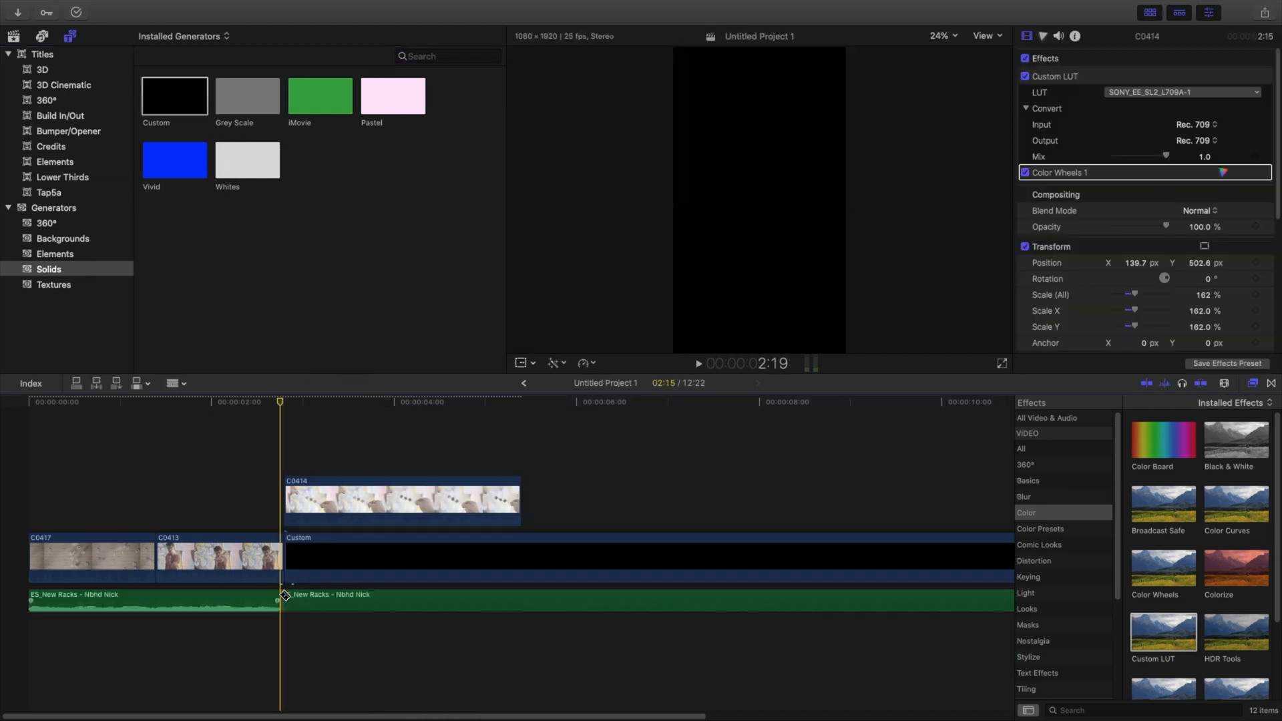
Step: Remove the first 2:19 of the music, move the remainder to the start of the timeline, and play the edit
{"action": "left_click", "coordinate": [229, 605]}
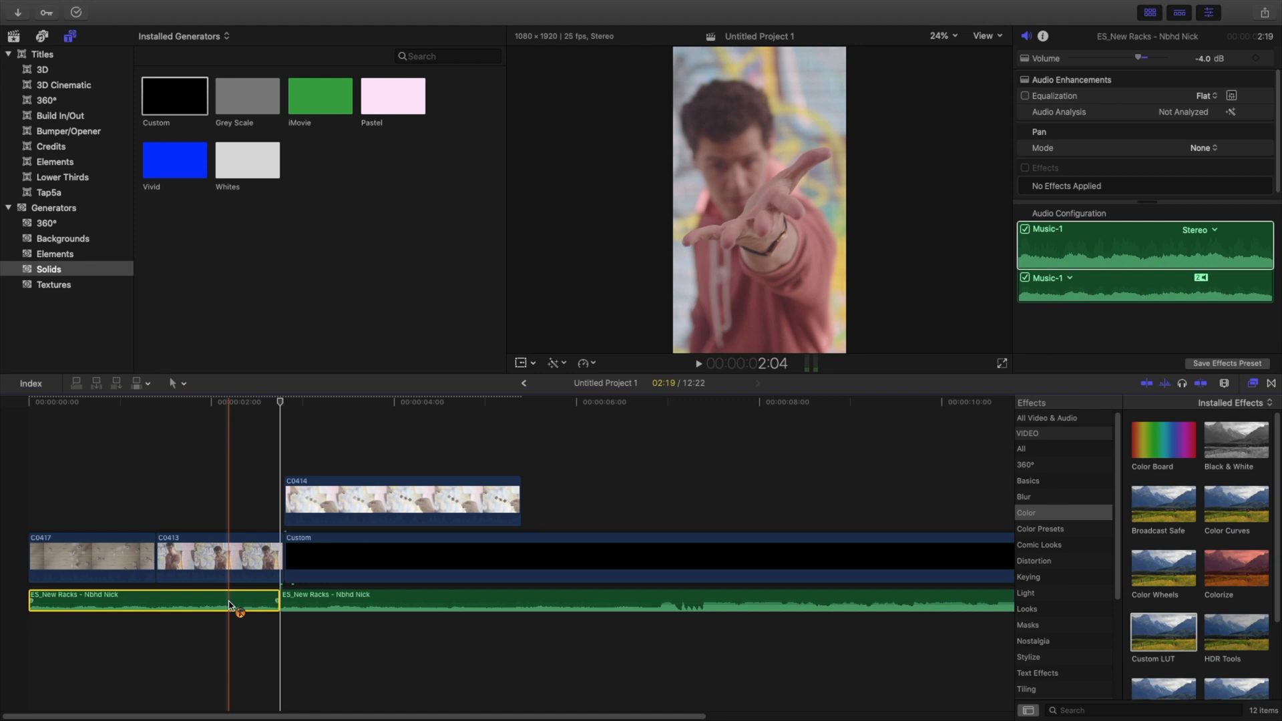
{"action": "key", "text": "Delete"}
{"action": "left_click_drag", "start_coordinate": [327, 604], "coordinate": [74, 608]}
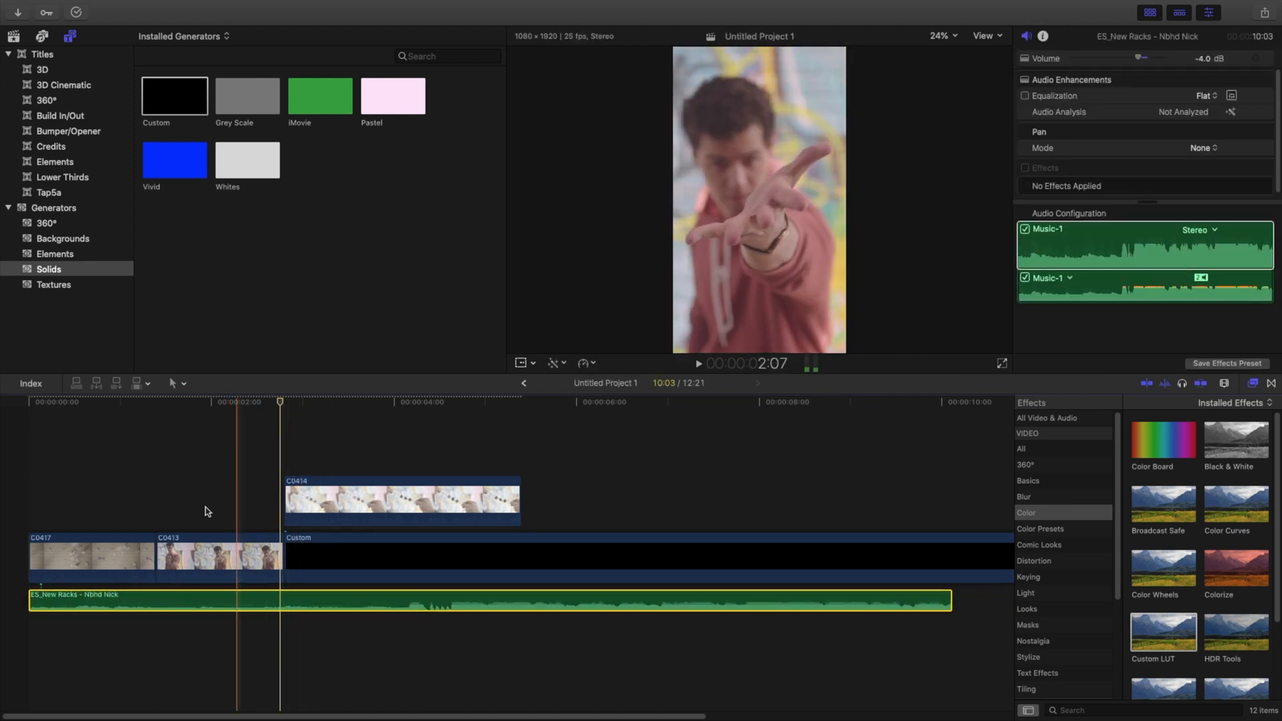
{"action": "key", "text": "space"}
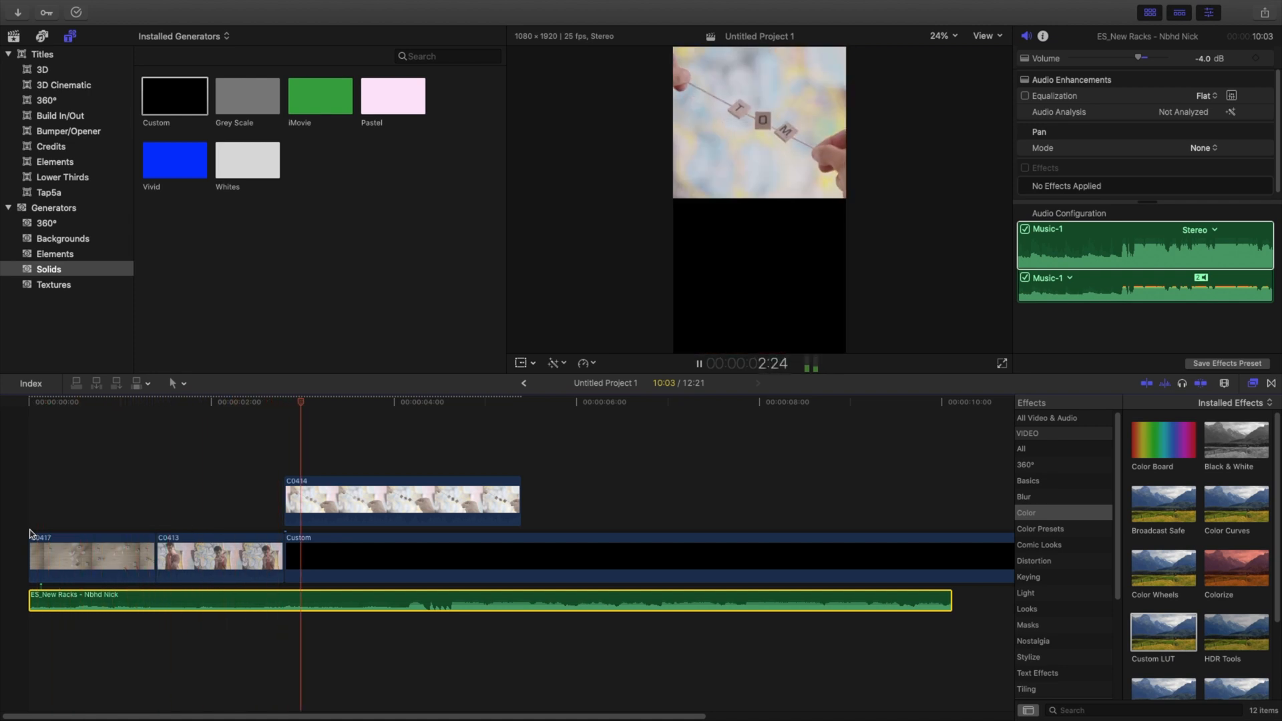
{"action": "key", "text": "space"}
Step: Change the color of the Custom solid after clip C0413 to white
{"action": "left_click", "coordinate": [390, 547]}
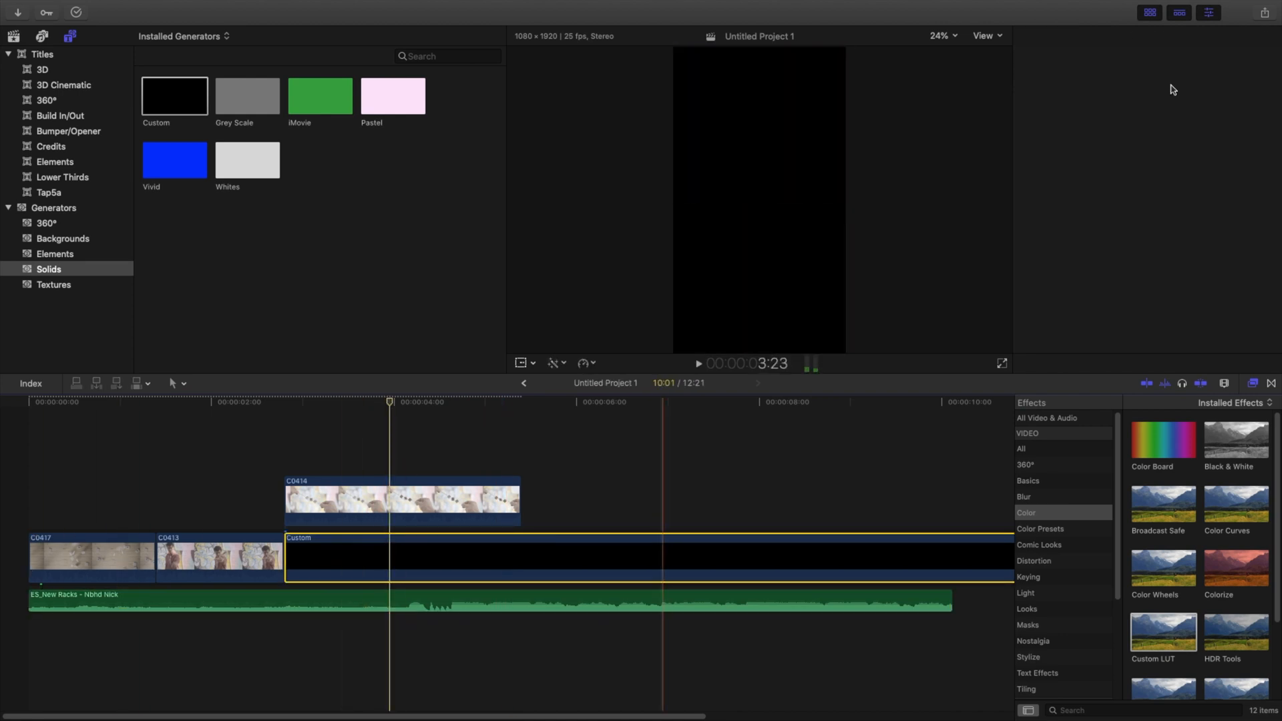
{"action": "left_click", "coordinate": [1027, 36]}
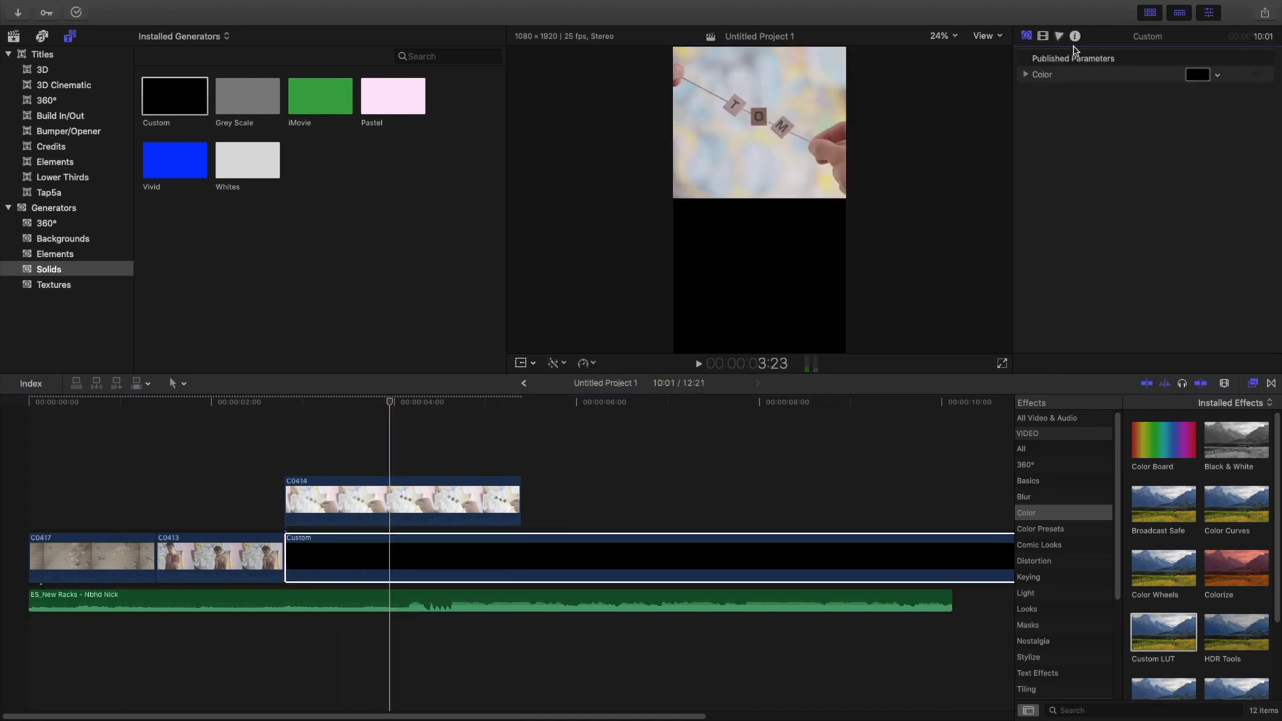
{"action": "left_click", "coordinate": [1196, 76]}
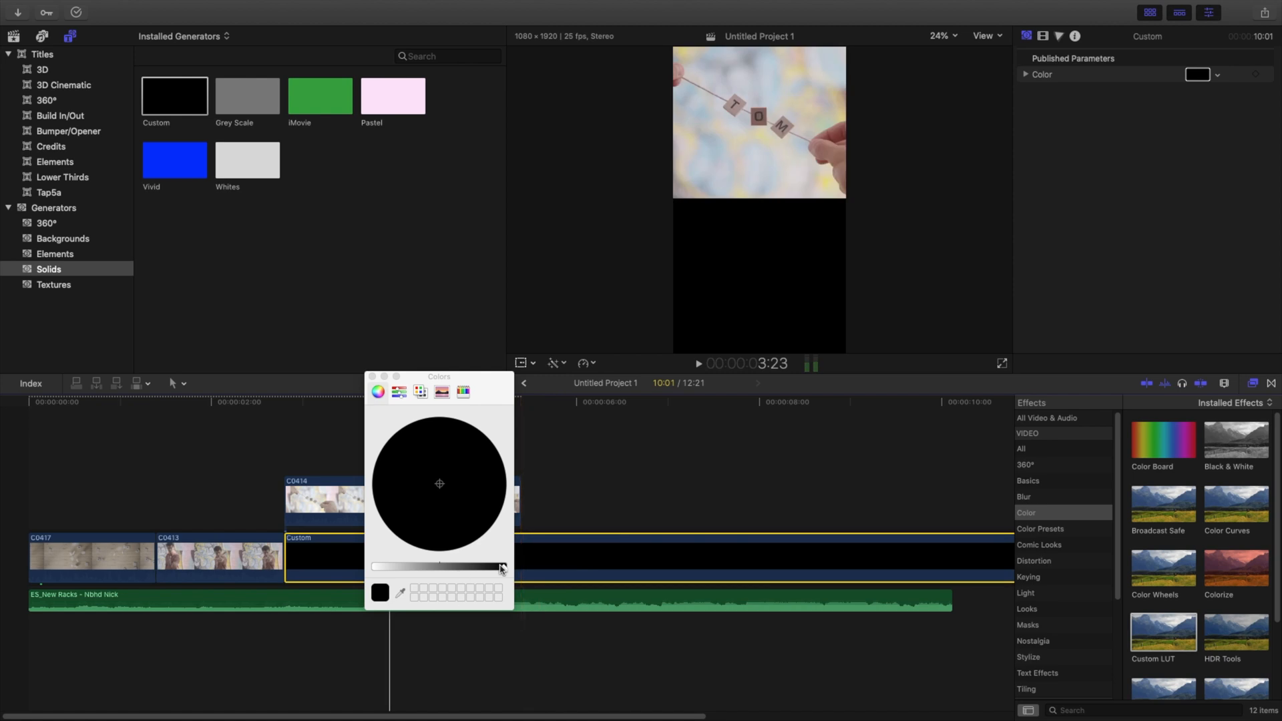
{"action": "left_click_drag", "start_coordinate": [503, 569], "coordinate": [375, 568]}
{"action": "left_click", "coordinate": [373, 379]}
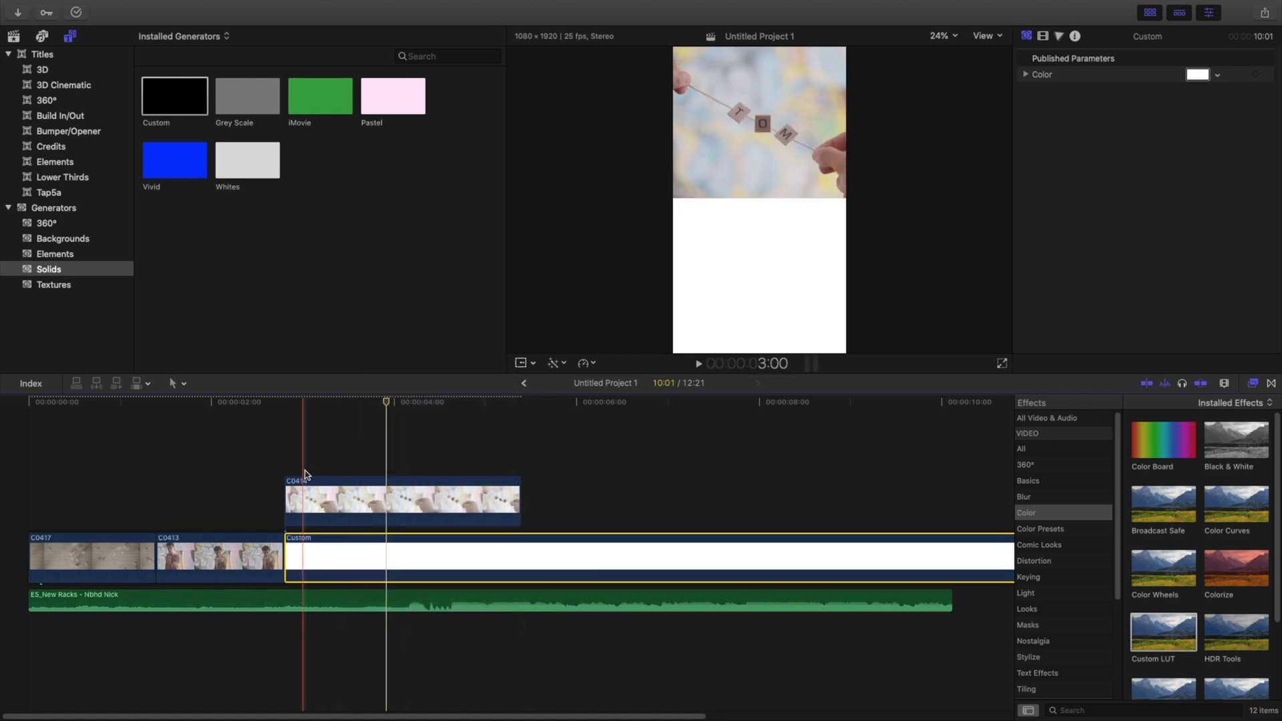
Step: Add a further section of C0414 from the browser as a connected clip right after the existing C0414 clip
{"action": "left_click", "coordinate": [325, 493]}
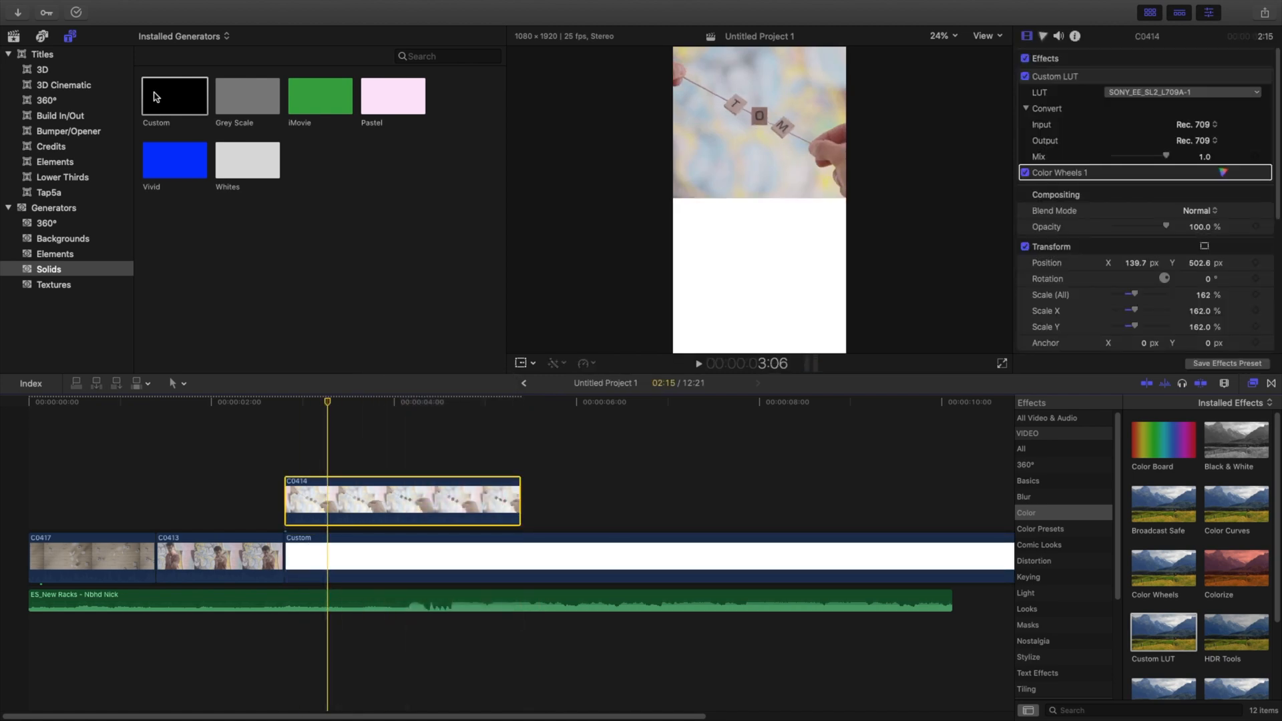
{"action": "left_click", "coordinate": [13, 36]}
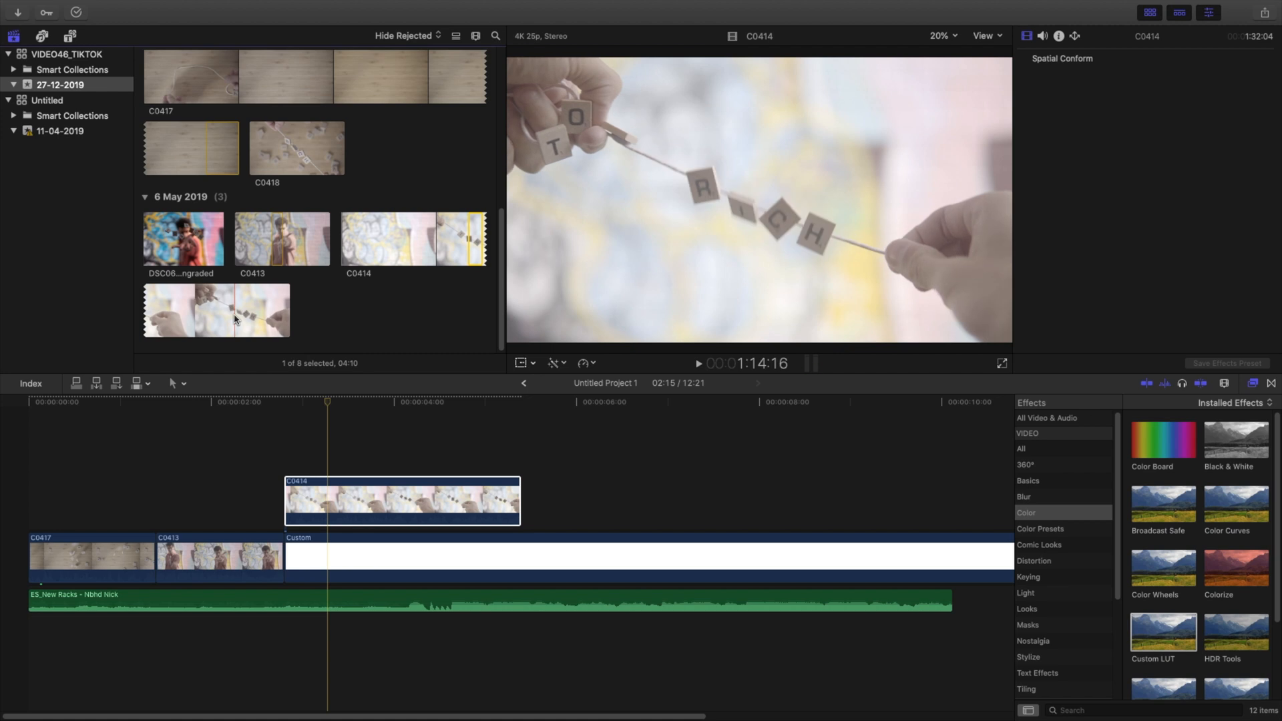
{"action": "left_click_drag", "start_coordinate": [233, 317], "coordinate": [601, 514]}
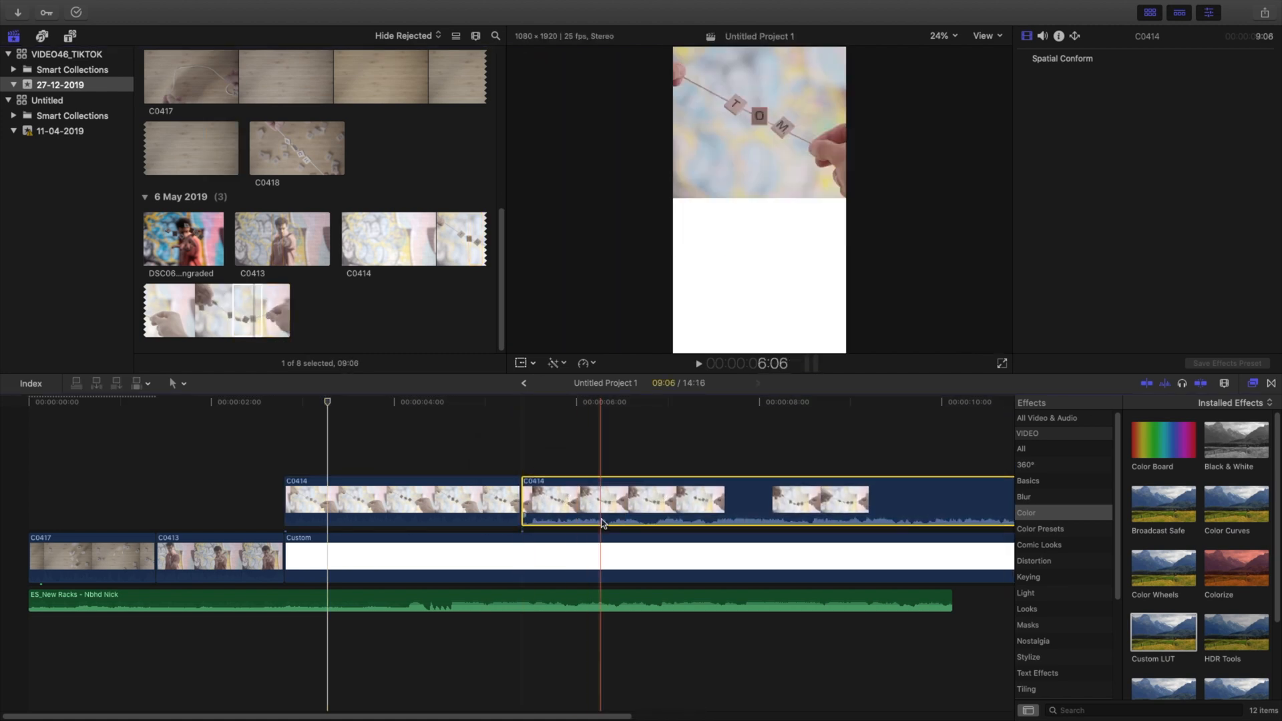
Step: Paste the first C0414 clip's Custom LUT, Color Wheels 1, position, scale and volume attributes onto the added C0414 clip
{"action": "left_click", "coordinate": [481, 495]}
{"action": "left_click", "coordinate": [584, 501]}
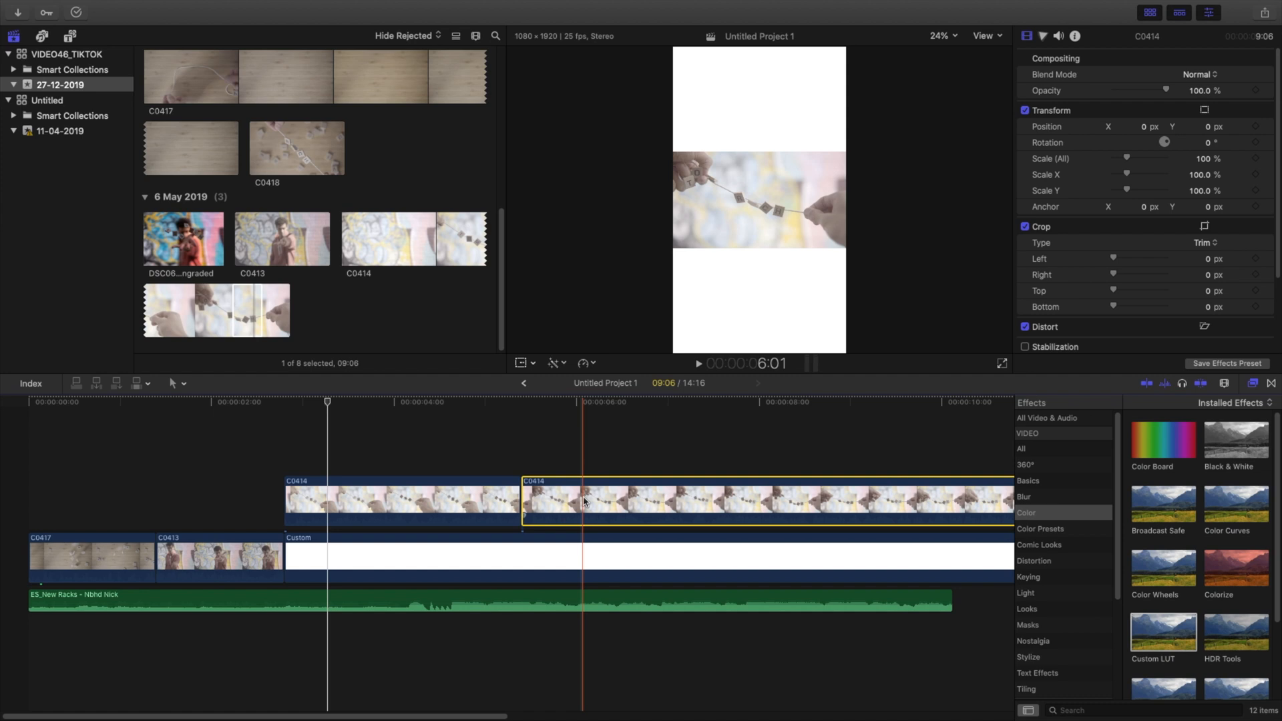
{"action": "key", "text": "super+shift+v"}
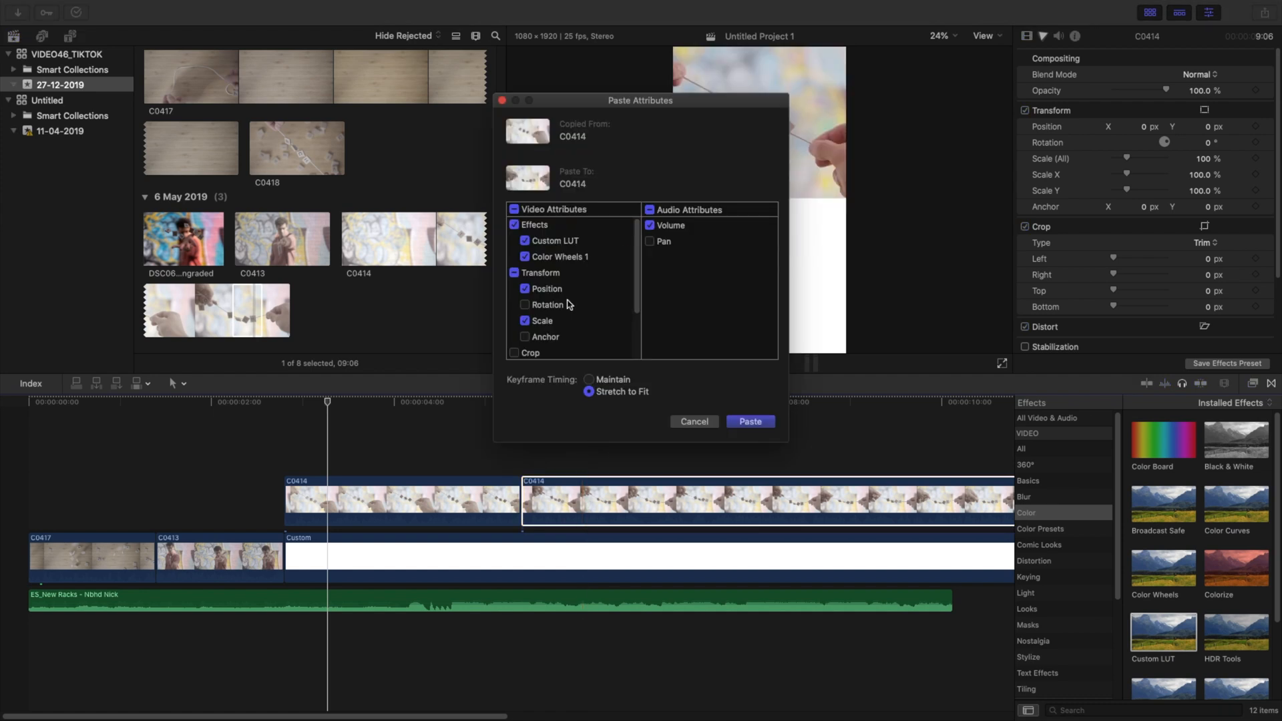
{"action": "left_click", "coordinate": [748, 421]}
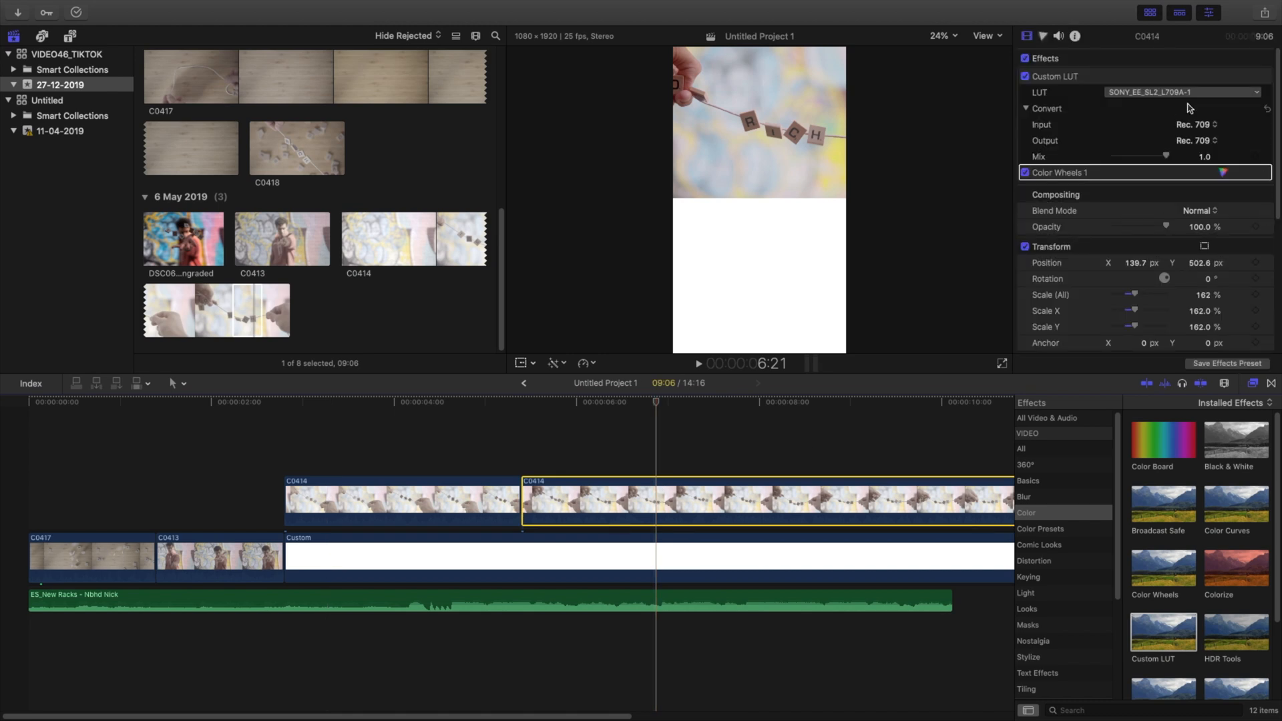
Step: Position the added C0414 clip at X -5.3 px and Y -519.4 px, and align its start with the first C0414 clip
{"action": "left_click_drag", "start_coordinate": [1138, 266], "coordinate": [1111, 266]}
{"action": "left_click_drag", "start_coordinate": [1199, 263], "coordinate": [1200, 325]}
{"action": "left_click_drag", "start_coordinate": [575, 496], "coordinate": [337, 501]}
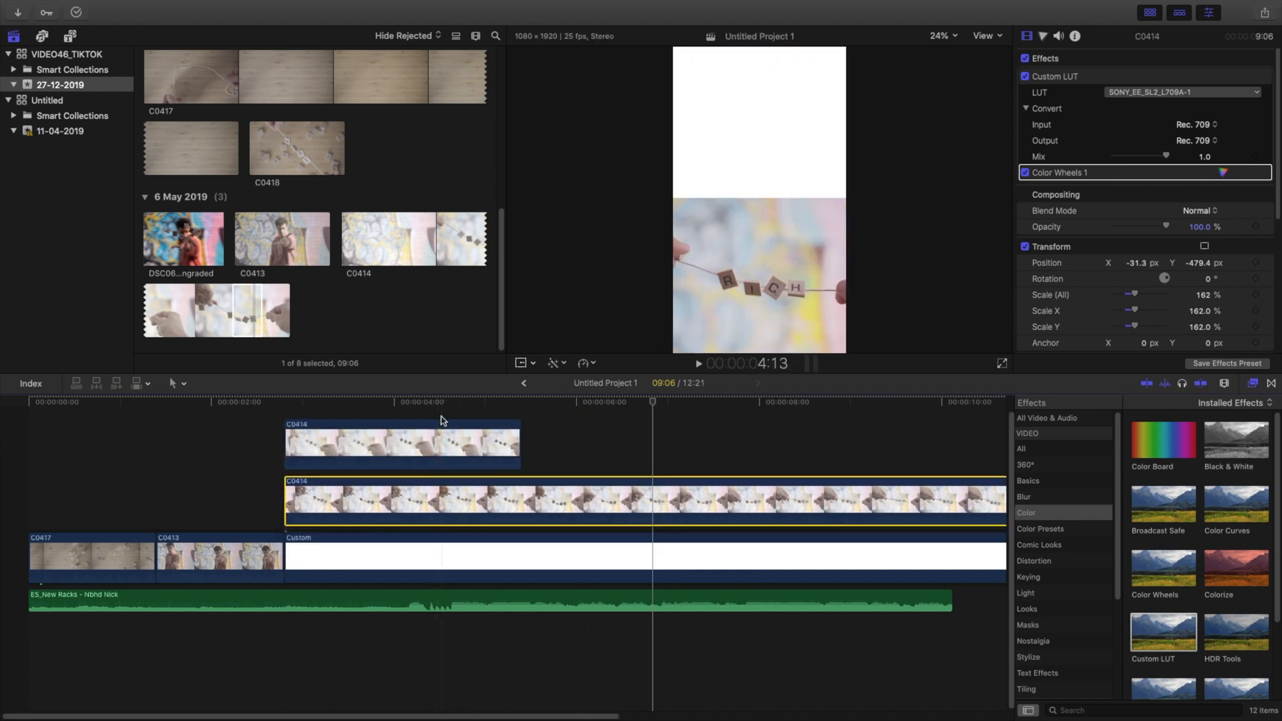
{"action": "left_click", "coordinate": [442, 406]}
{"action": "left_click_drag", "start_coordinate": [1138, 263], "coordinate": [1204, 267]}
{"action": "left_click", "coordinate": [1200, 265]}
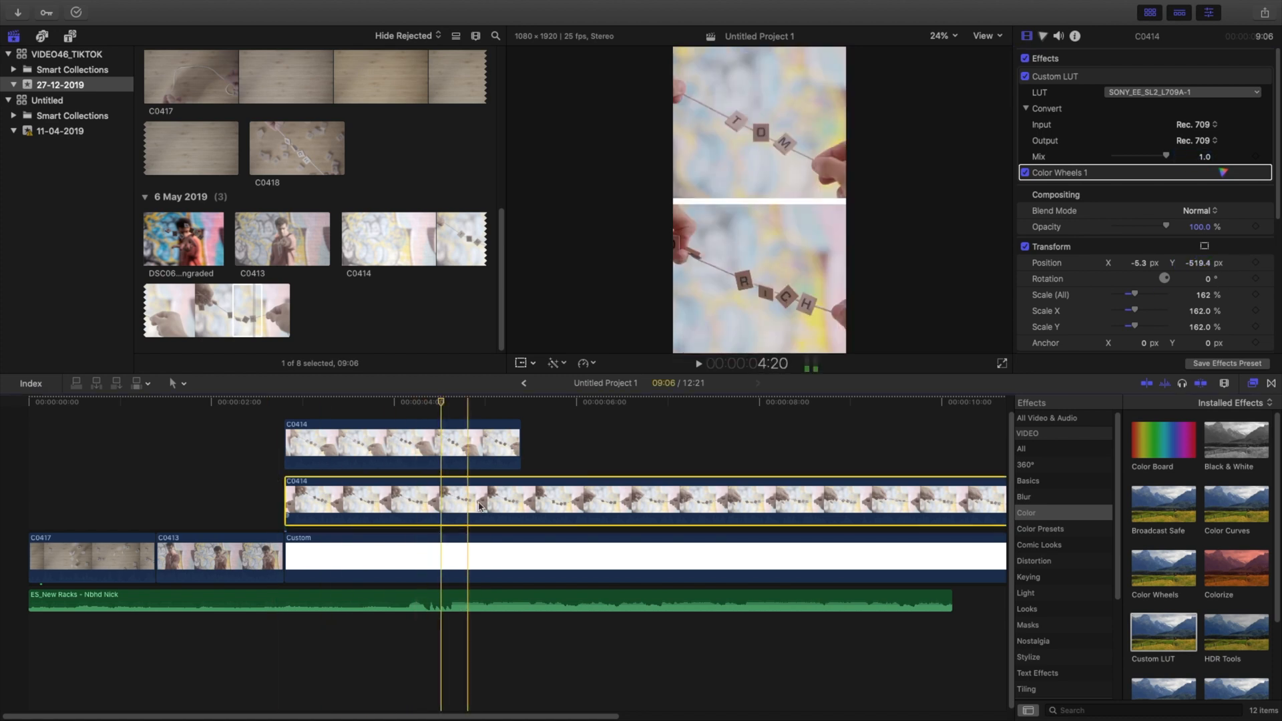
Step: Cut both stacked C0414 clips at the same beat, delete the parts after the cut, and adjust their ends to a 1:21 duration
{"action": "key", "text": "space"}
{"action": "key", "text": "space"}
{"action": "key", "text": "b"}
{"action": "left_click", "coordinate": [450, 511]}
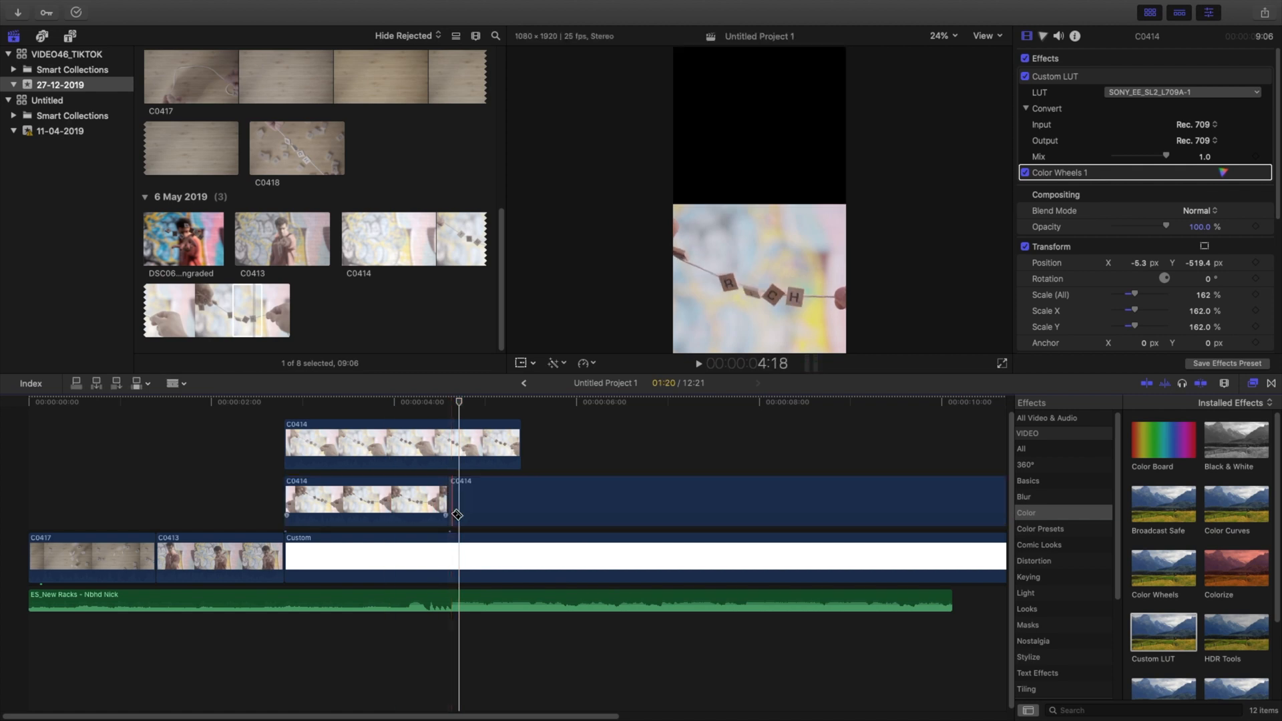
{"action": "left_click", "coordinate": [454, 450]}
{"action": "key", "text": "a"}
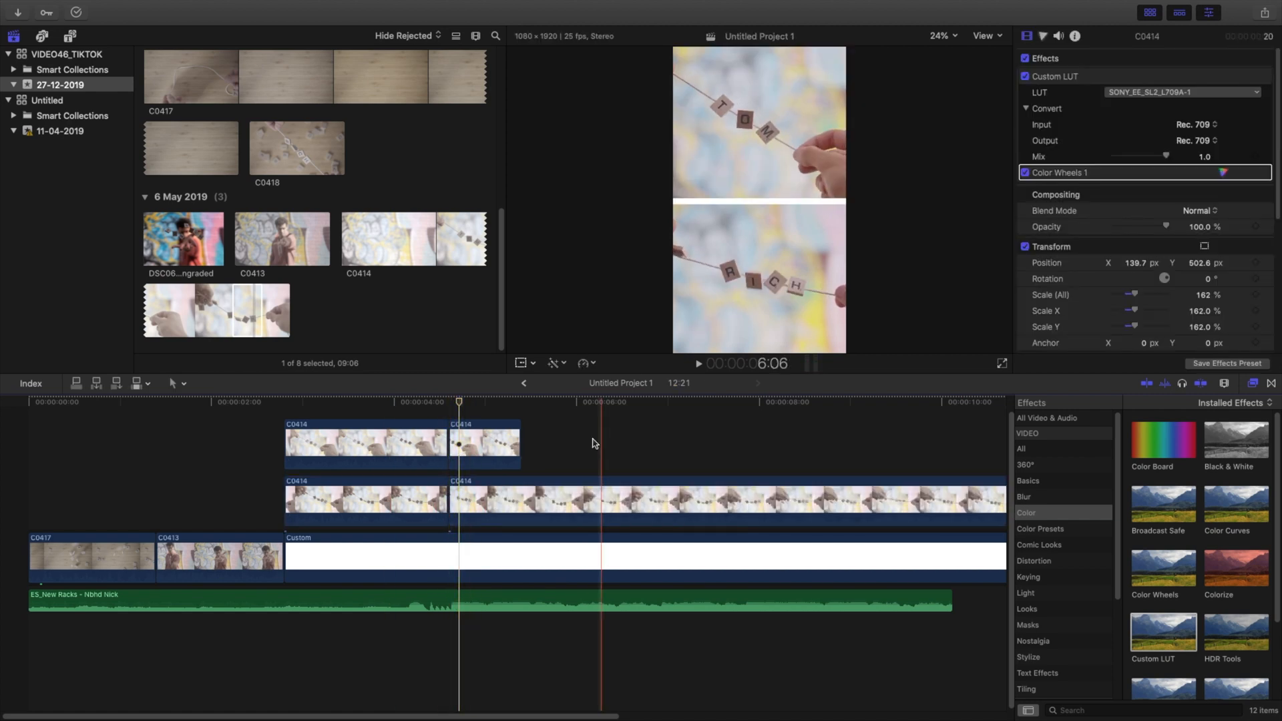
{"action": "left_click_drag", "start_coordinate": [597, 441], "coordinate": [482, 497]}
{"action": "key", "text": "Delete"}
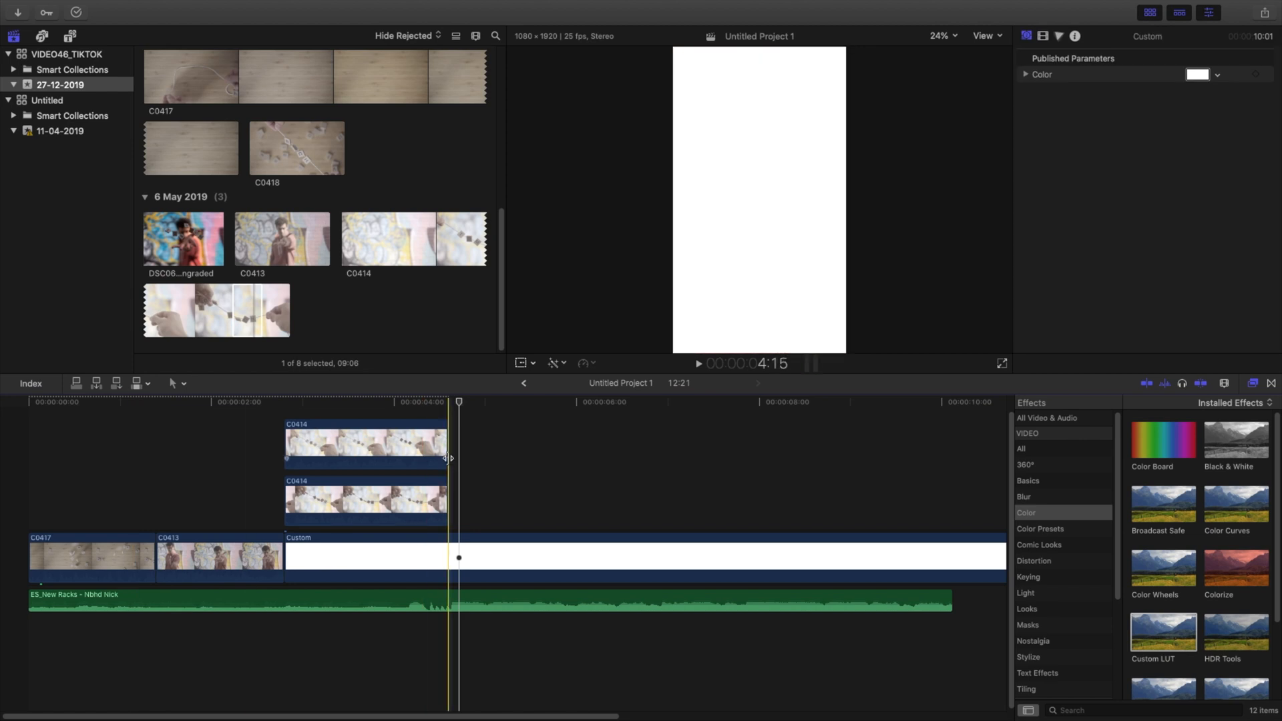
{"action": "left_click", "coordinate": [448, 491]}
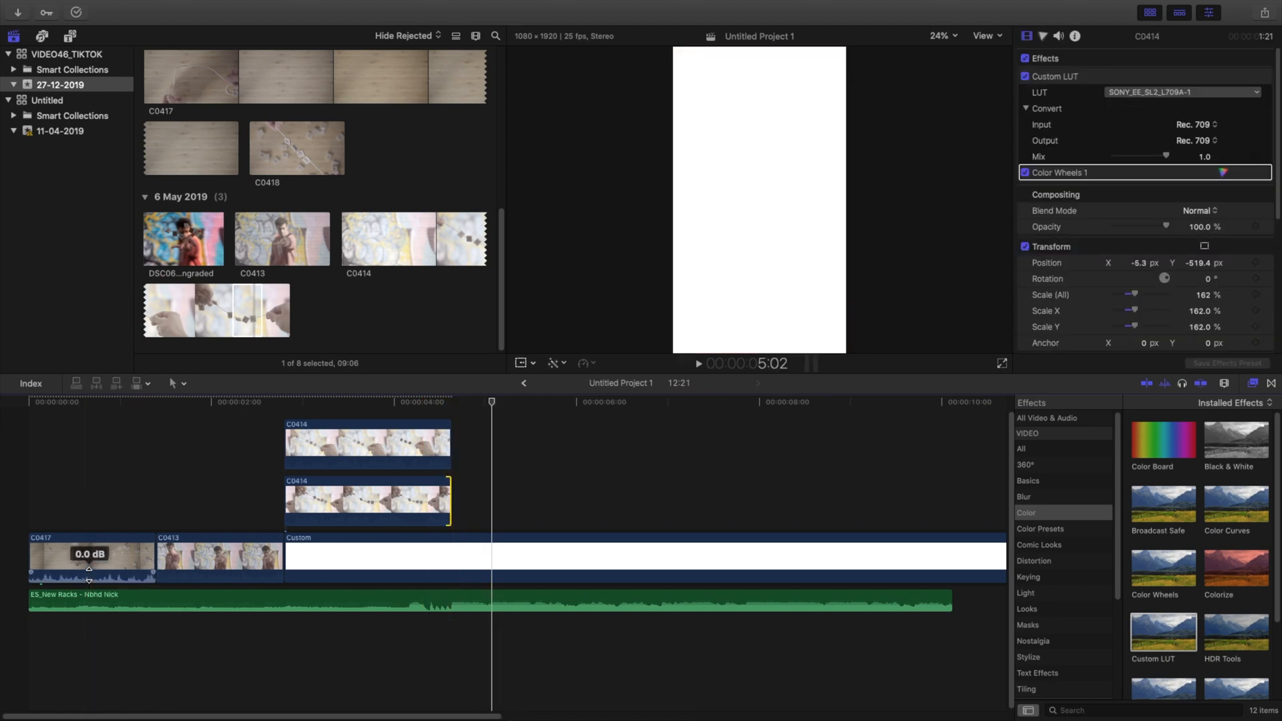
Step: Play the edit from the start and lower the audio level of clip C0417
{"action": "key", "text": "space"}
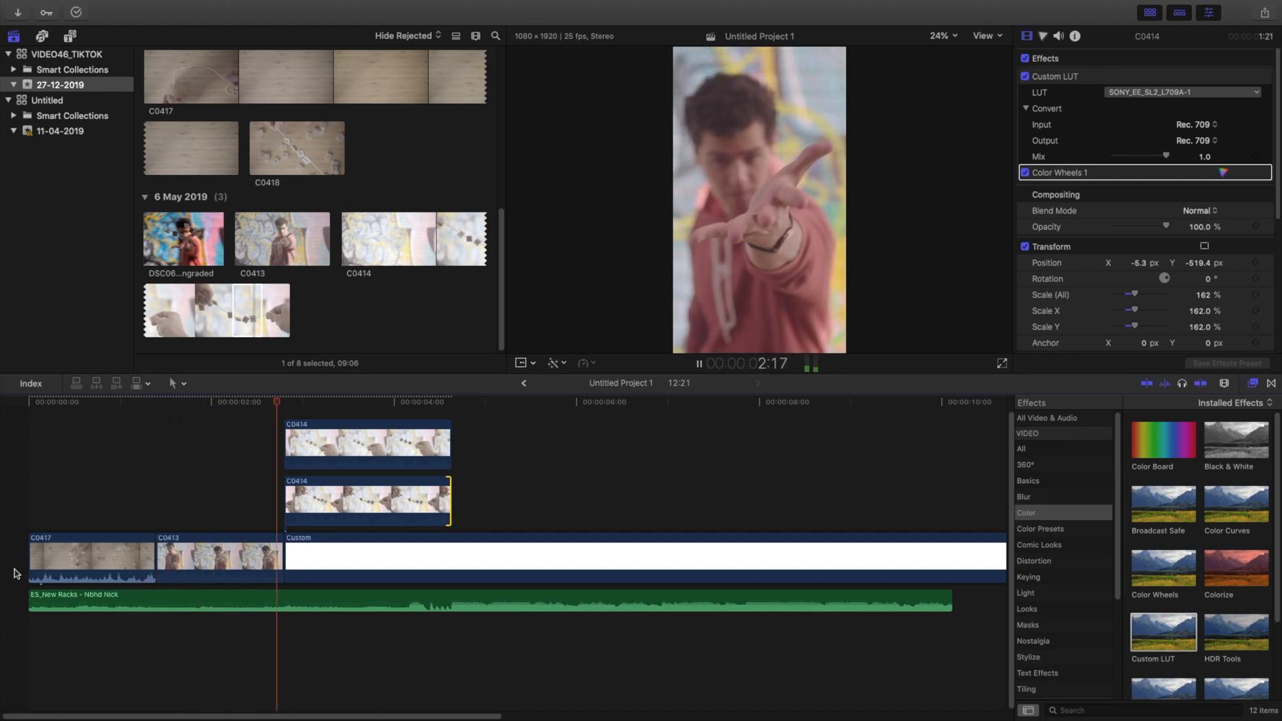
{"action": "key", "text": "space"}
{"action": "left_click_drag", "start_coordinate": [45, 574], "coordinate": [50, 575]}
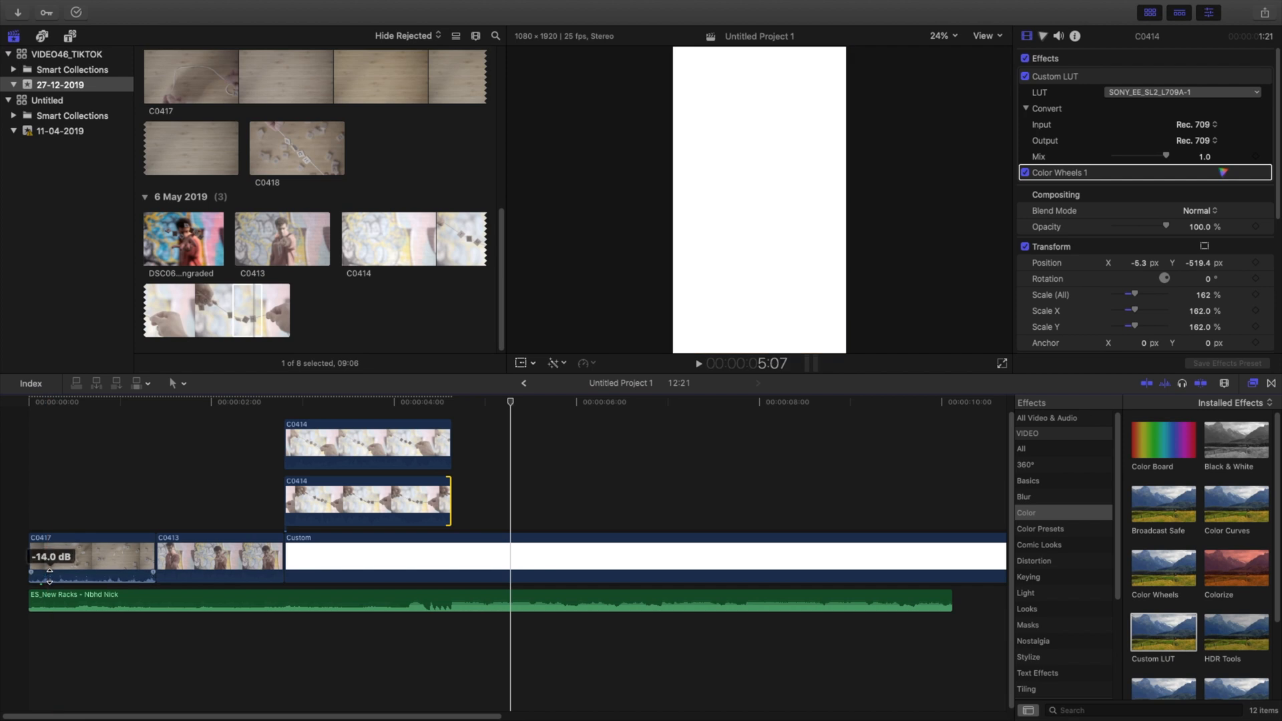
Step: Connect photo DSC06532-ungraded right after the C0414 clips, scale it to 166% and set its X position to -27.3 px
{"action": "left_click", "coordinate": [180, 247]}
{"action": "key", "text": "q"}
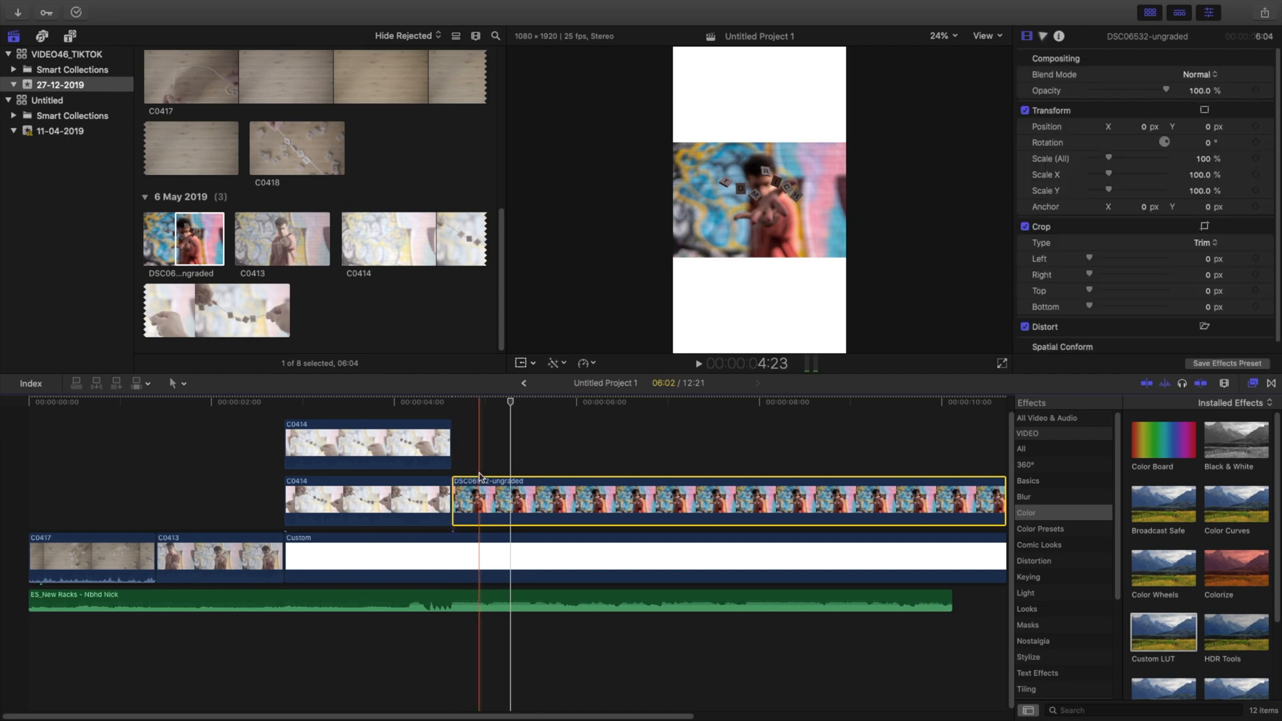
{"action": "left_click", "coordinate": [480, 496]}
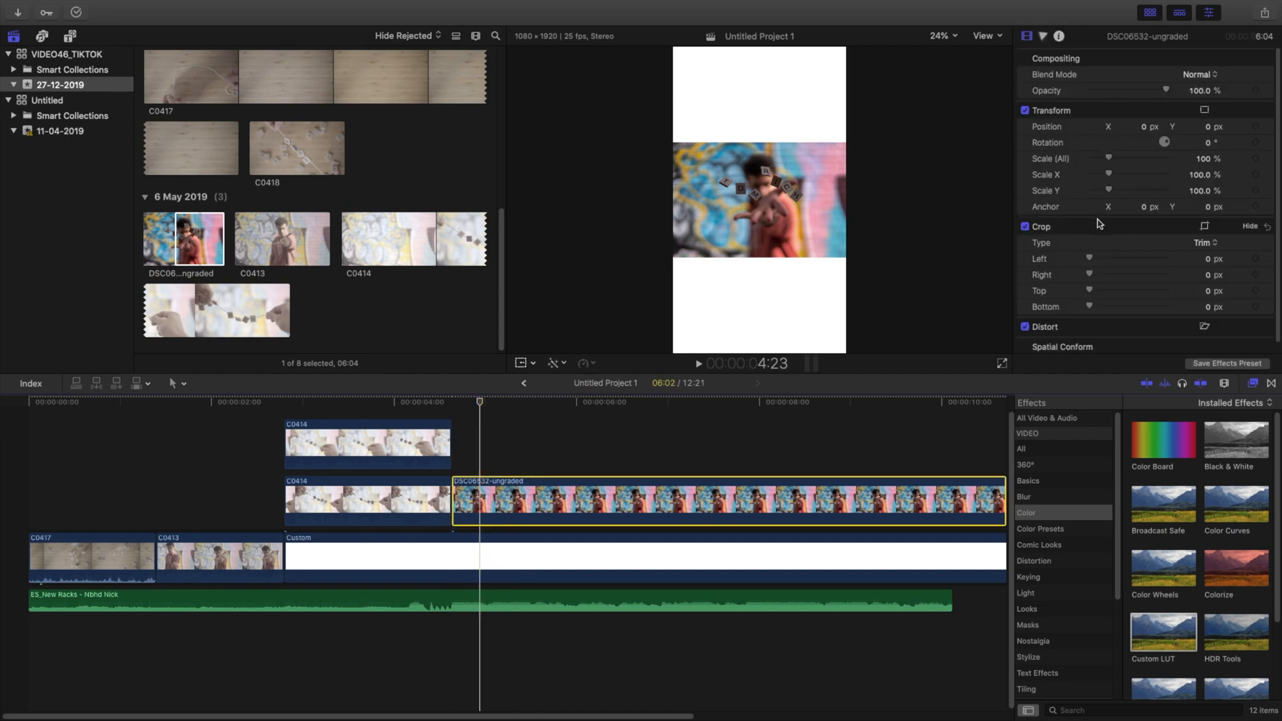
{"action": "mouse_move", "coordinate": [1209, 163]}
{"action": "left_mouse_down"}
{"action": "mouse_move", "coordinate": [1263, 163]}
{"action": "mouse_move", "coordinate": [1210, 164]}
{"action": "left_mouse_up"}
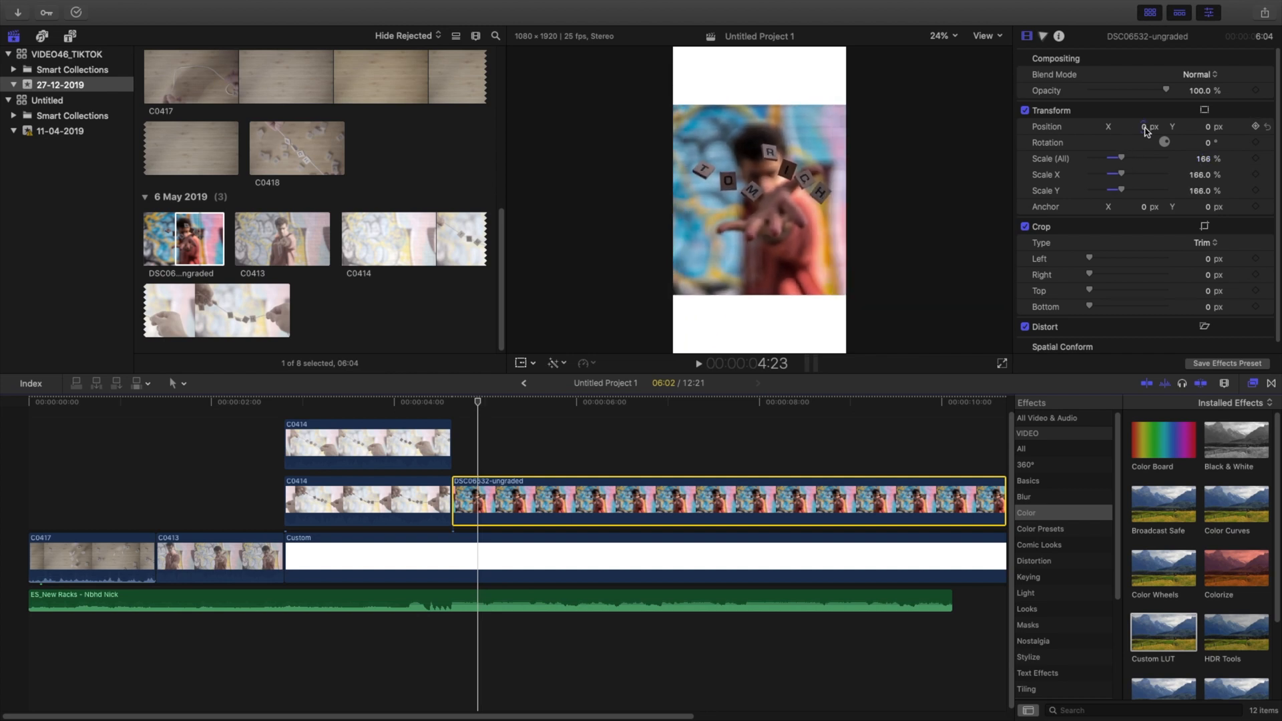
{"action": "left_click_drag", "start_coordinate": [1138, 127], "coordinate": [1120, 127]}
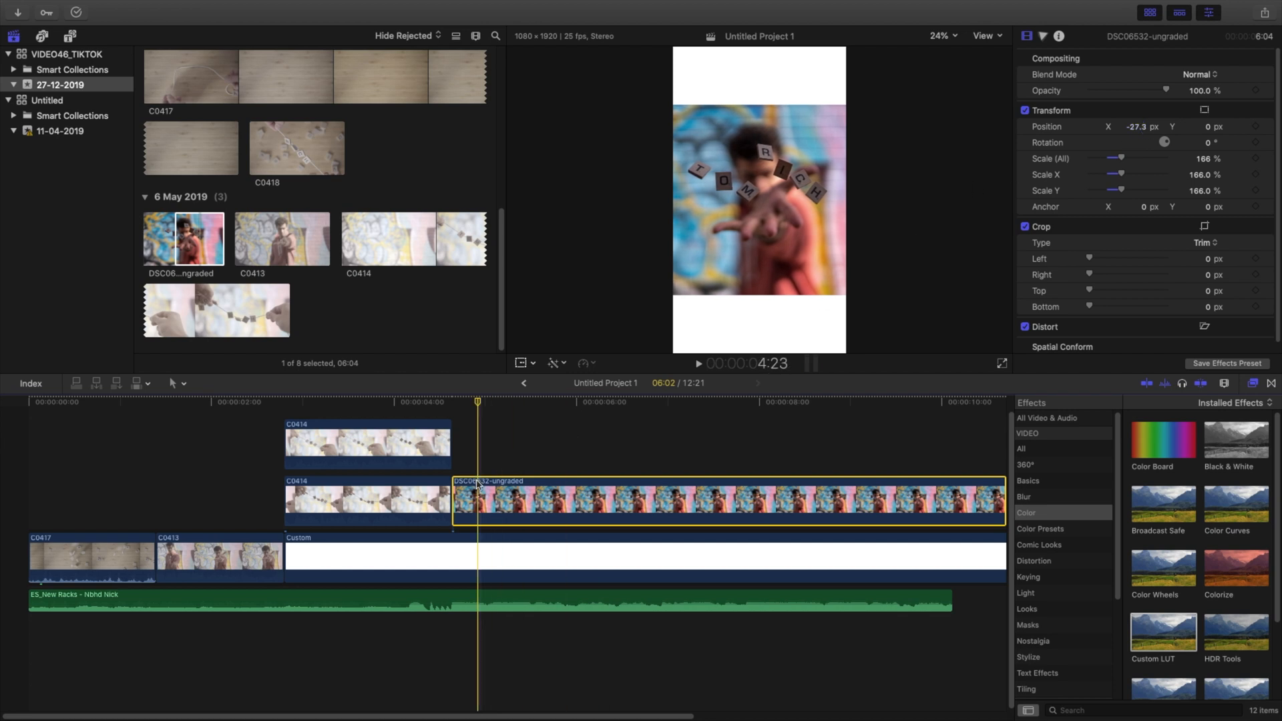
Step: Paste a copy of the photo above the original at 4:16 and set the lower photo's Y position to -1247.3 px
{"action": "left_click", "coordinate": [452, 418]}
{"action": "key", "text": "alt+v"}
{"action": "scroll", "coordinate": [454, 452], "scroll_direction": "left", "scroll_amount": 3}
{"action": "scroll", "coordinate": [454, 451], "scroll_direction": "left", "scroll_amount": 3}
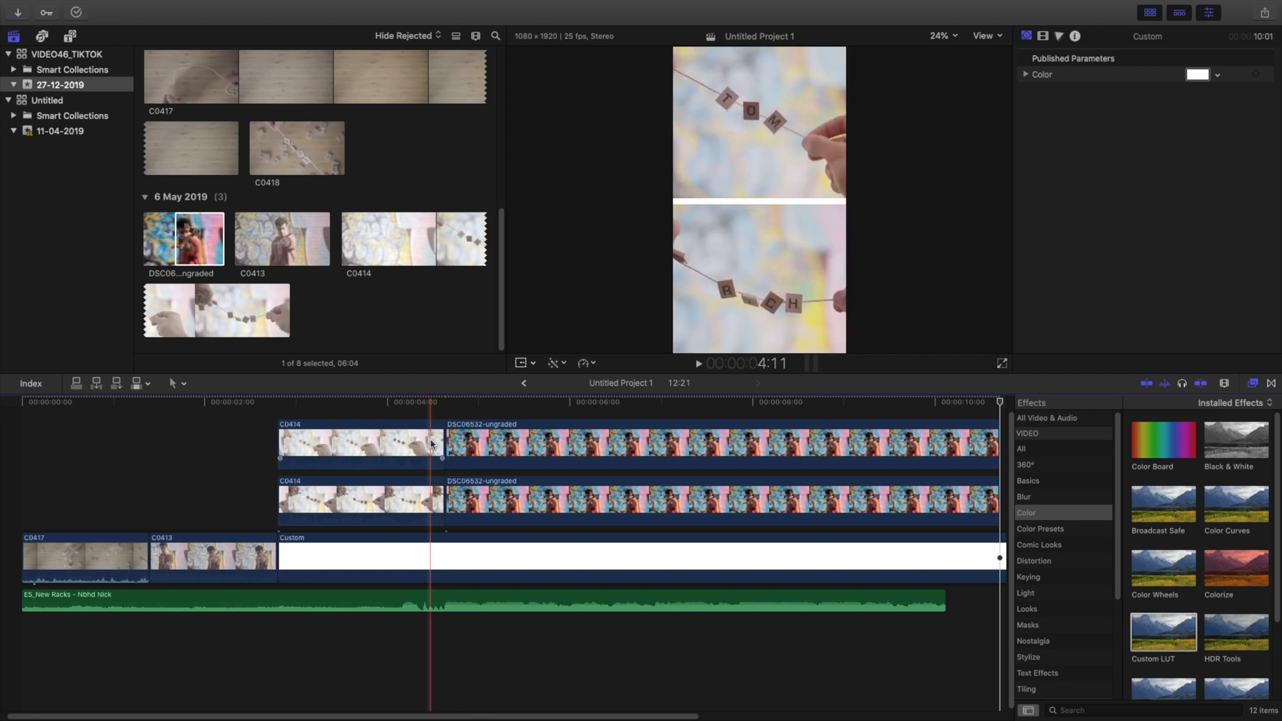
{"action": "key", "text": "space"}
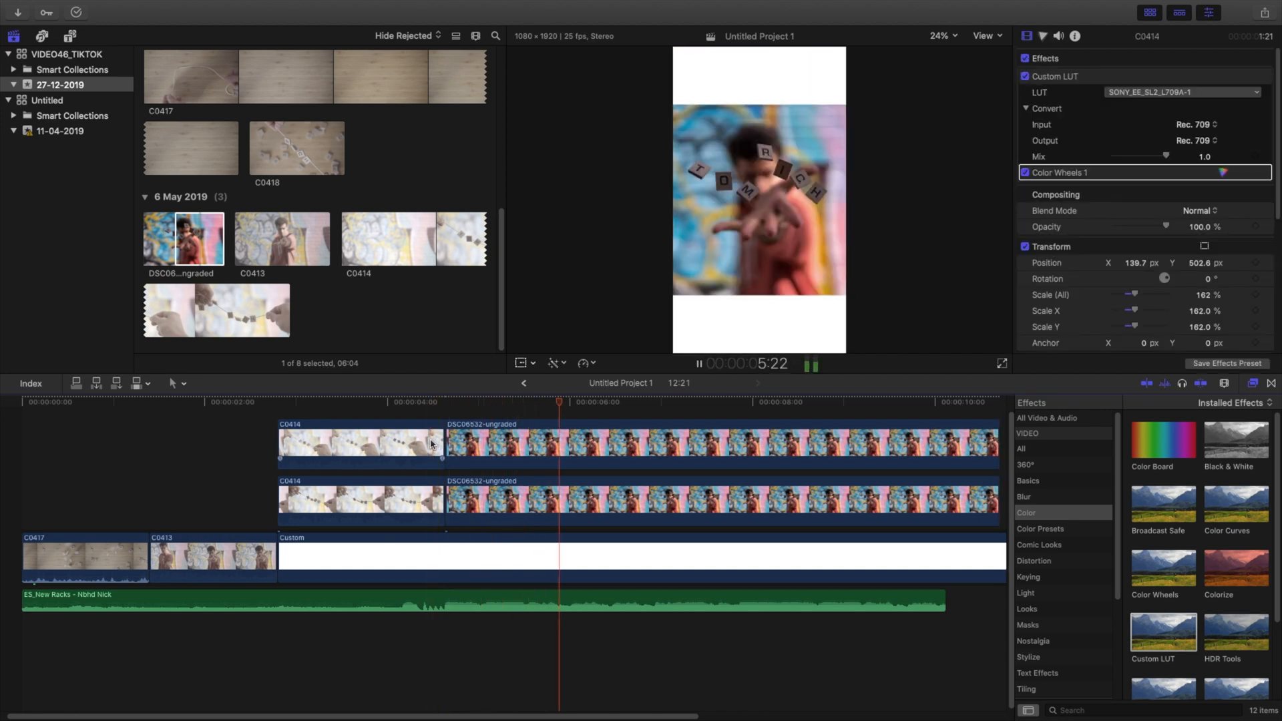
{"action": "key", "text": "space"}
{"action": "left_click", "coordinate": [529, 499]}
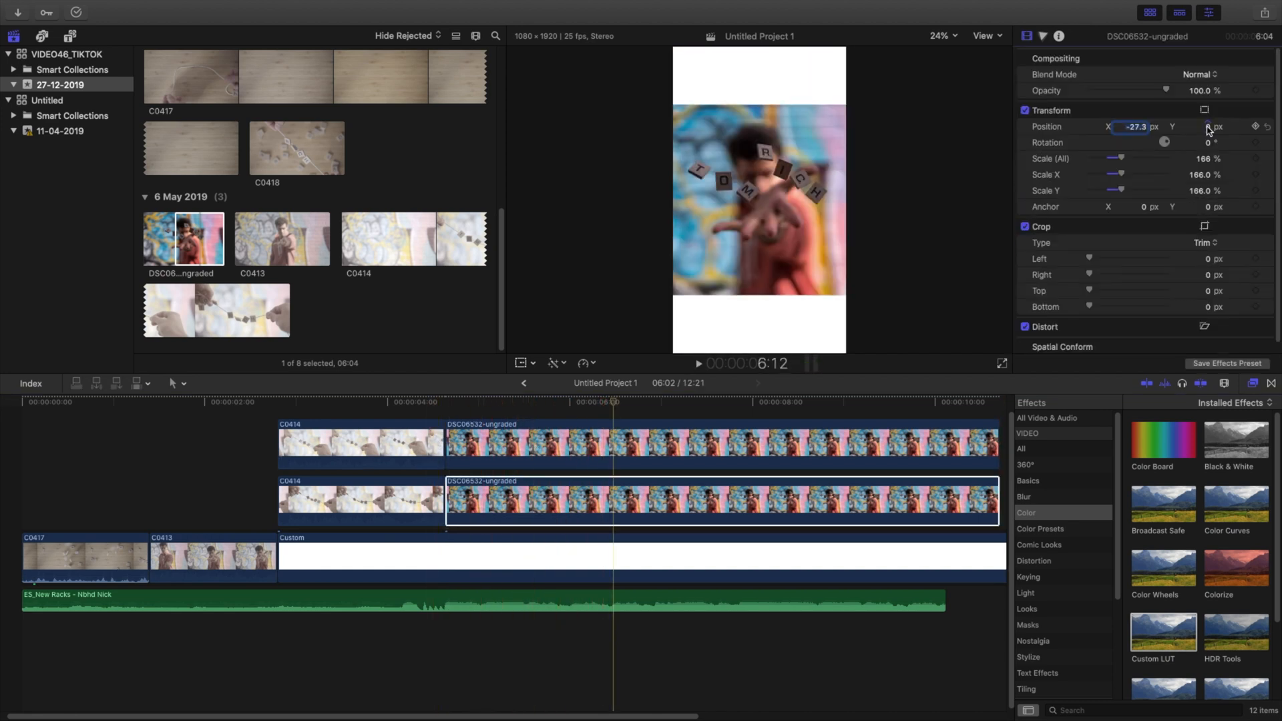
{"action": "mouse_move", "coordinate": [1208, 127]}
{"action": "left_mouse_down"}
{"action": "mouse_move", "coordinate": [1208, 227]}
{"action": "mouse_move", "coordinate": [1207, 127]}
{"action": "left_mouse_up"}
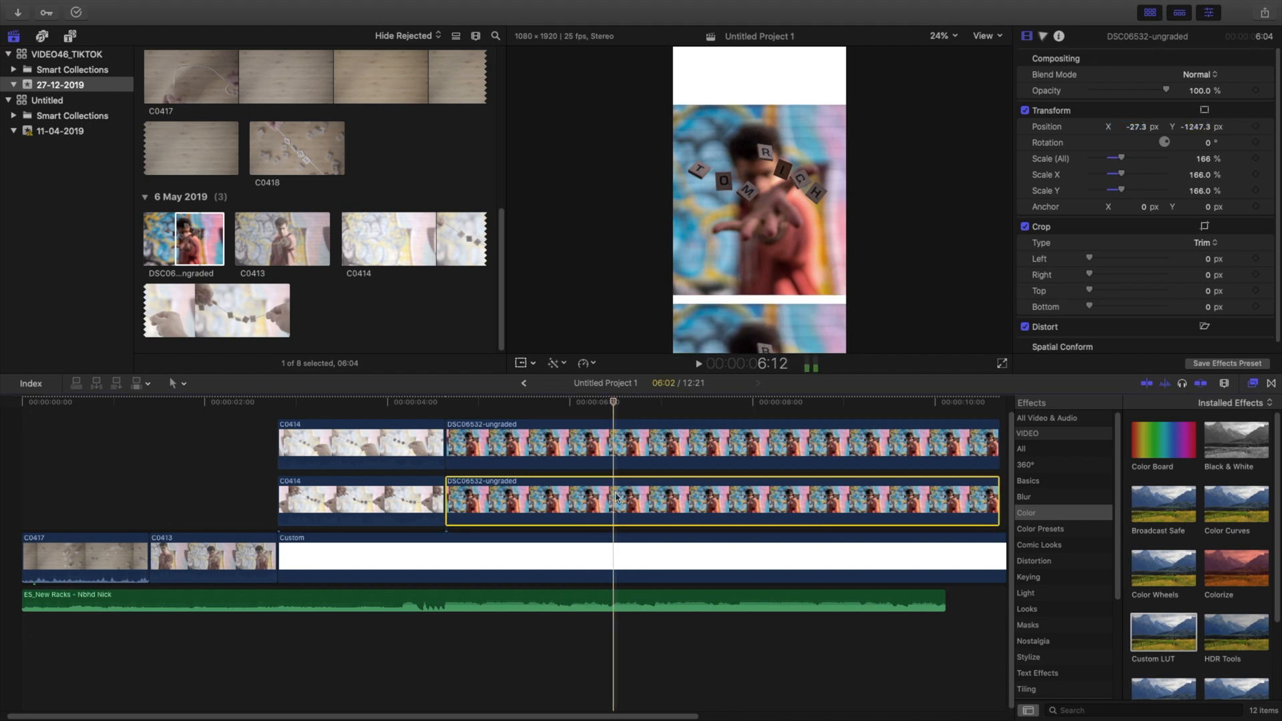
Step: Add a third copy of the photo on top at 4:16, set its Y position to 1256.5 px, and play the edit
{"action": "scroll", "coordinate": [468, 434], "scroll_direction": "up", "scroll_amount": 1}
{"action": "left_click", "coordinate": [448, 426]}
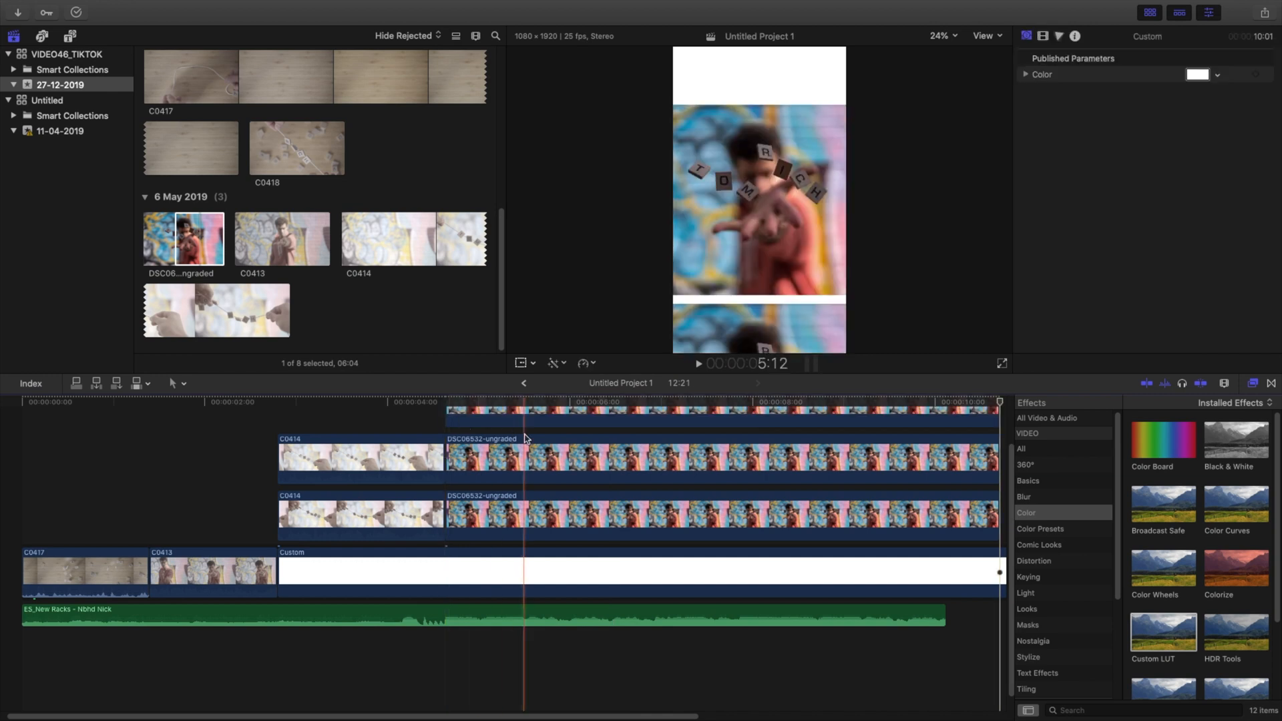
{"action": "key", "text": "q"}
{"action": "left_click", "coordinate": [541, 448]}
{"action": "left_click_drag", "start_coordinate": [1199, 127], "coordinate": [1199, 127]}
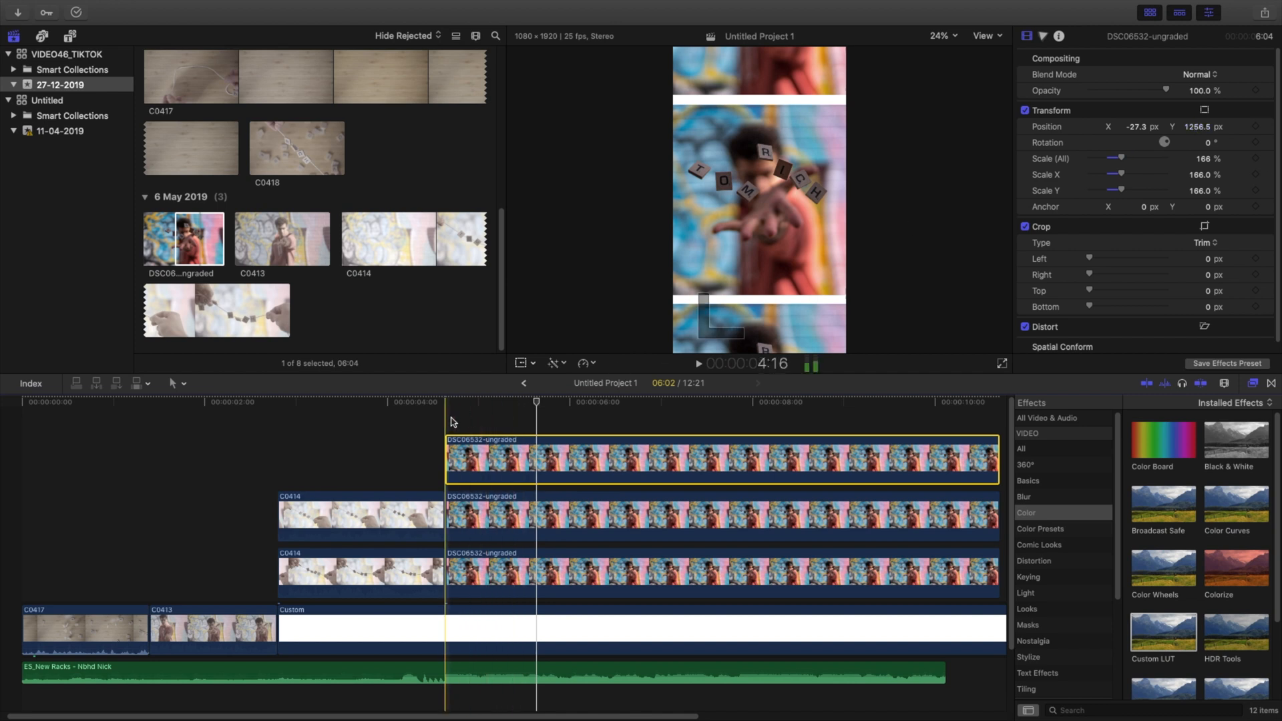
{"action": "key", "text": "space"}
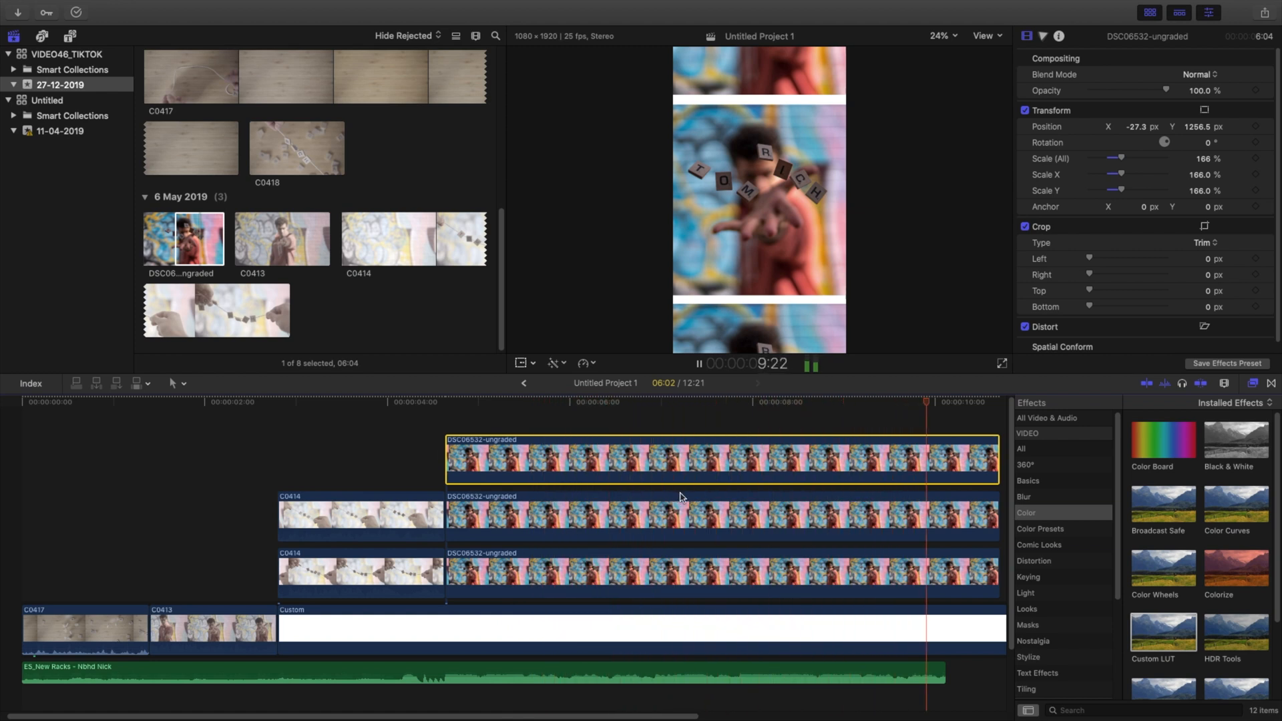
Step: Lengthen the music and the three stacked photos, end all layers at 12:00, and play the edit from the start
{"action": "left_click_drag", "start_coordinate": [945, 672], "coordinate": [1002, 676]}
{"action": "left_click", "coordinate": [830, 672]}
{"action": "left_click_drag", "start_coordinate": [830, 672], "coordinate": [756, 669]}
{"action": "left_click", "coordinate": [832, 628]}
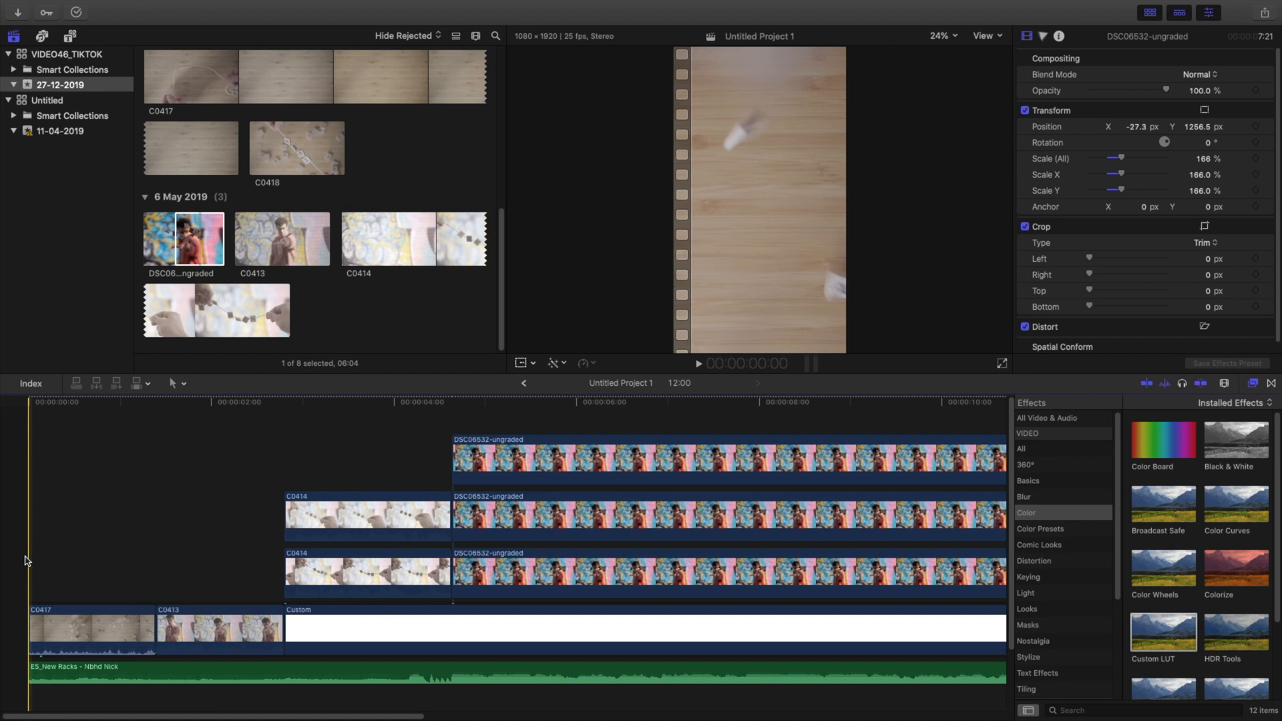
{"action": "key", "text": "space"}
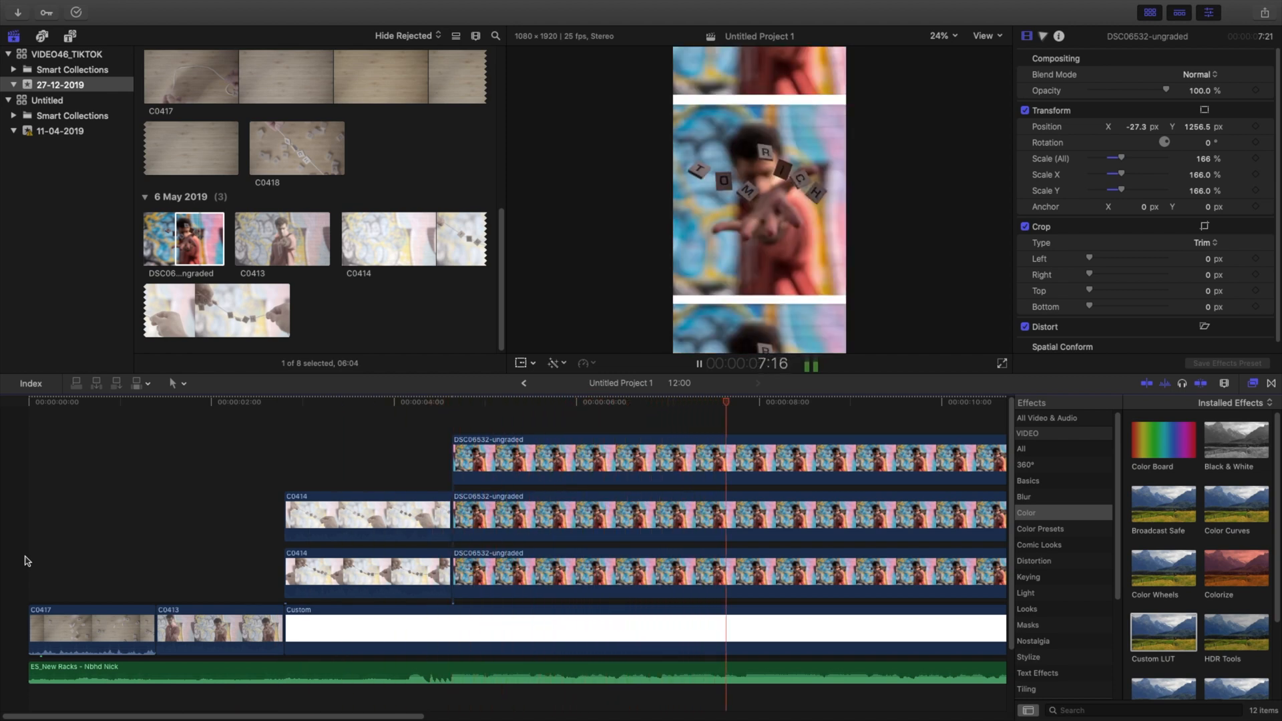
{"action": "key", "text": "space"}
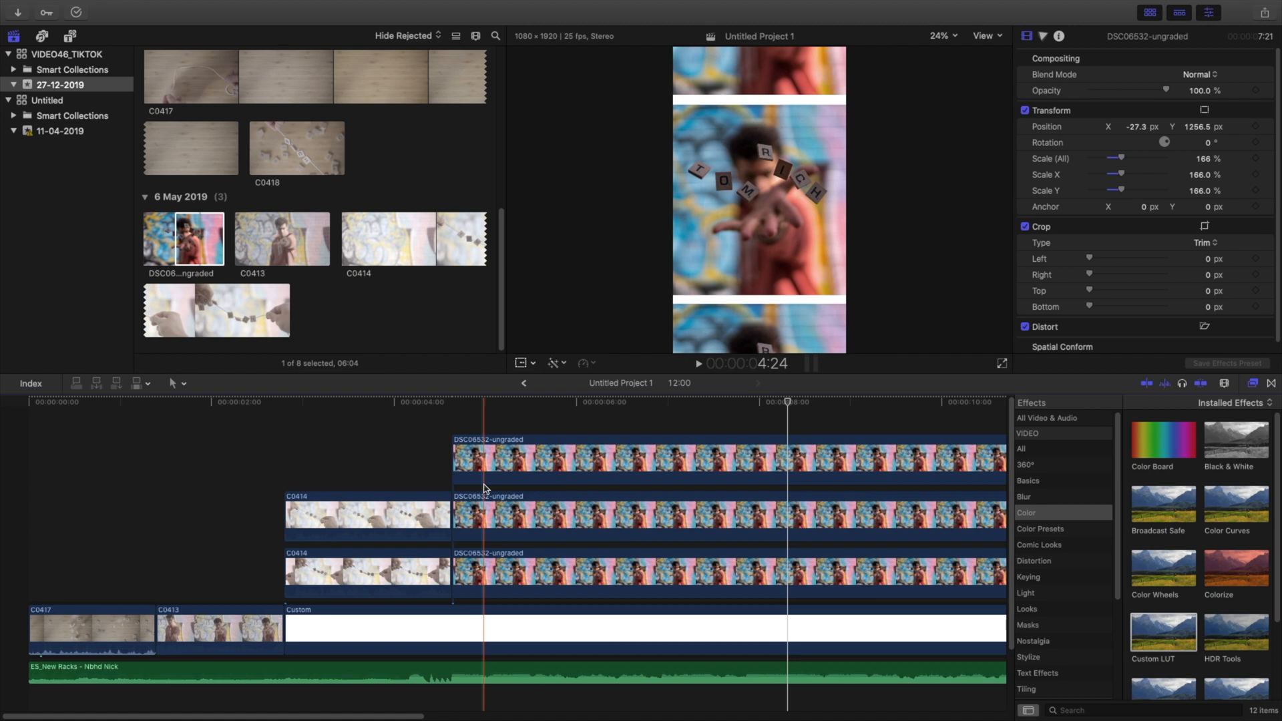
Step: Combine the three stacked DSC06532-ungraded photos into a new compound clip with the default name
{"action": "left_click_drag", "start_coordinate": [494, 422], "coordinate": [554, 569]}
{"action": "right_click", "coordinate": [554, 569]}
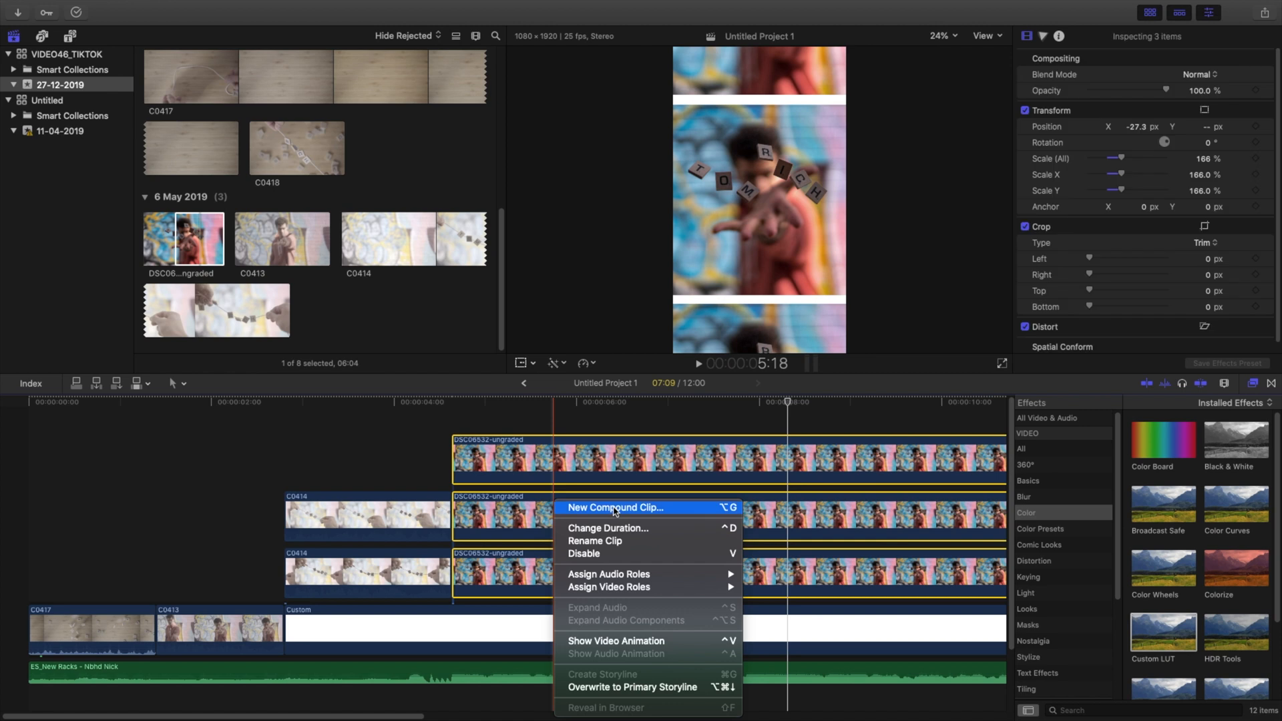
{"action": "left_click", "coordinate": [614, 514]}
{"action": "key", "text": "Return"}
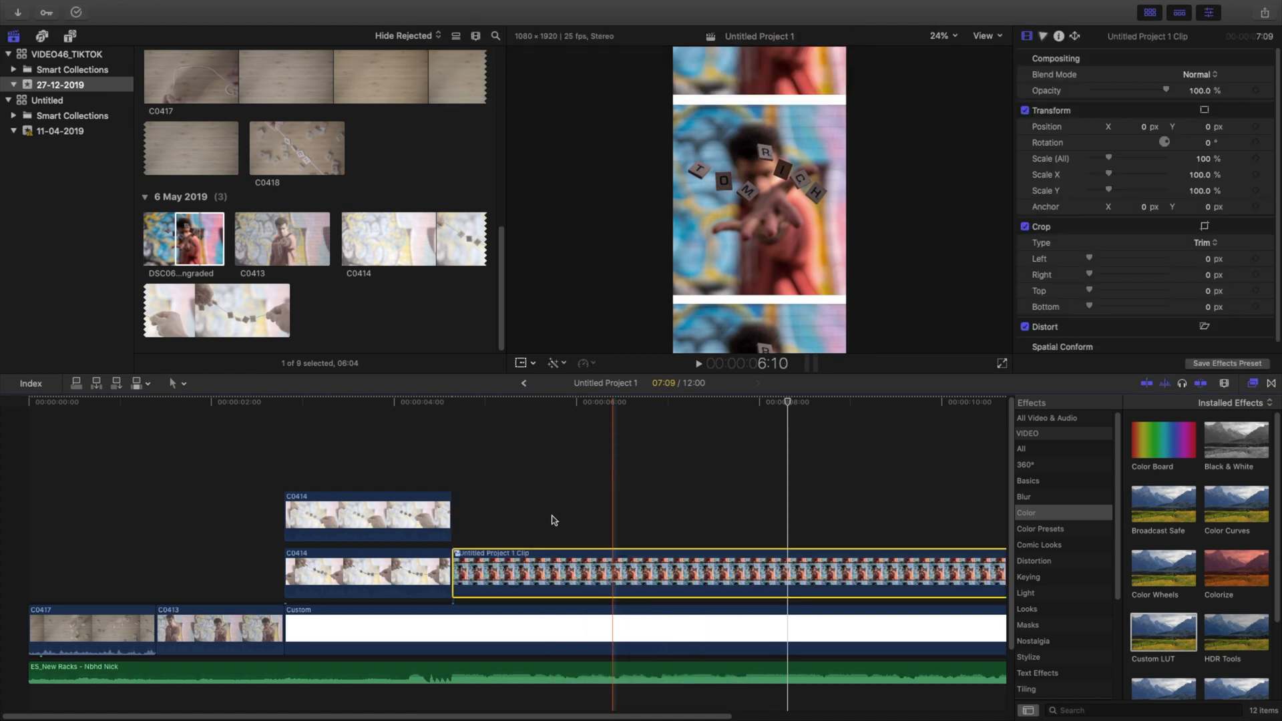
Step: Play into the compound clip and add a 100% Scale (All) keyframe at its start at 4:16
{"action": "key", "text": "space"}
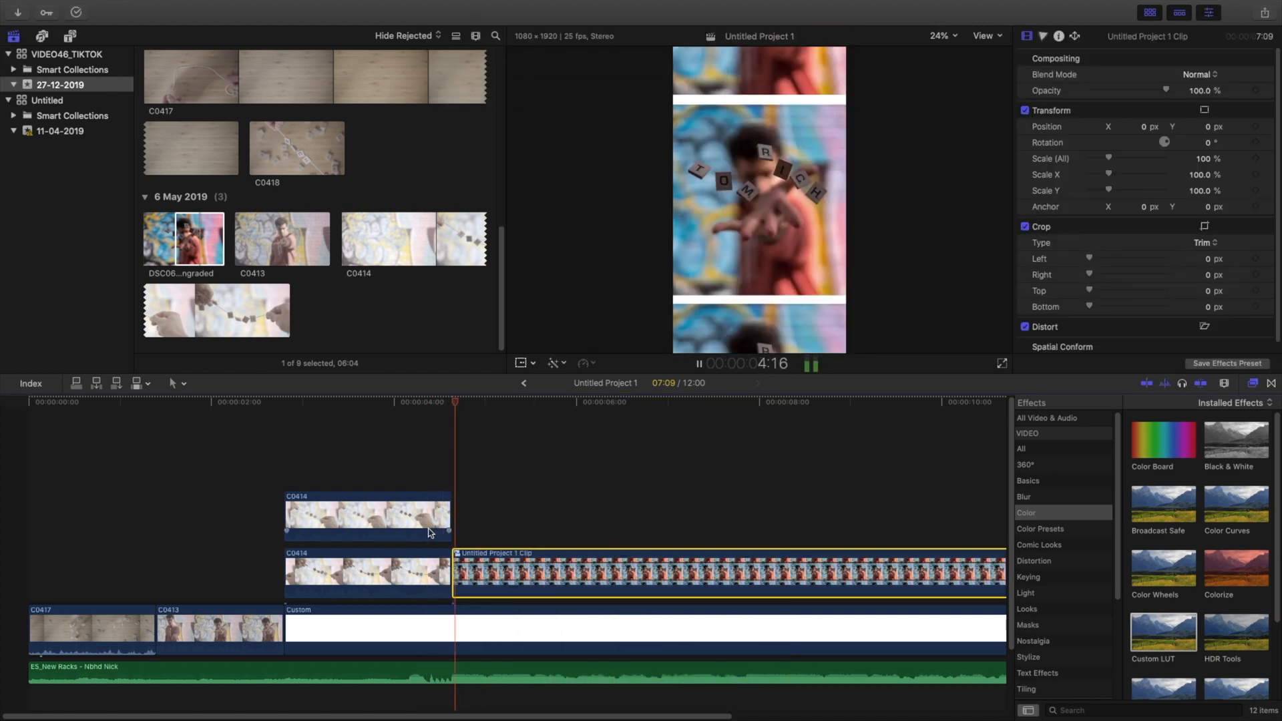
{"action": "key", "text": "space"}
{"action": "left_click", "coordinate": [455, 531]}
{"action": "left_click", "coordinate": [463, 573]}
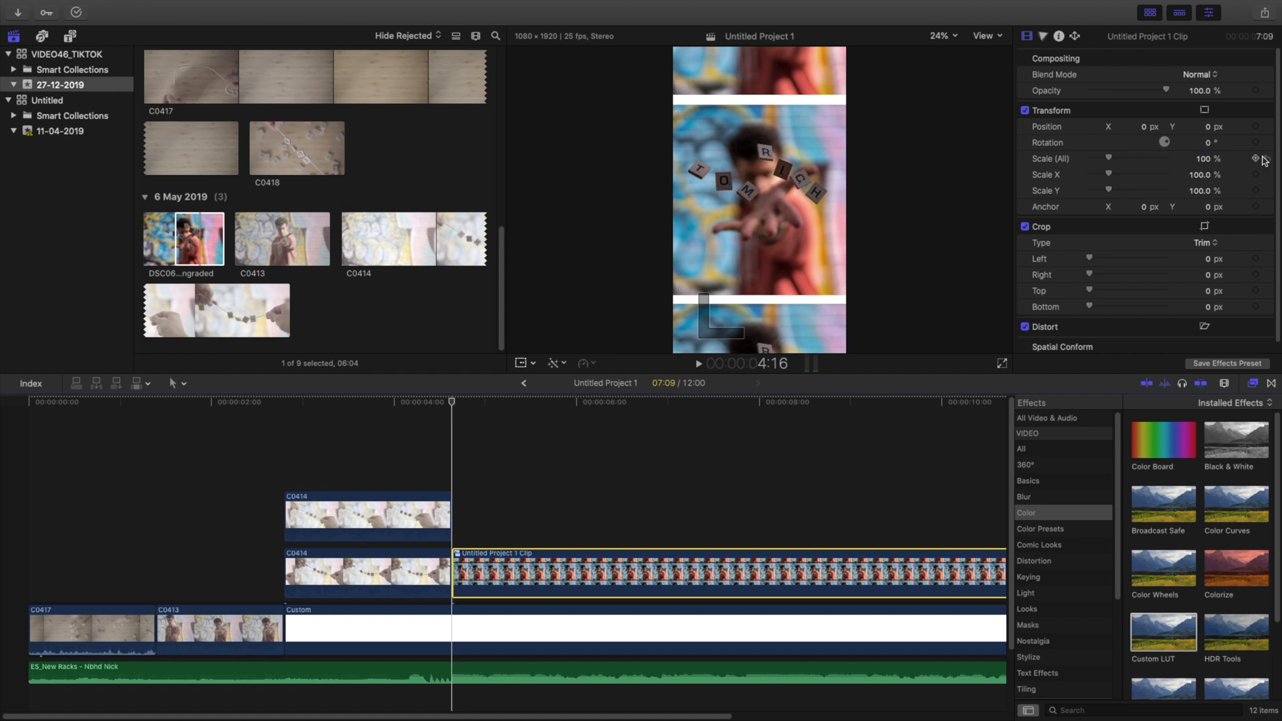
Step: Set the compound clip's Scale (All) to 110% at its end at 12:00 to complete a slow zoom
{"action": "scroll", "coordinate": [844, 512], "scroll_direction": "right", "scroll_amount": 5}
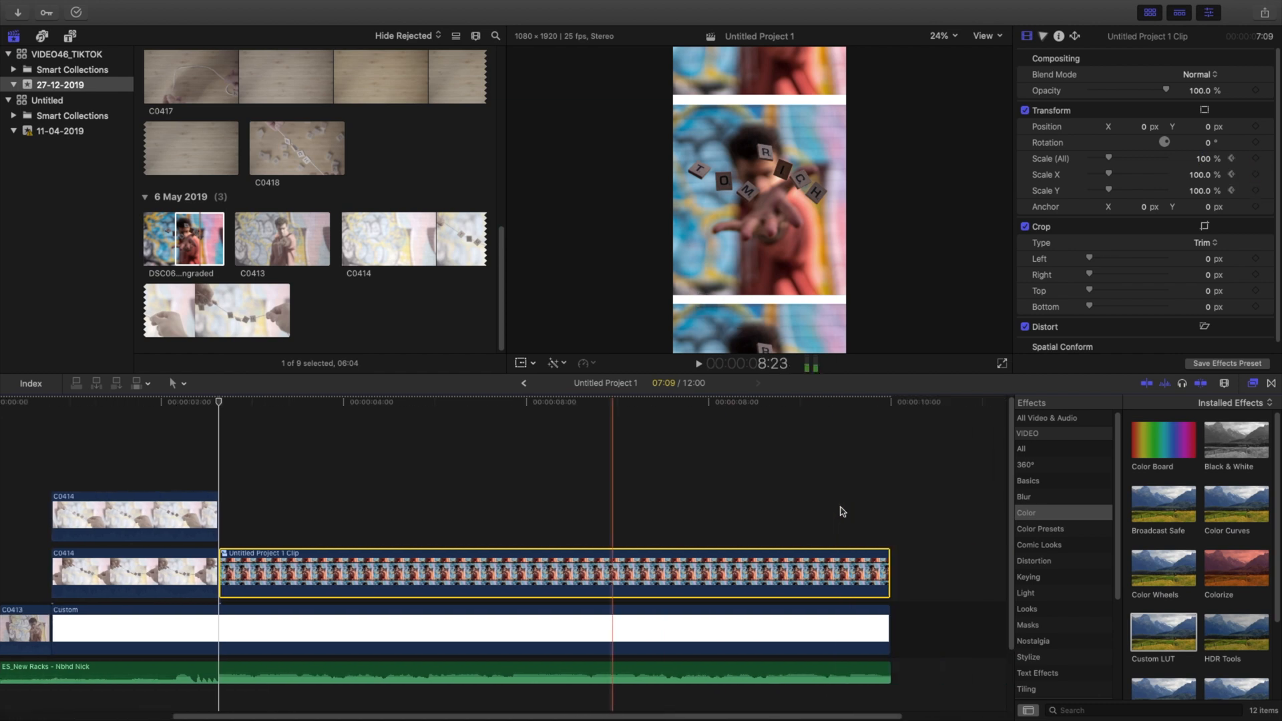
{"action": "left_click", "coordinate": [842, 539]}
{"action": "left_click", "coordinate": [838, 567]}
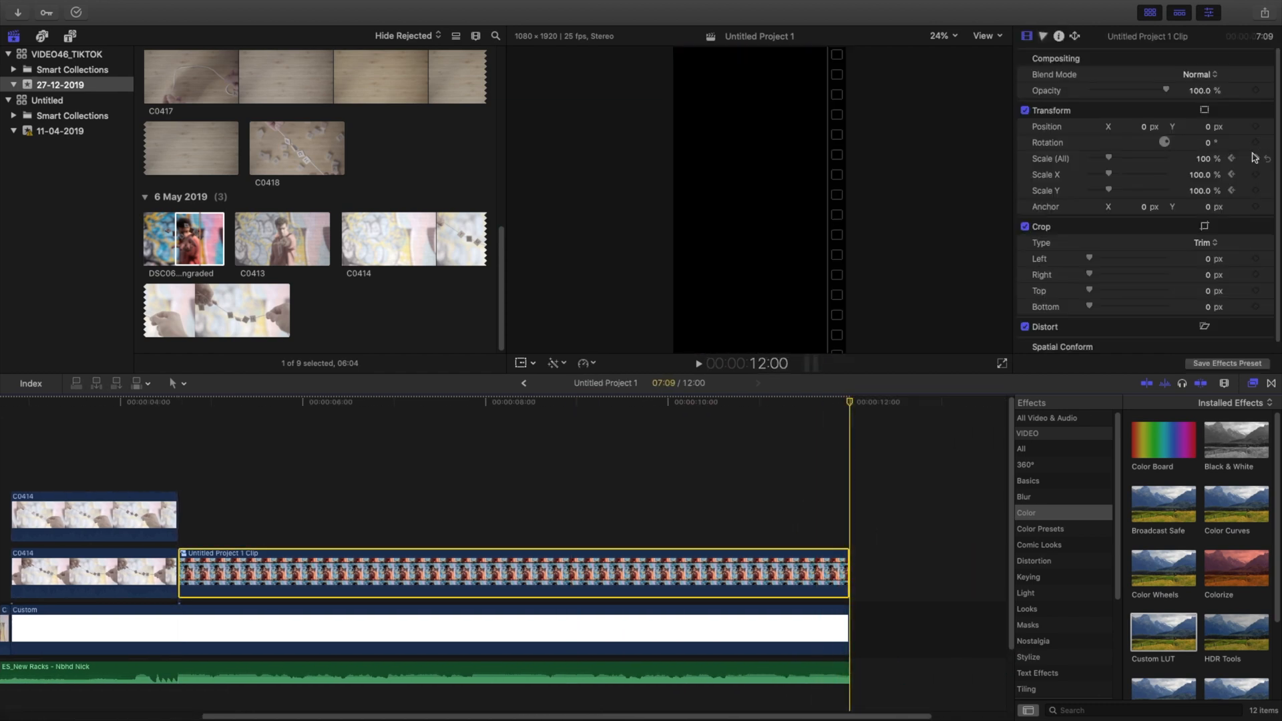
{"action": "type", "text": "110"}
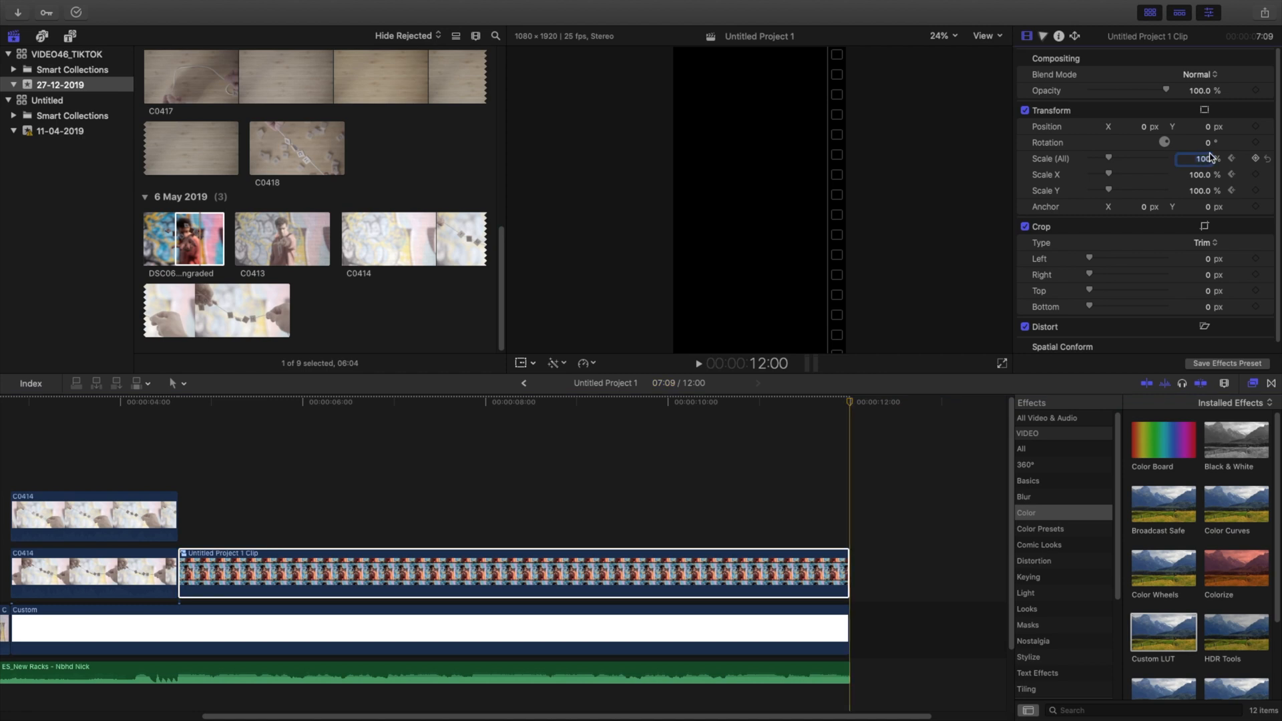
{"action": "key", "text": "Return"}
{"action": "scroll", "coordinate": [415, 483], "scroll_direction": "left", "scroll_amount": 5}
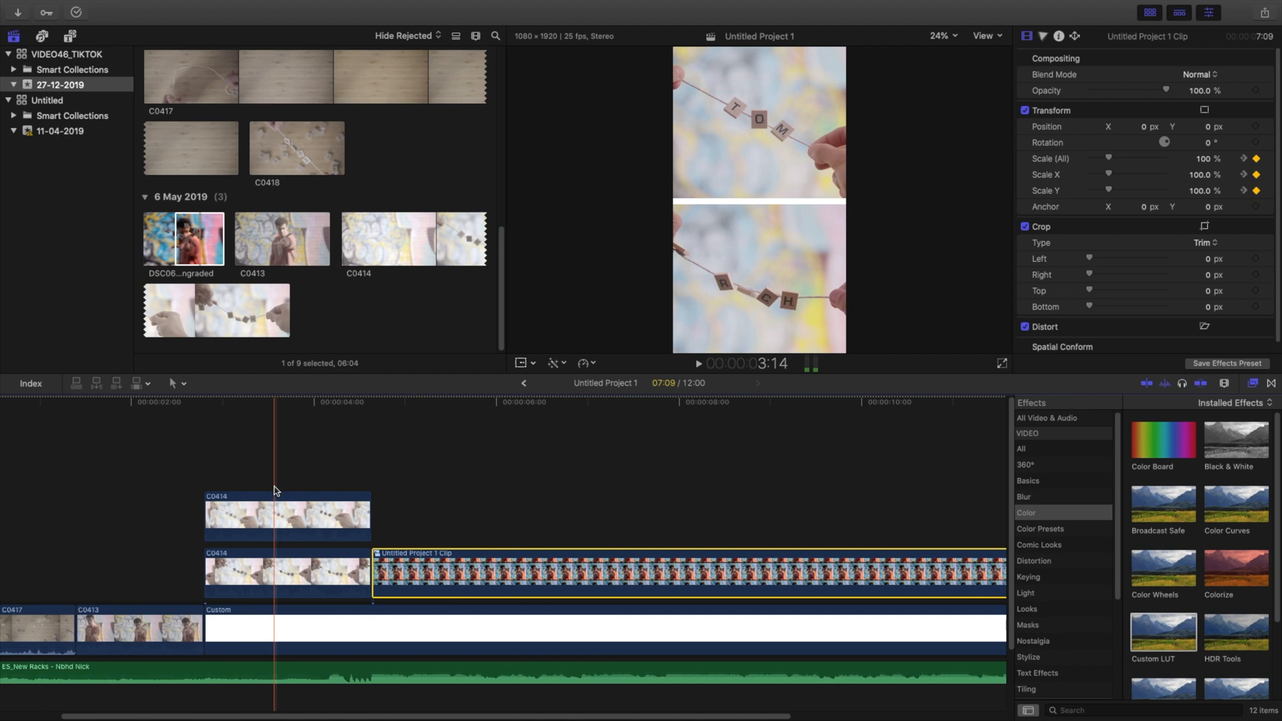